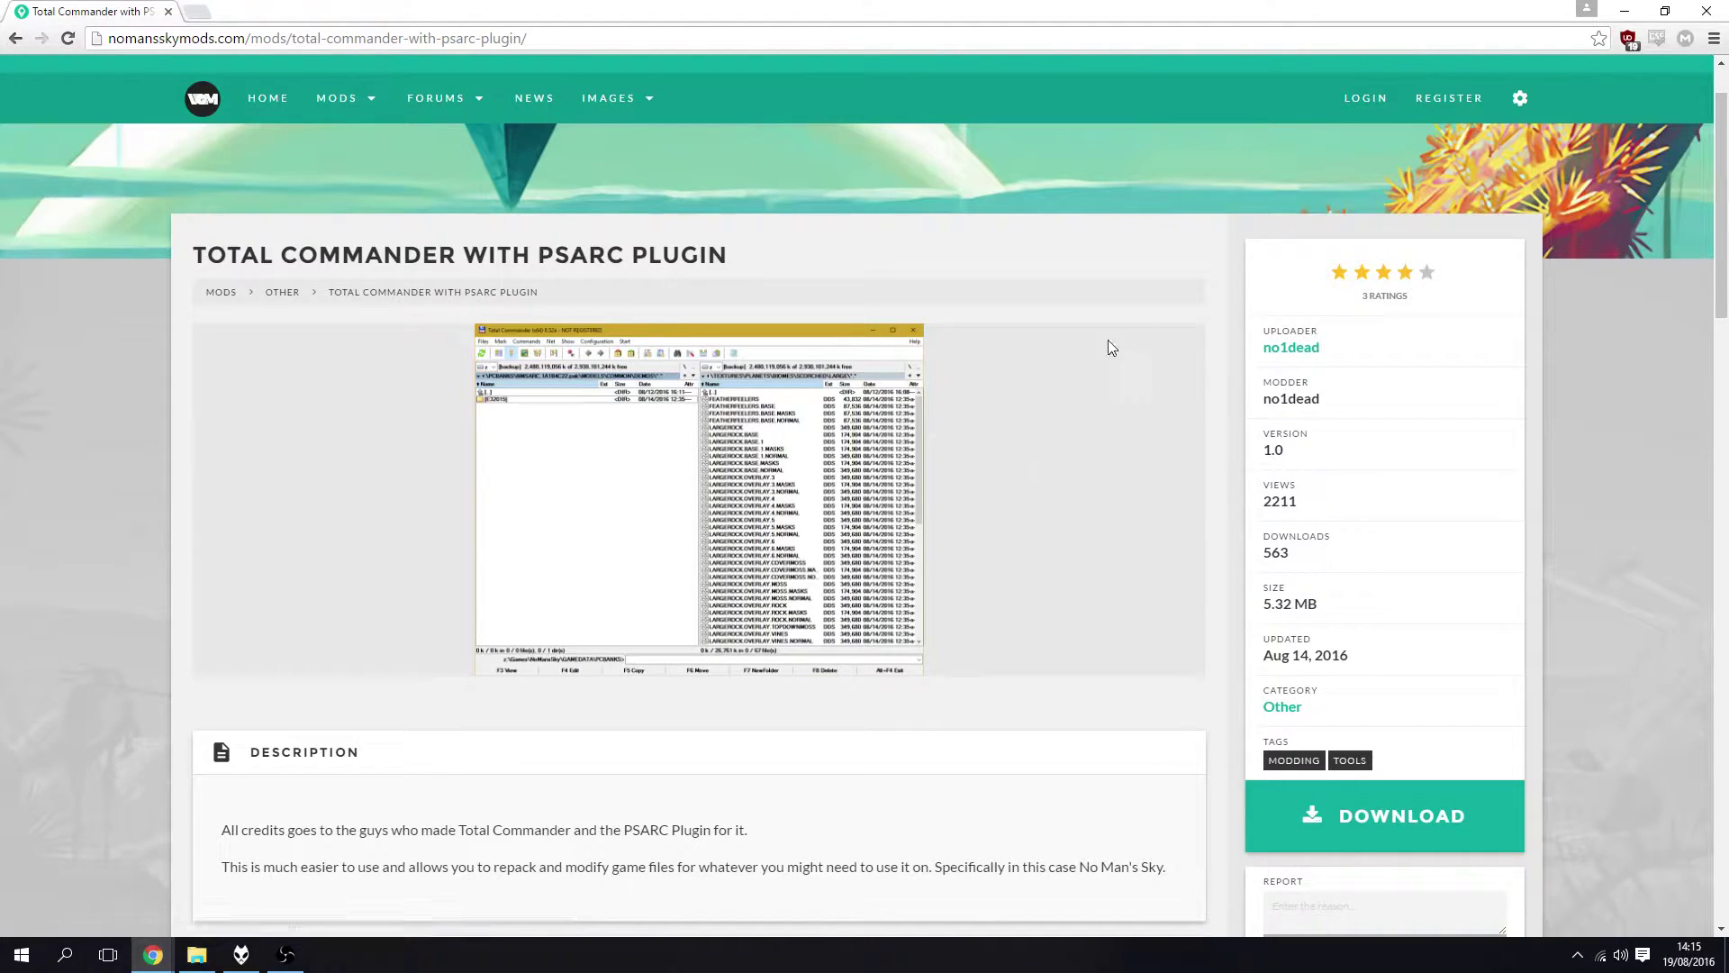
# In File Explorer's Total-Commander-with-PSARC-Plugin folder, run the tcmd852ax64 installer.
pyautogui.hotkey('alt', 'Tab')
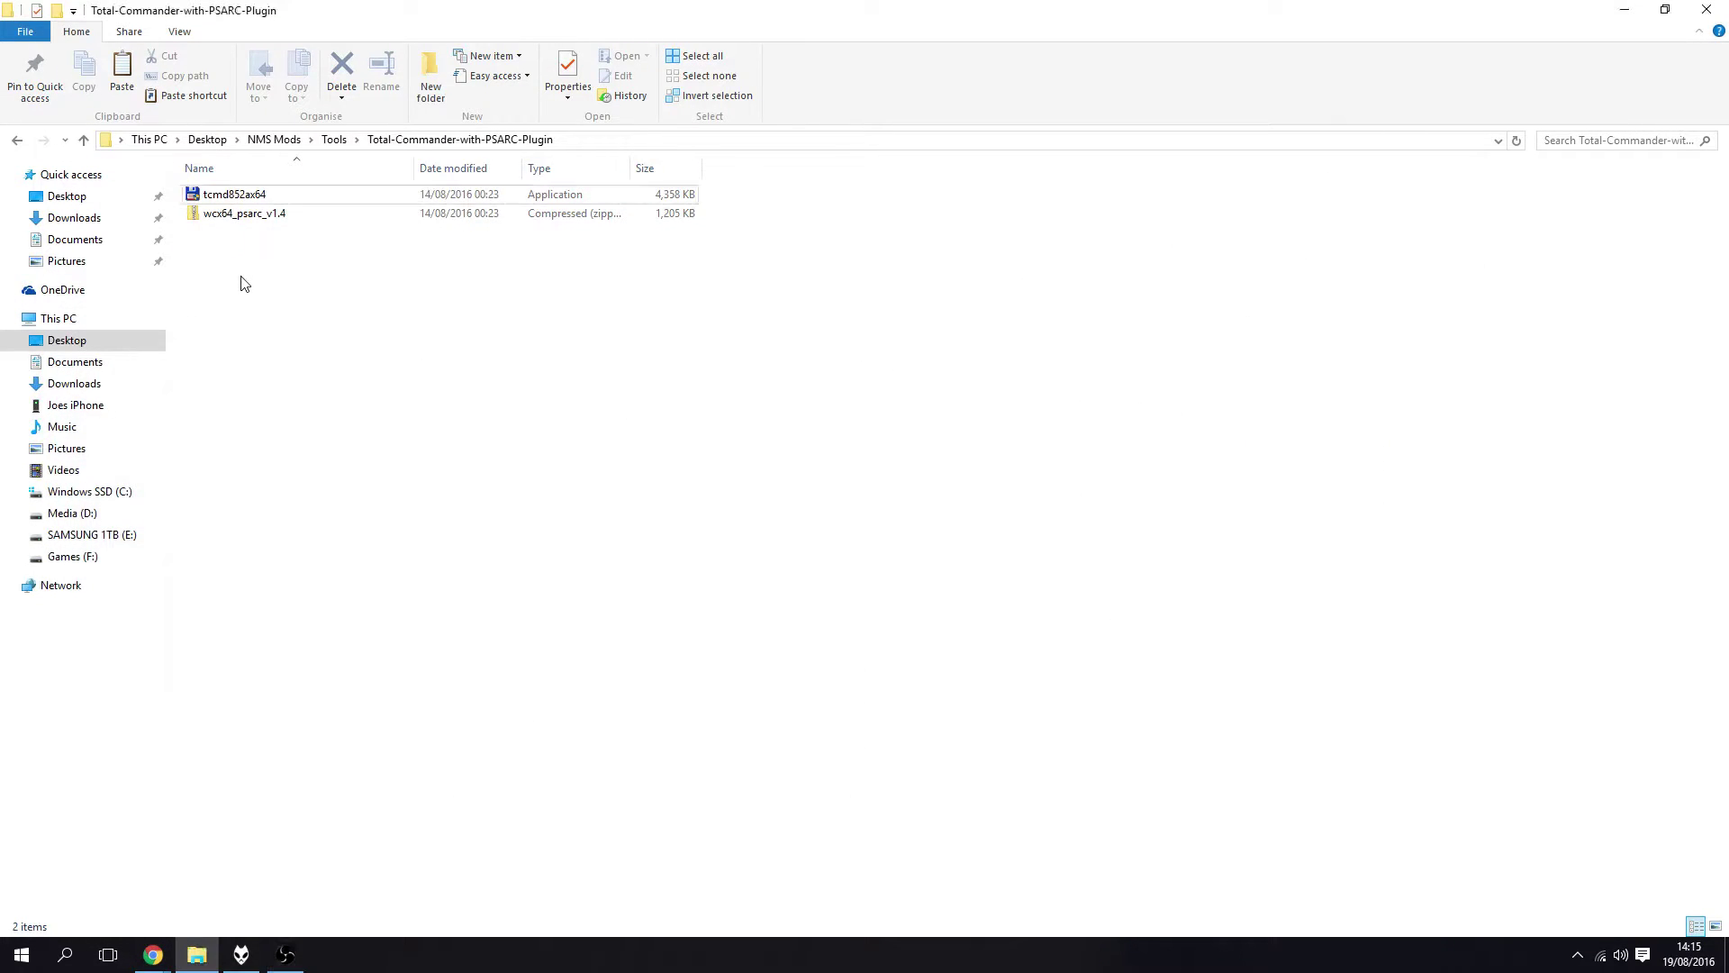
pyautogui.moveTo(242, 283); pyautogui.dragTo(324, 190)
pyautogui.click(349, 354)
pyautogui.click(232, 196)
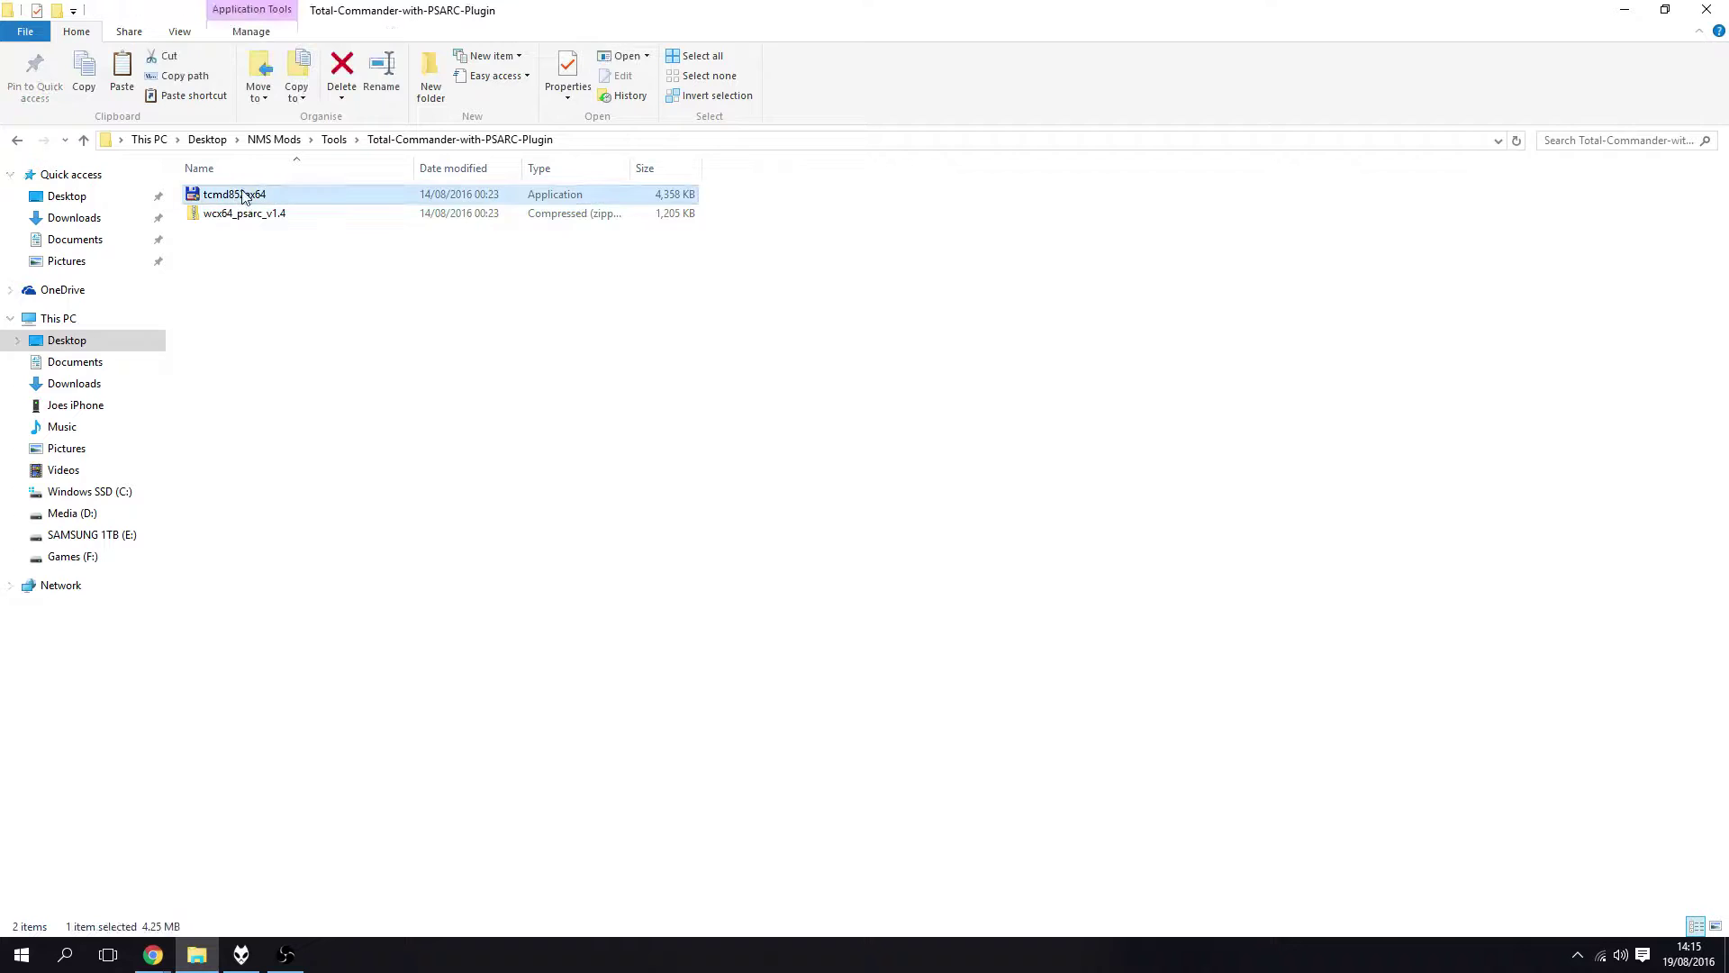
pyautogui.click(245, 221)
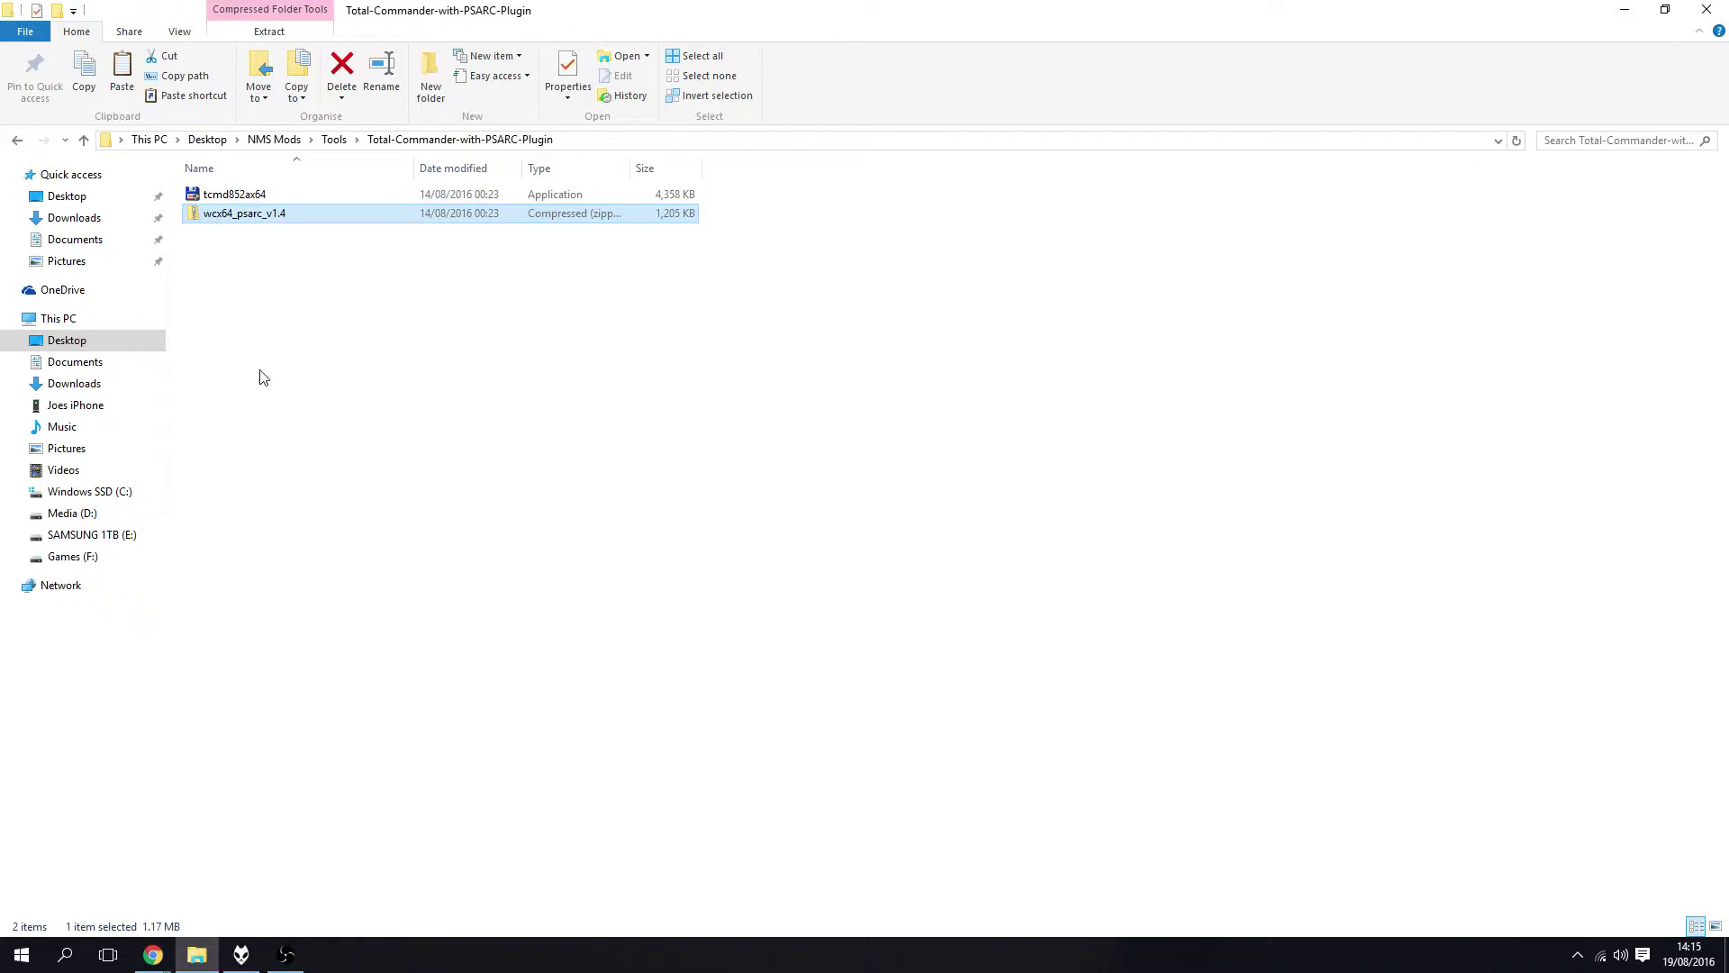
pyautogui.click(267, 375)
pyautogui.click(259, 196)
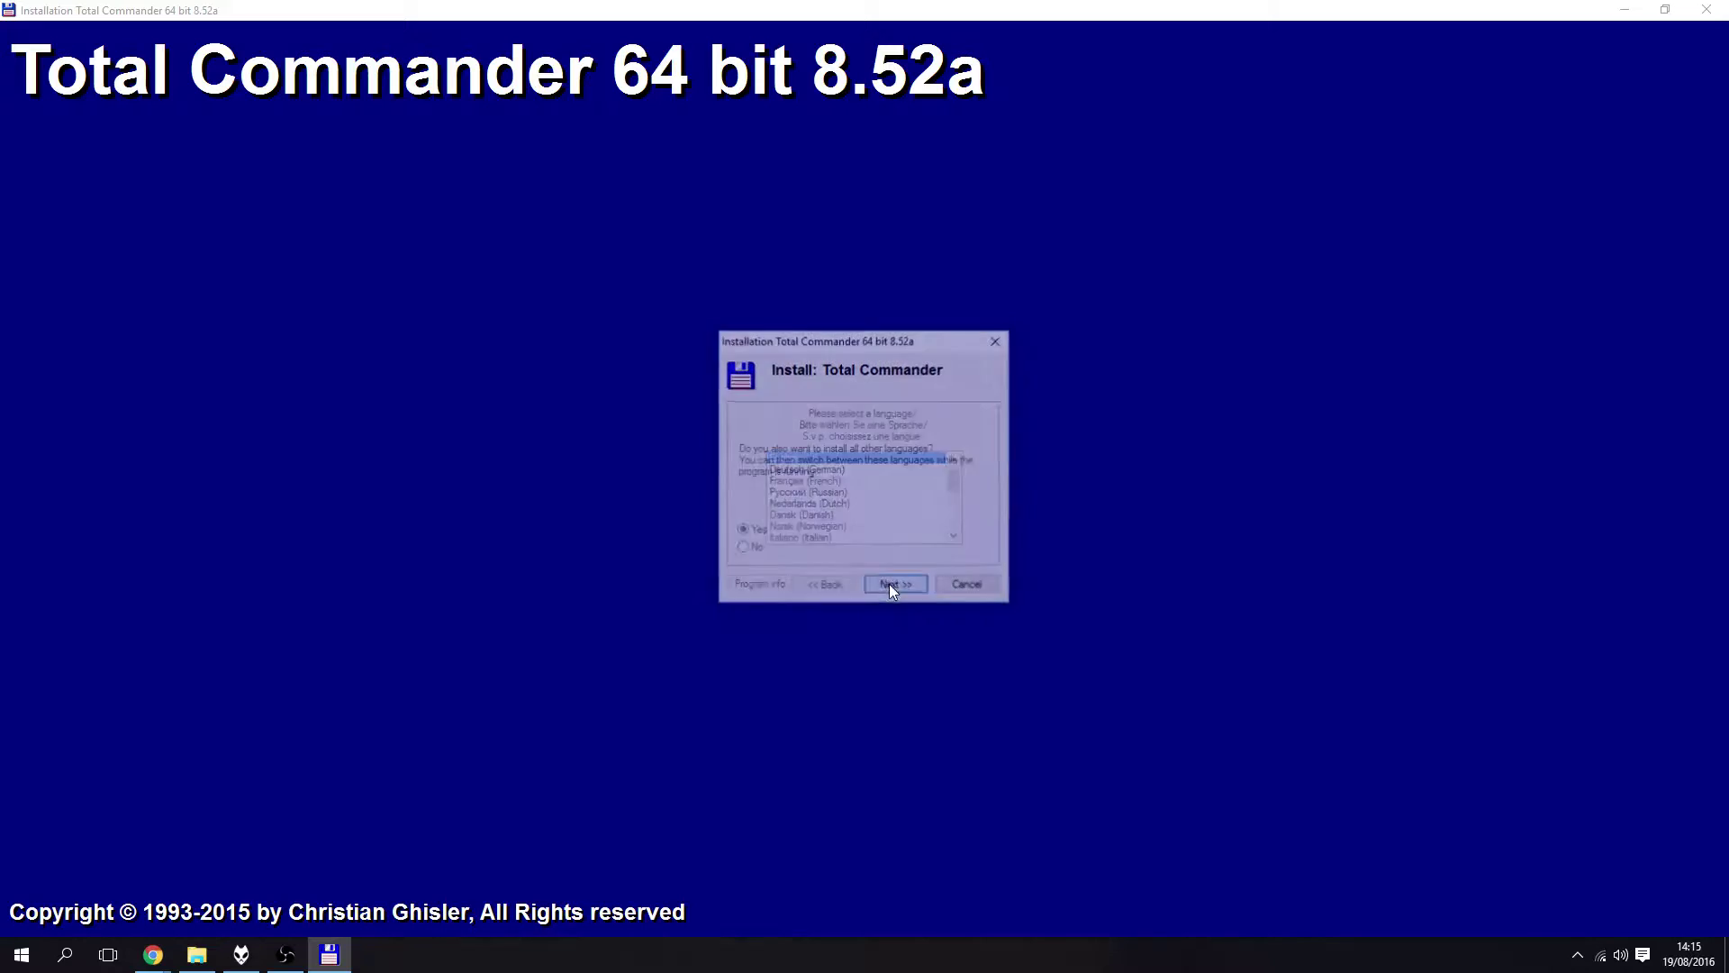
# Install Total Commander 8.52a without extra languages, over the existing directory, with only a Start menu shortcut.
pyautogui.click(743, 552)
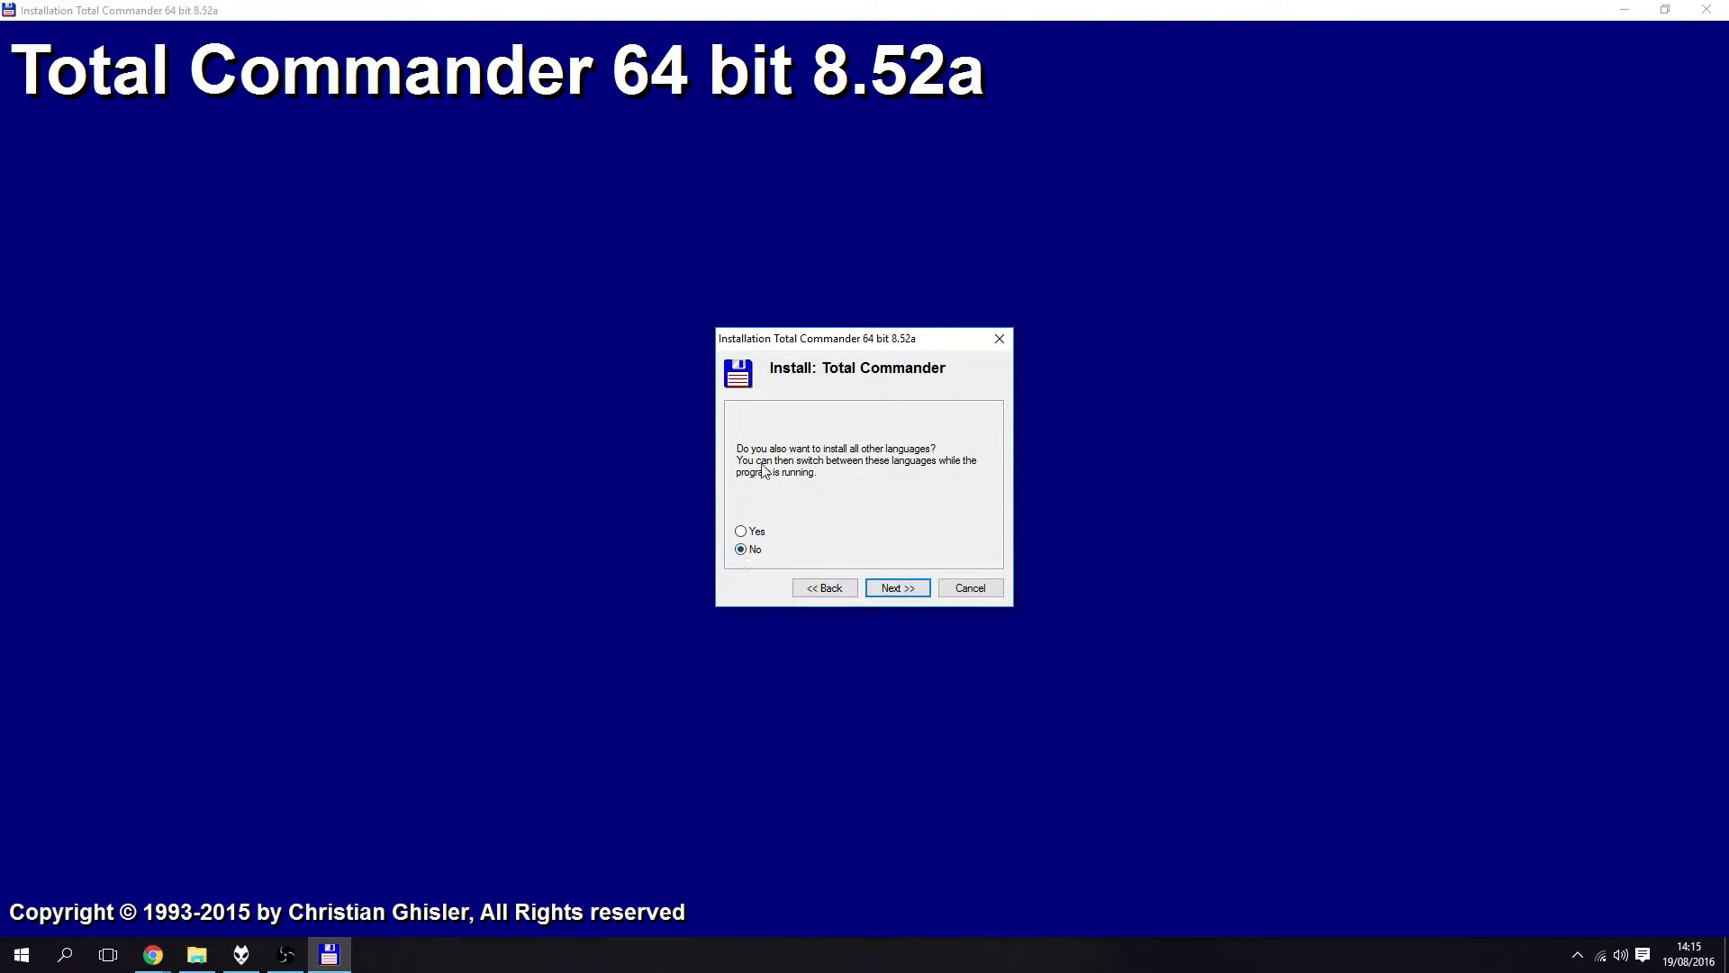
pyautogui.click(893, 588)
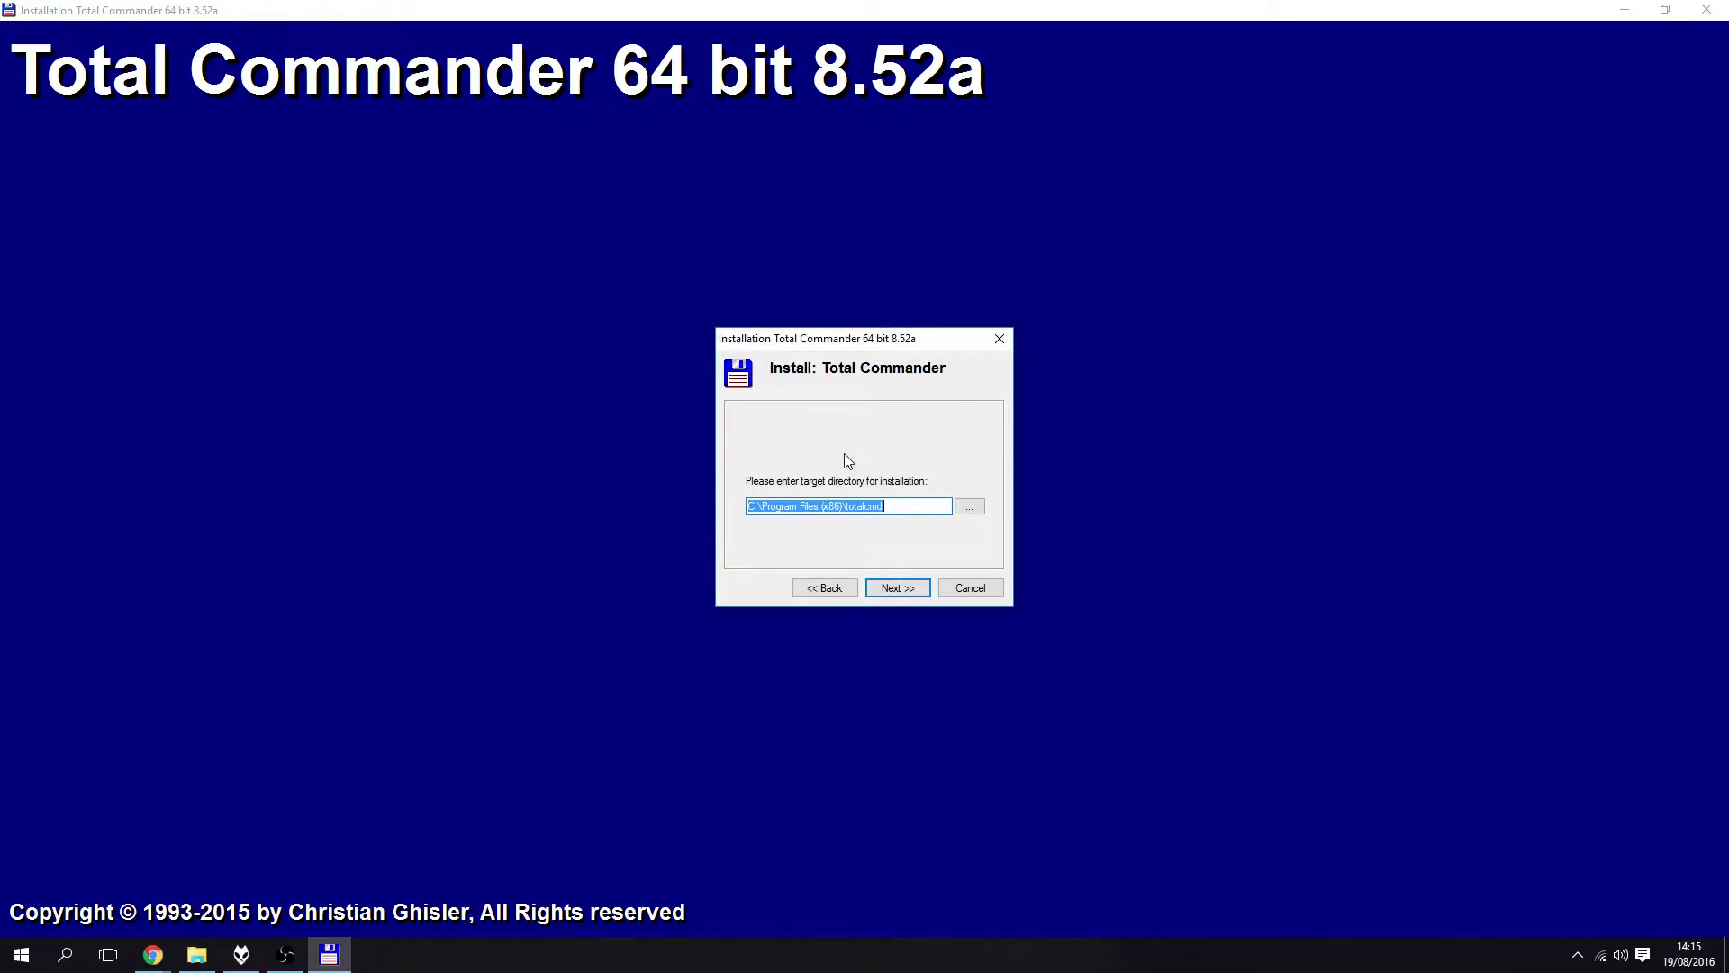
pyautogui.click(892, 590)
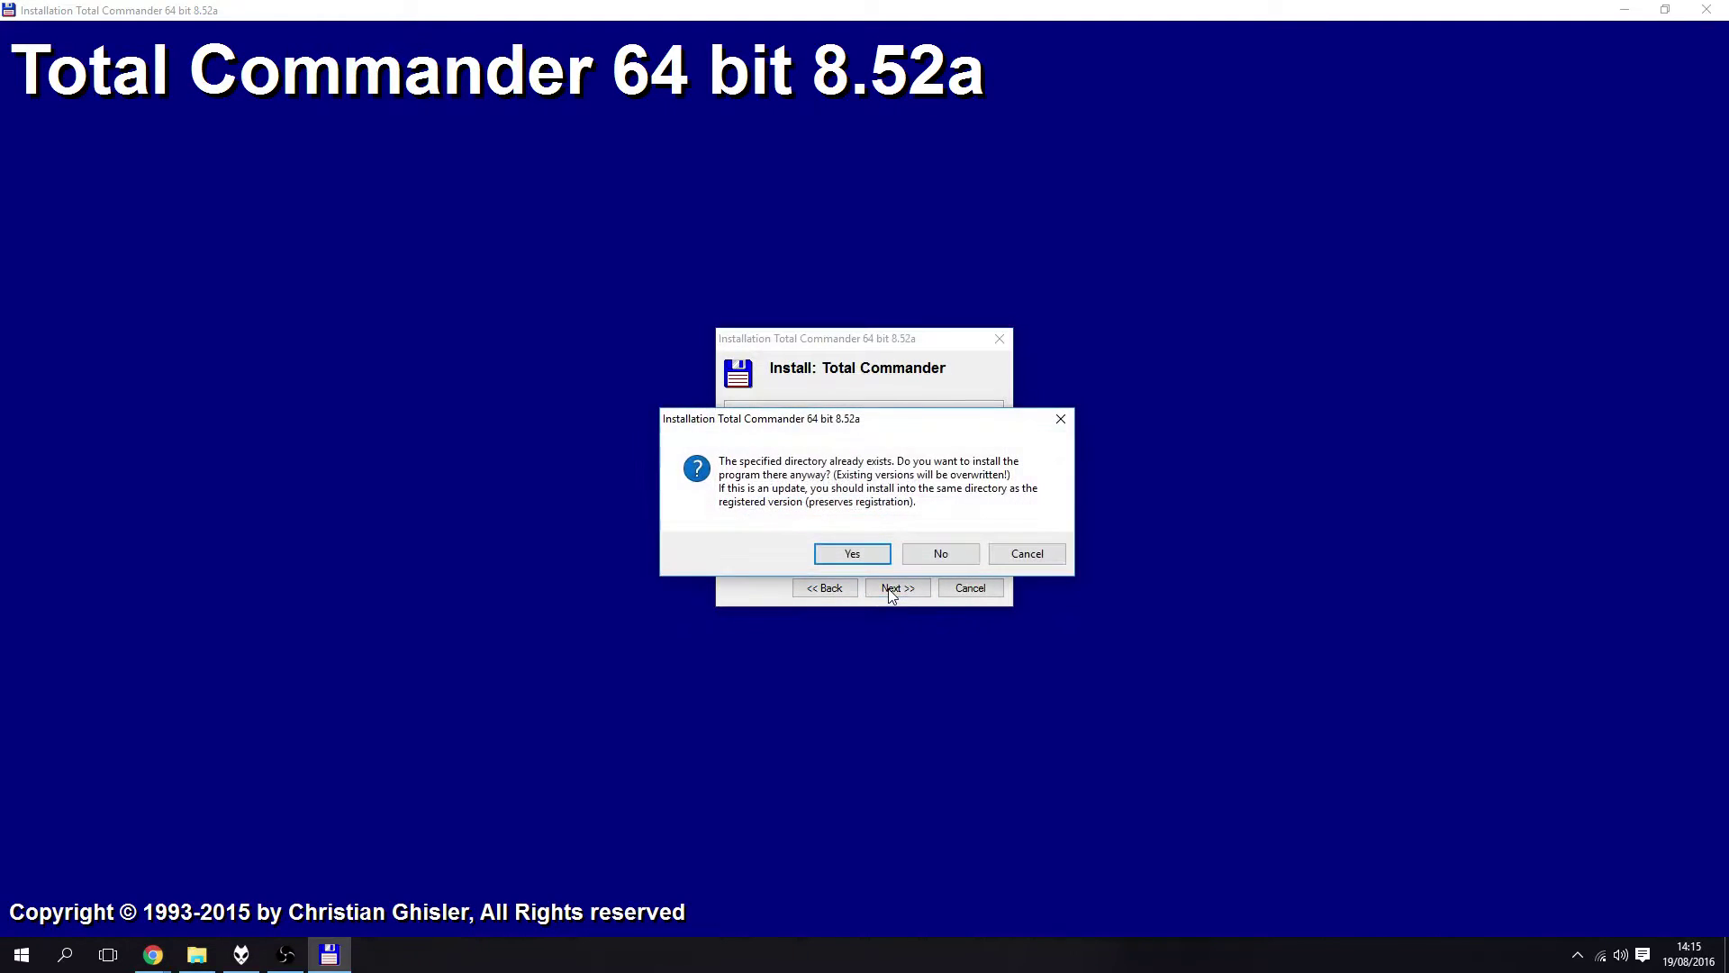
pyautogui.click(853, 556)
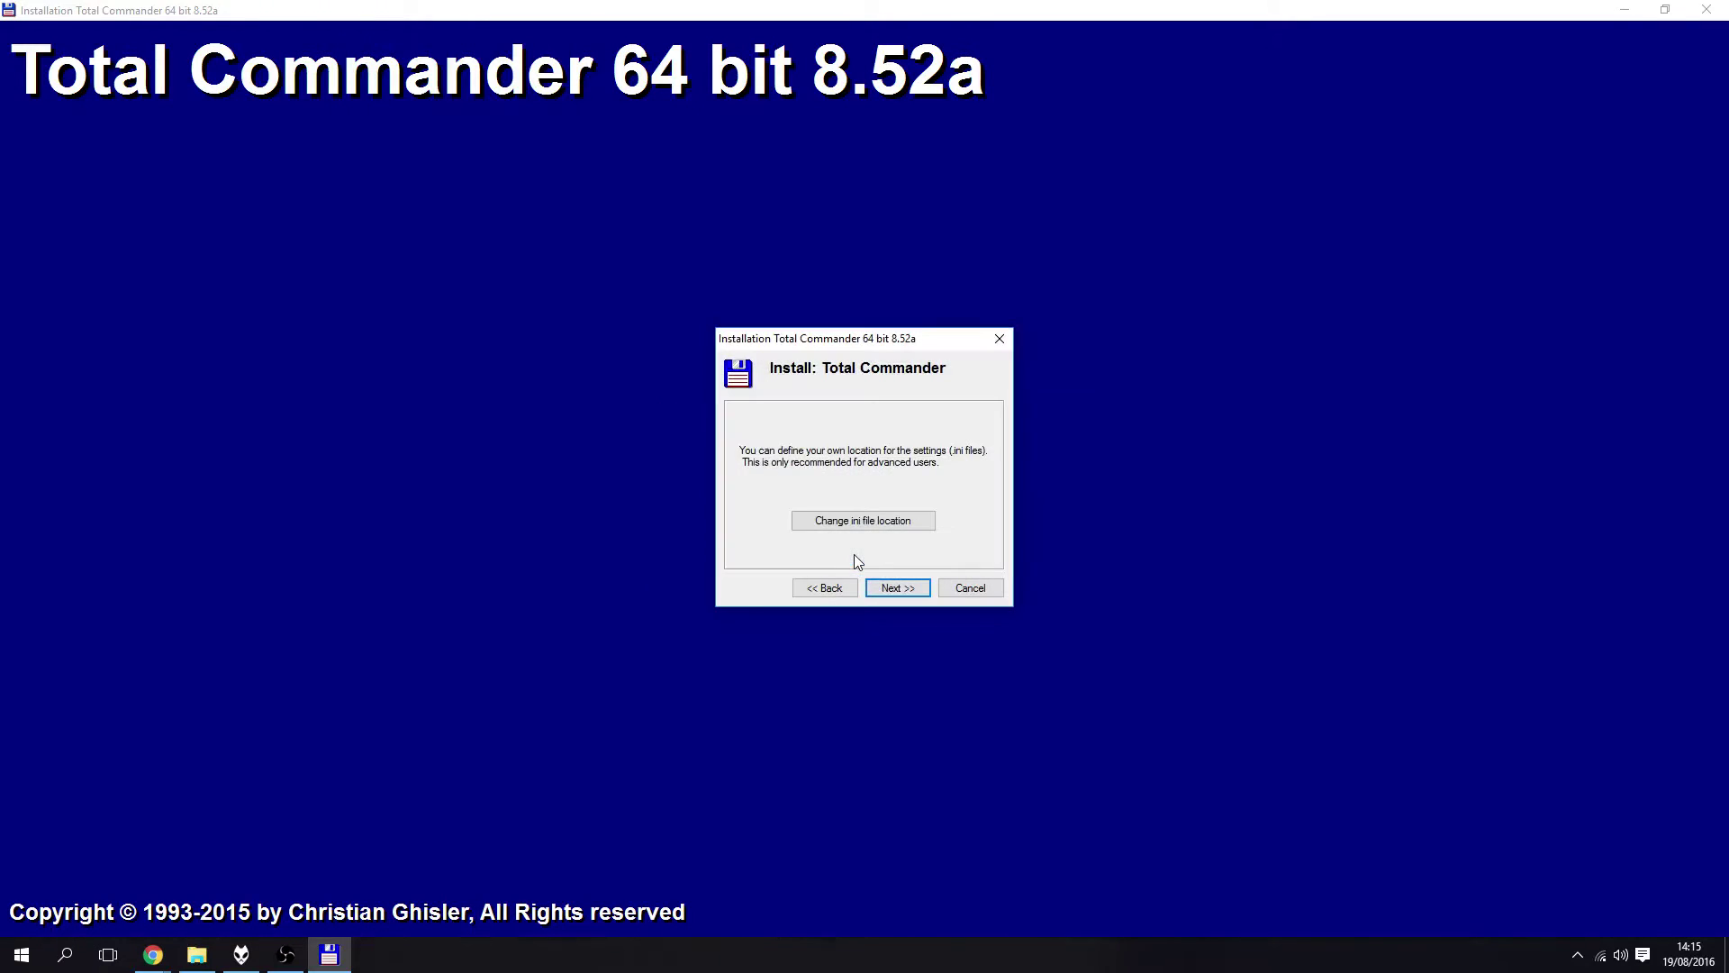
pyautogui.click(901, 595)
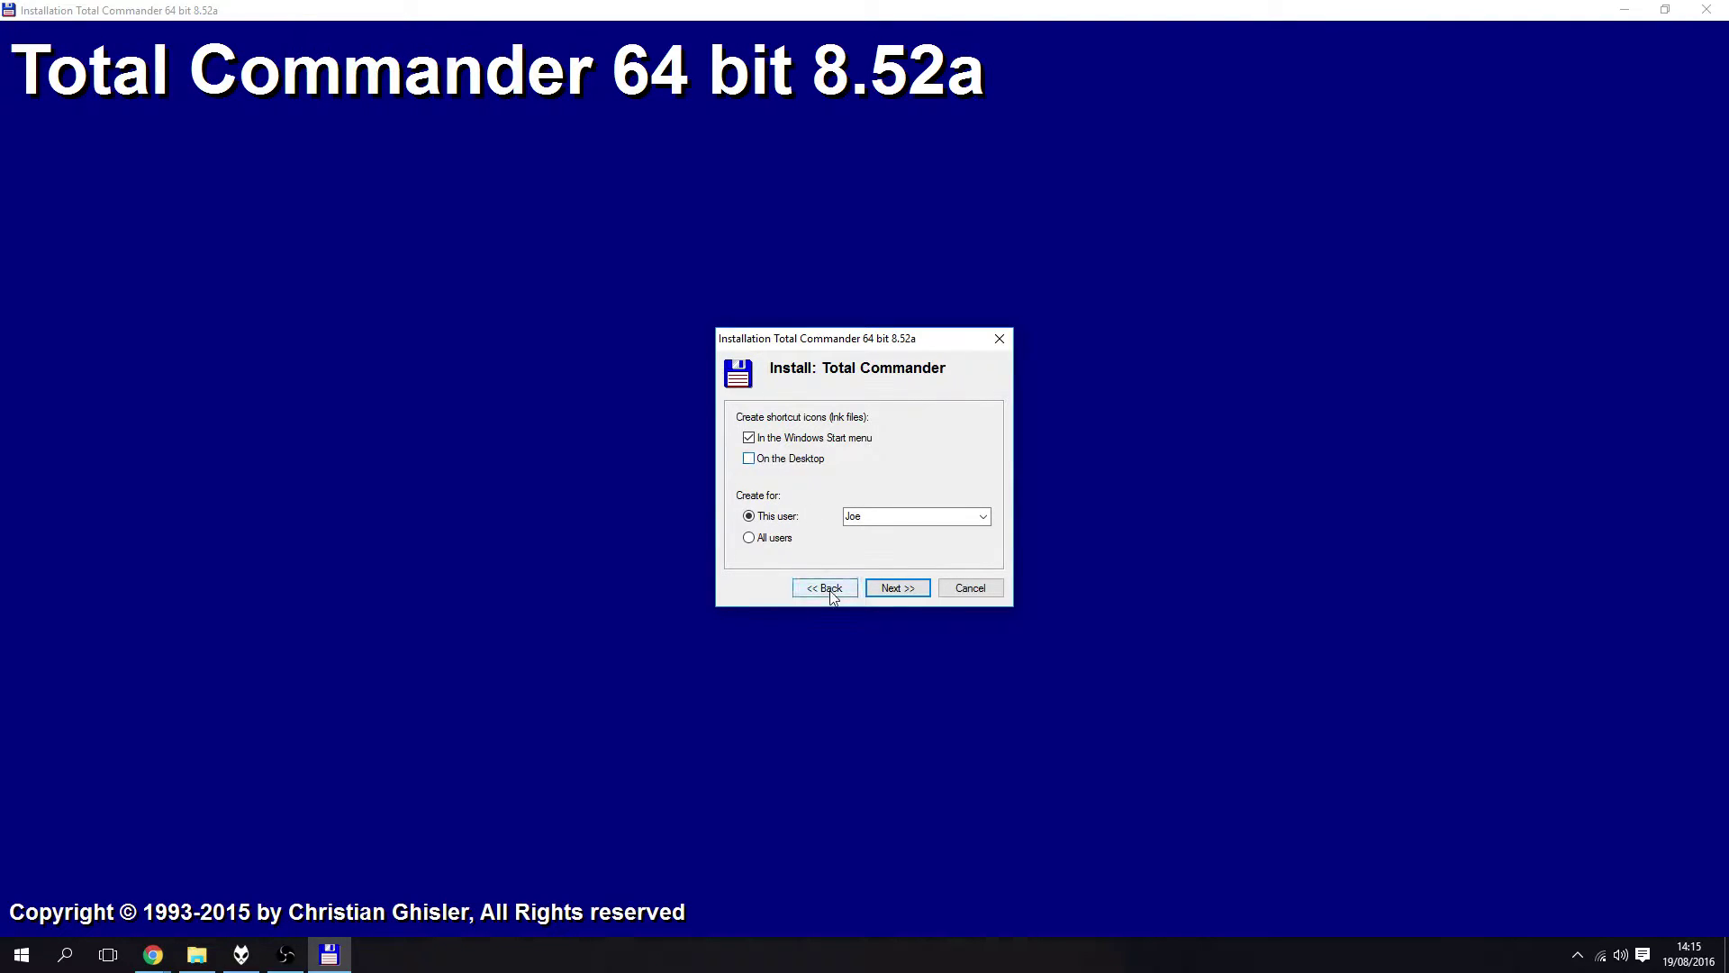
pyautogui.click(889, 588)
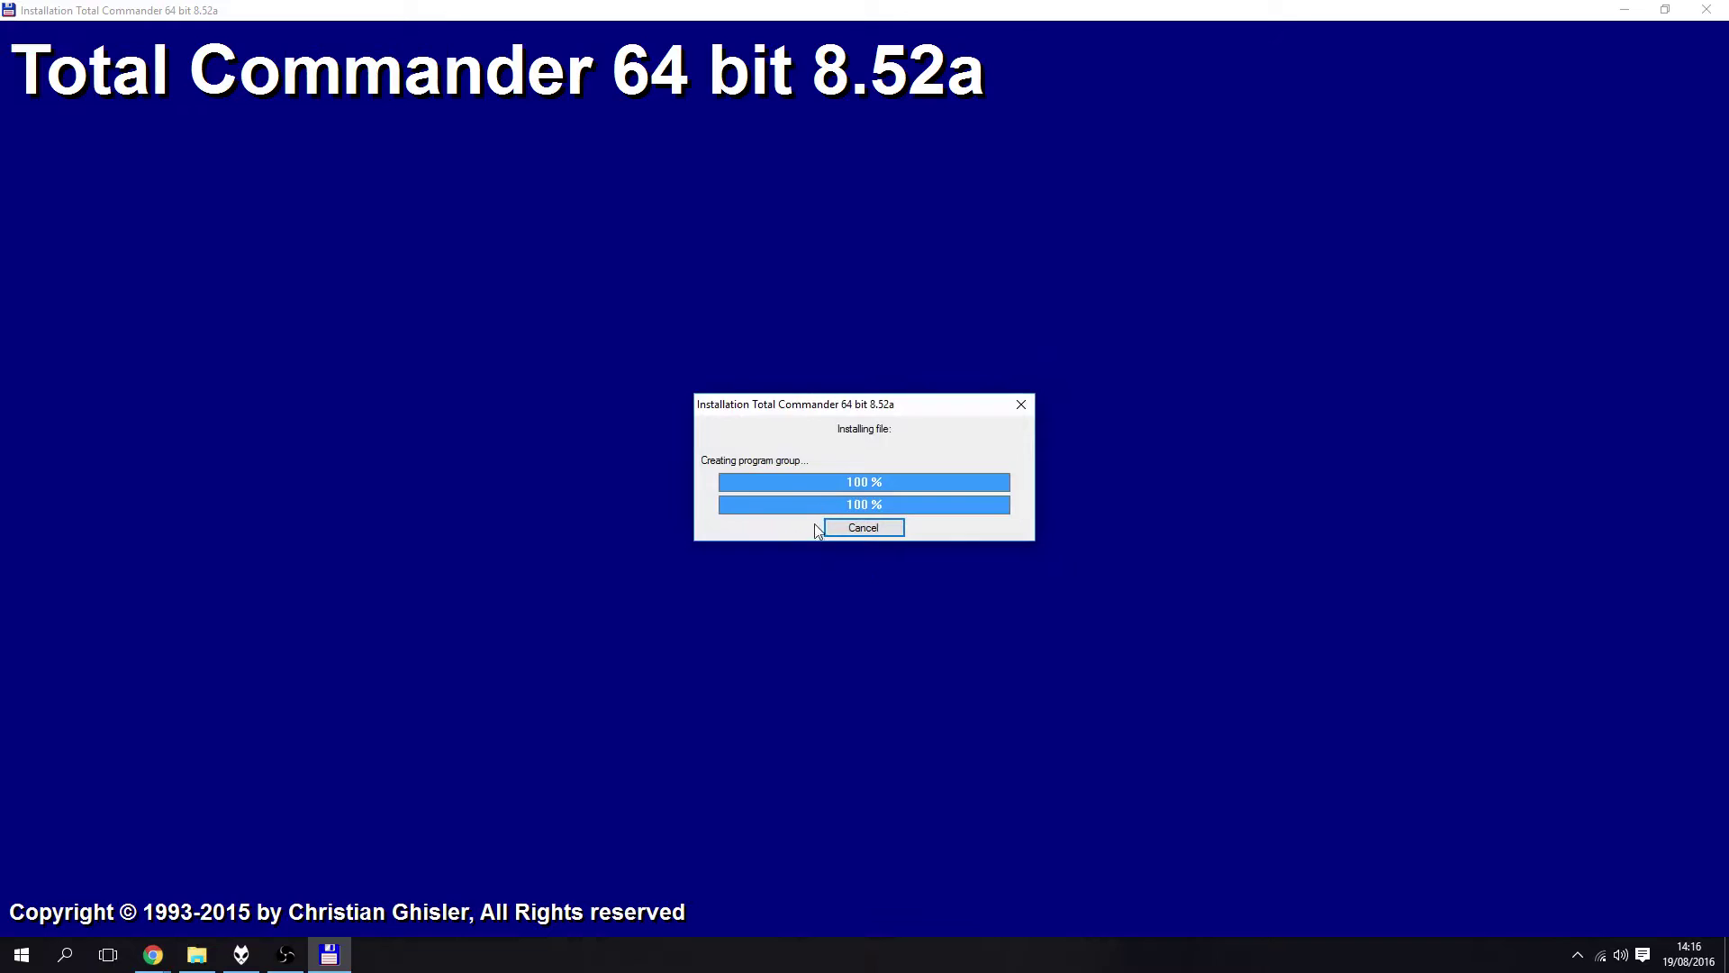
pyautogui.click(937, 540)
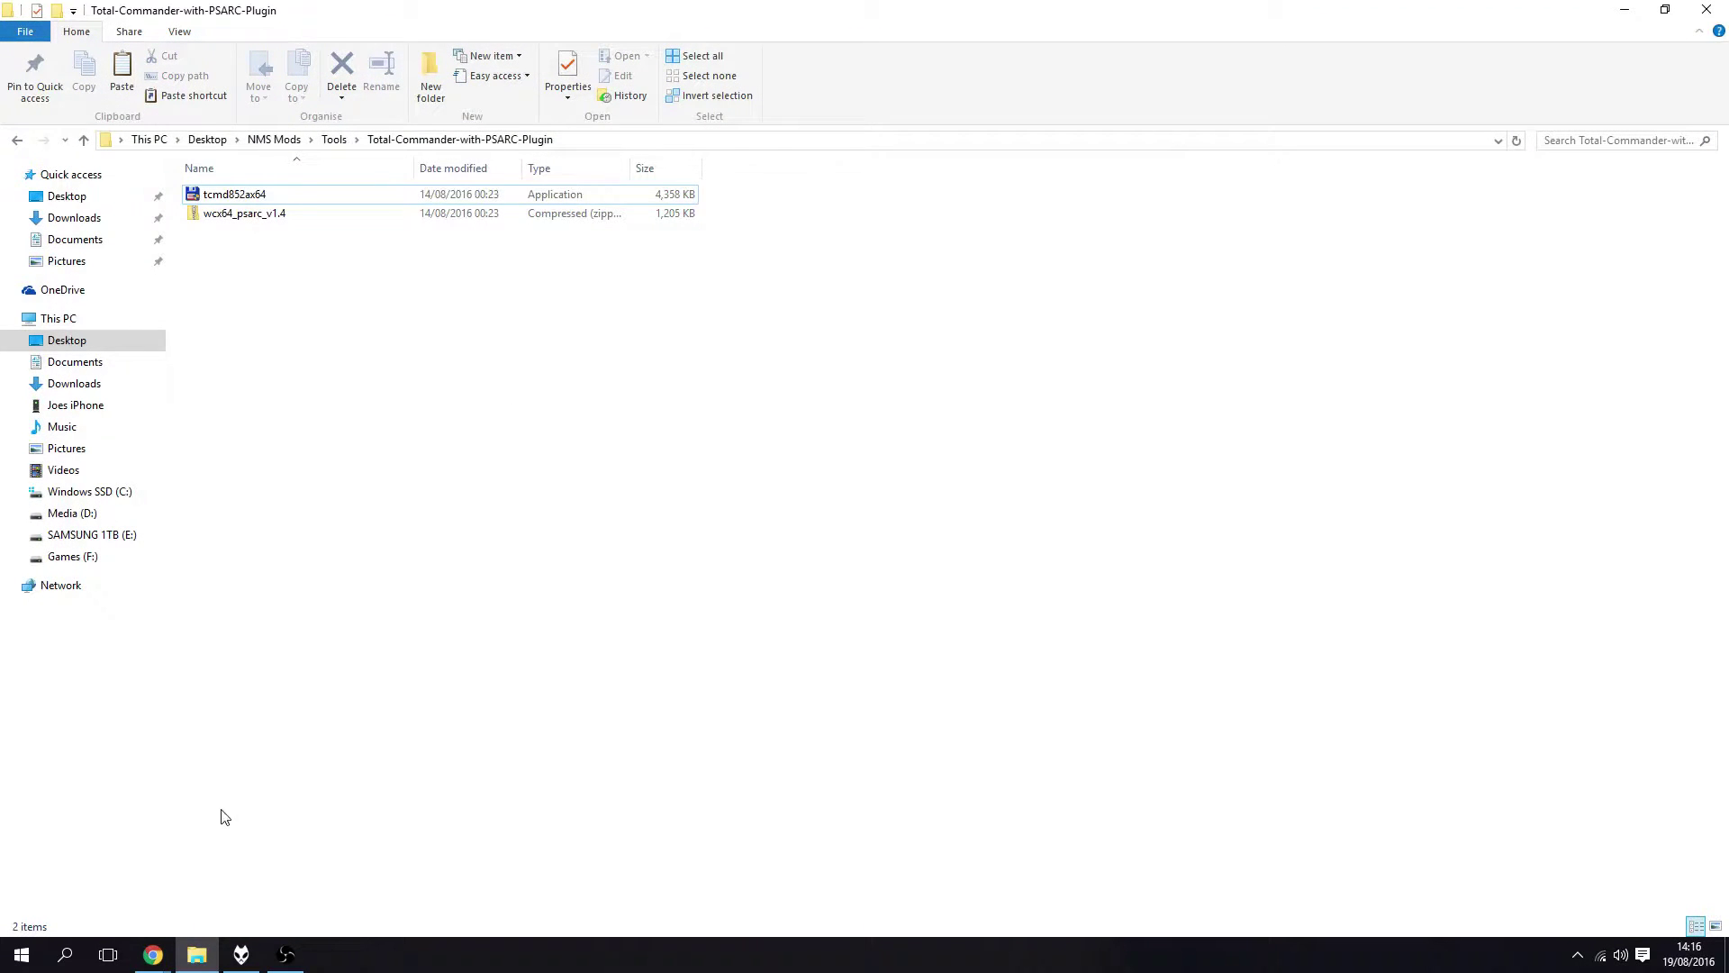
# Launch Total Commander from its group in the Start menu's All apps list.
pyautogui.click(22, 955)
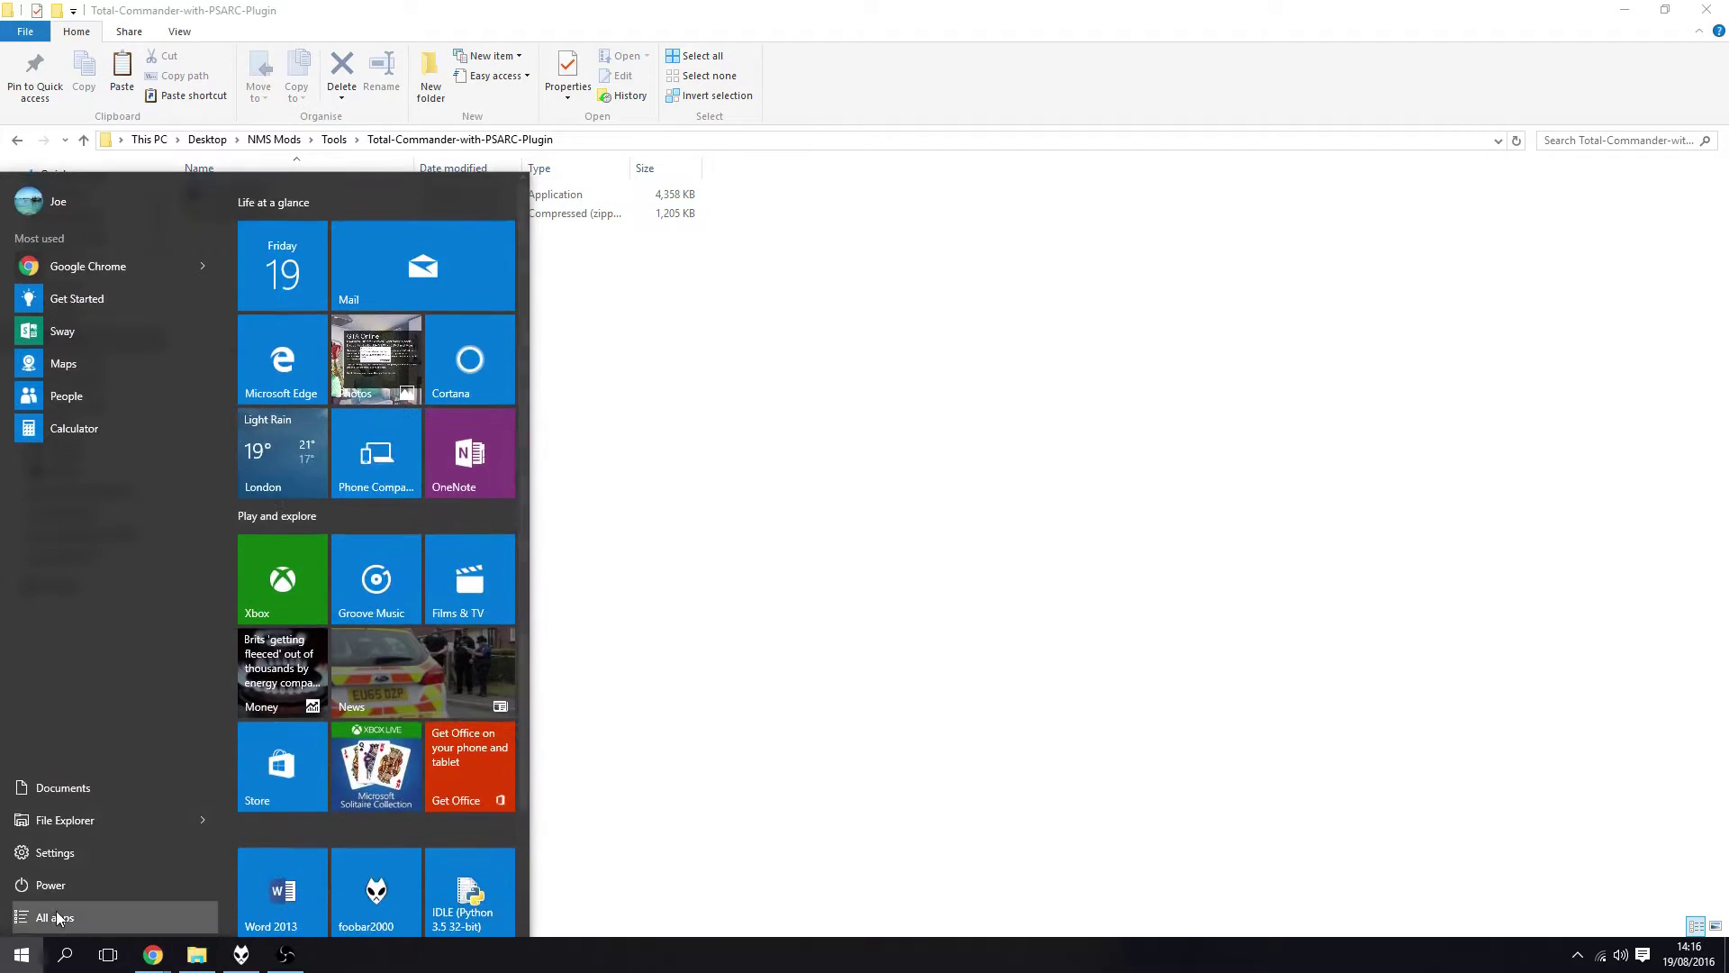
pyautogui.click(54, 915)
pyautogui.scroll(-5, 68, 766)
pyautogui.scroll(-10, 75, 758)
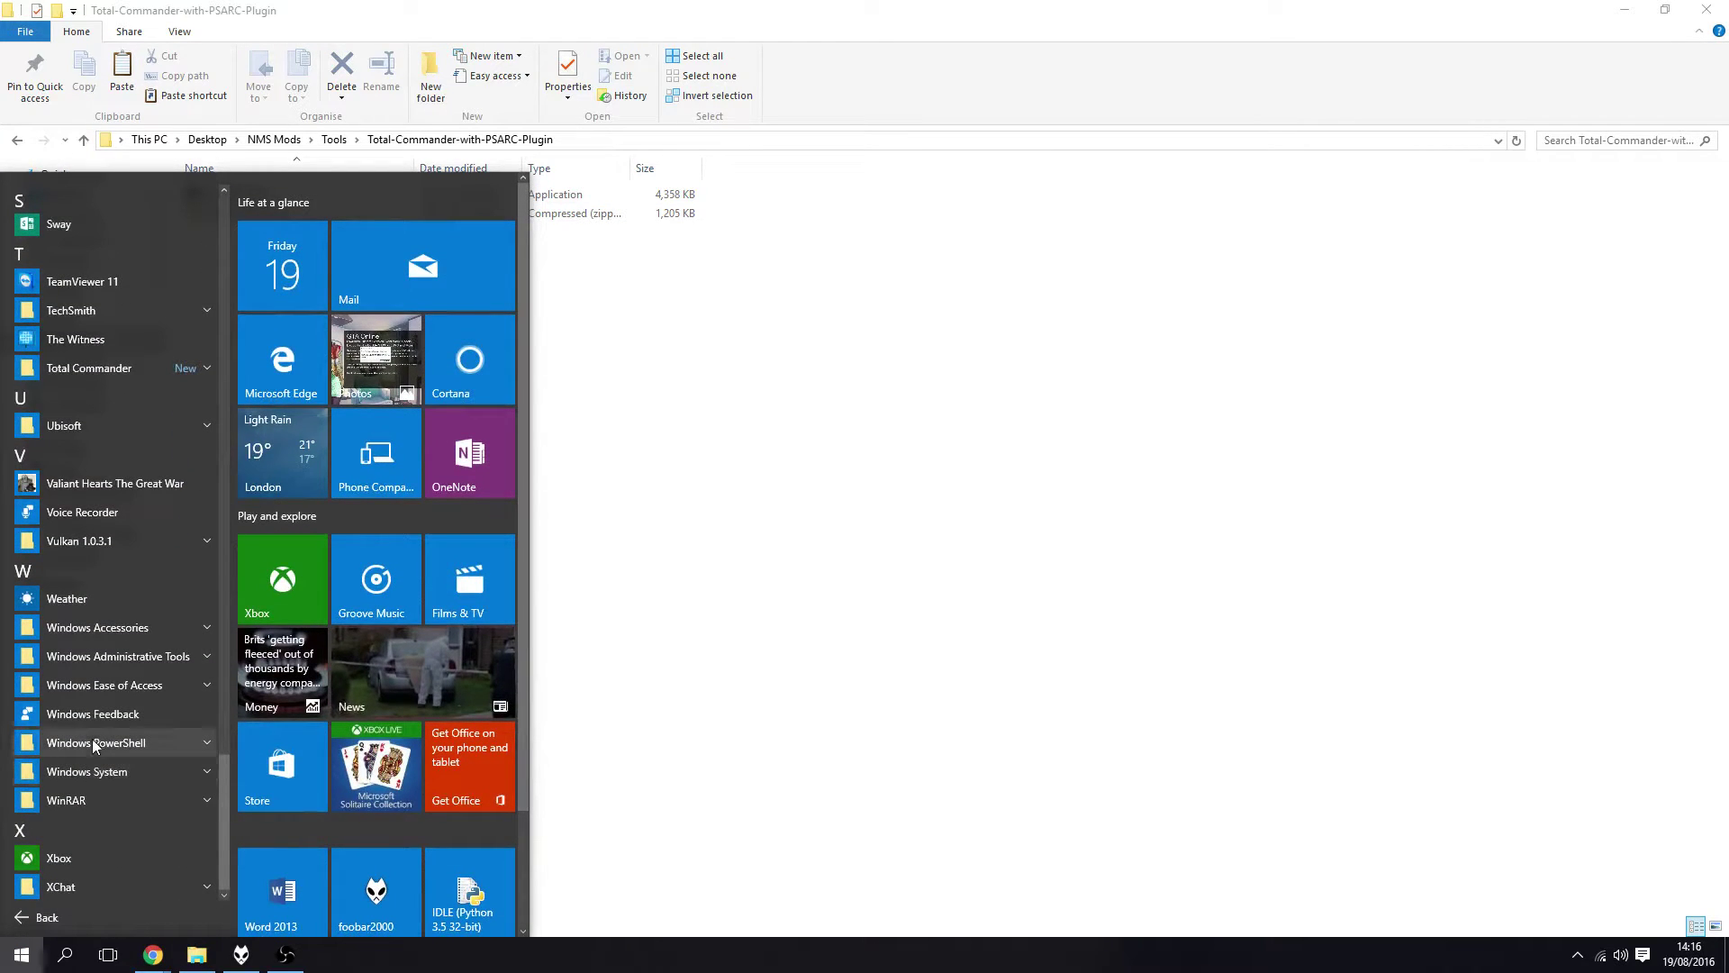
pyautogui.click(94, 367)
pyautogui.click(90, 387)
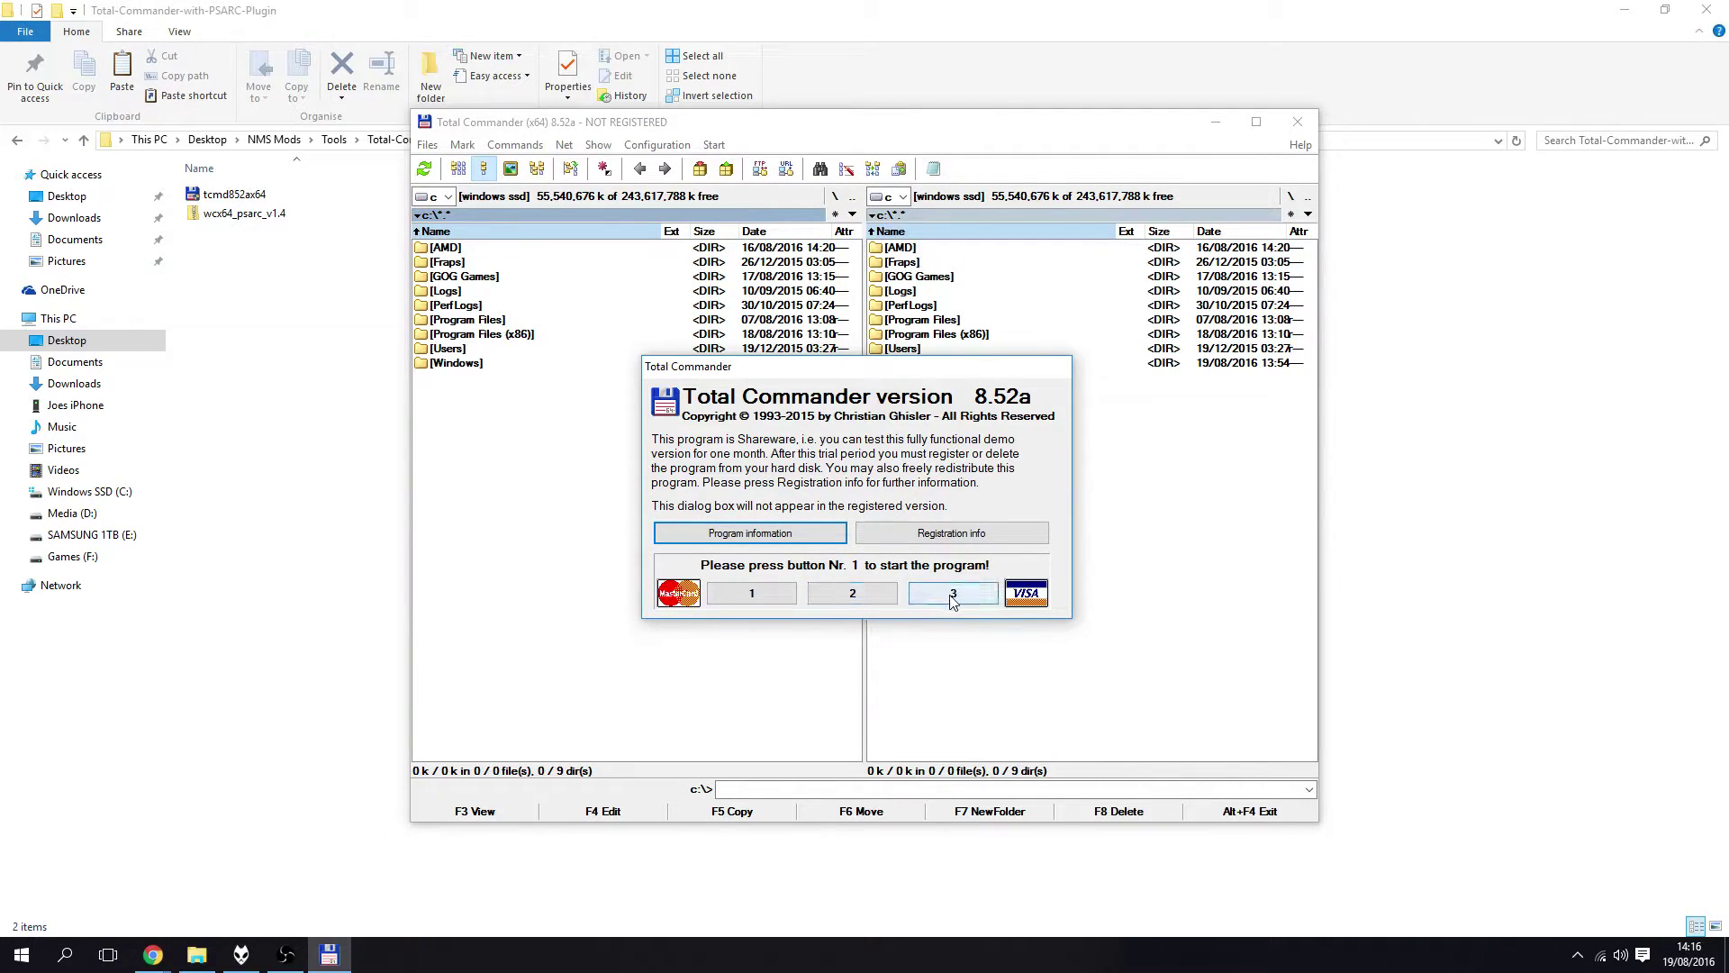
# Dismiss the trial reminder, close the Configuration dialog unchanged, and reposition the window.
pyautogui.click(752, 594)
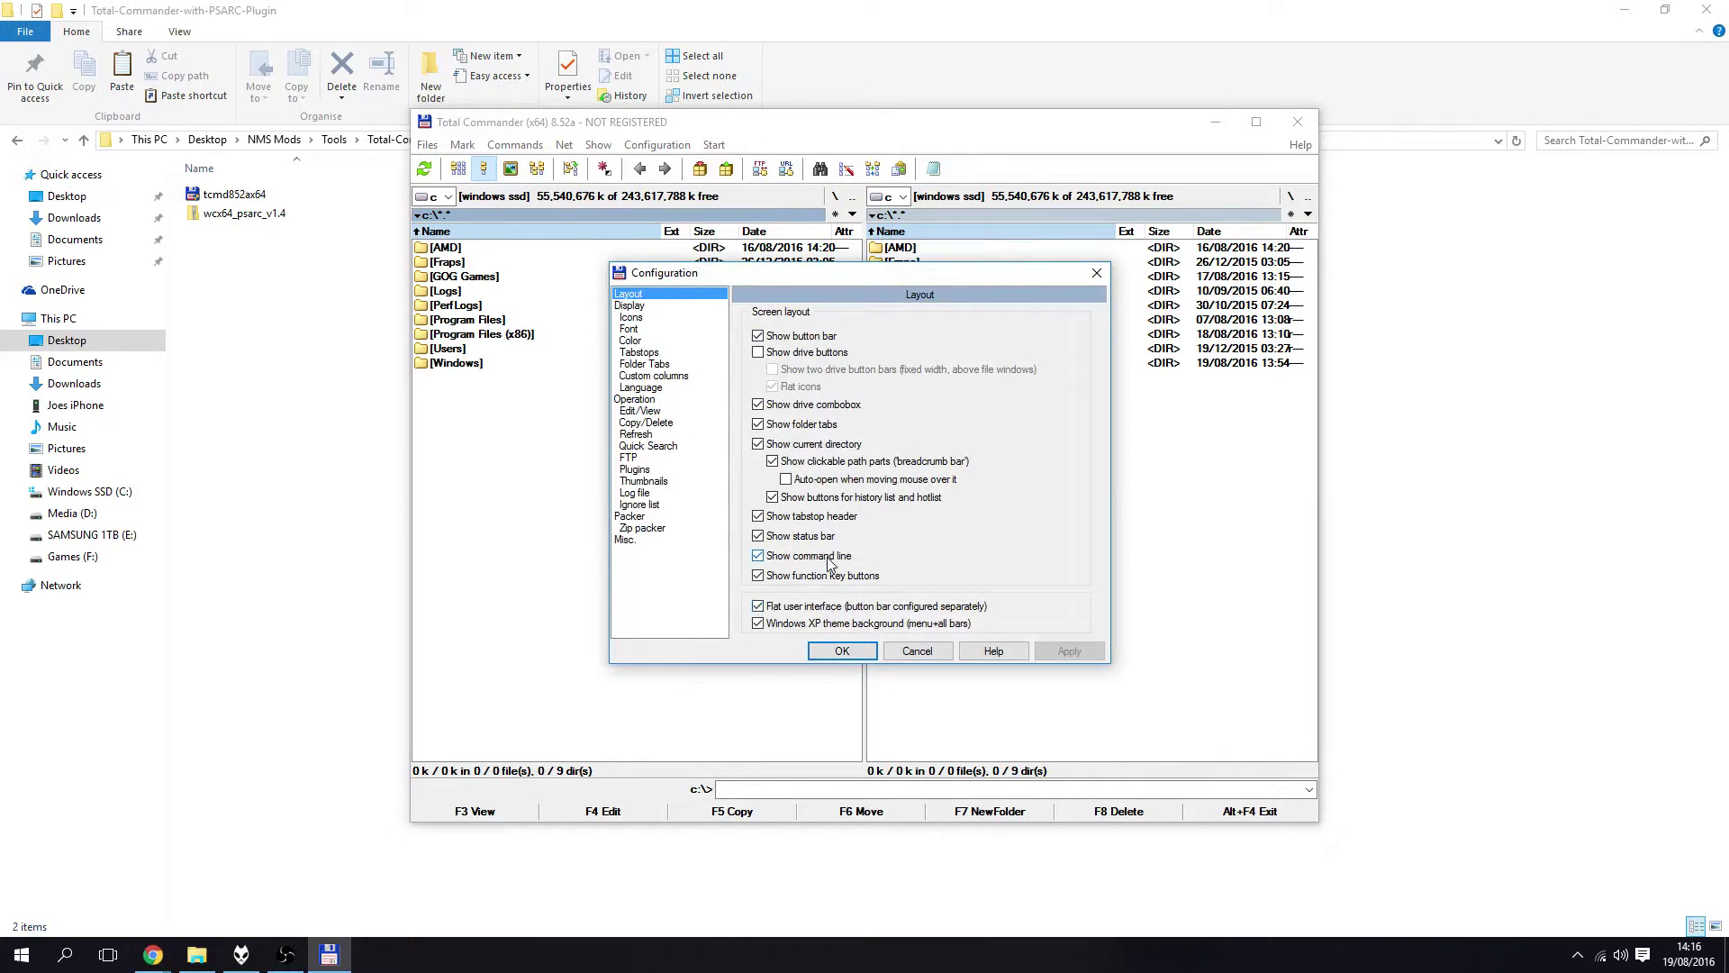
pyautogui.click(840, 649)
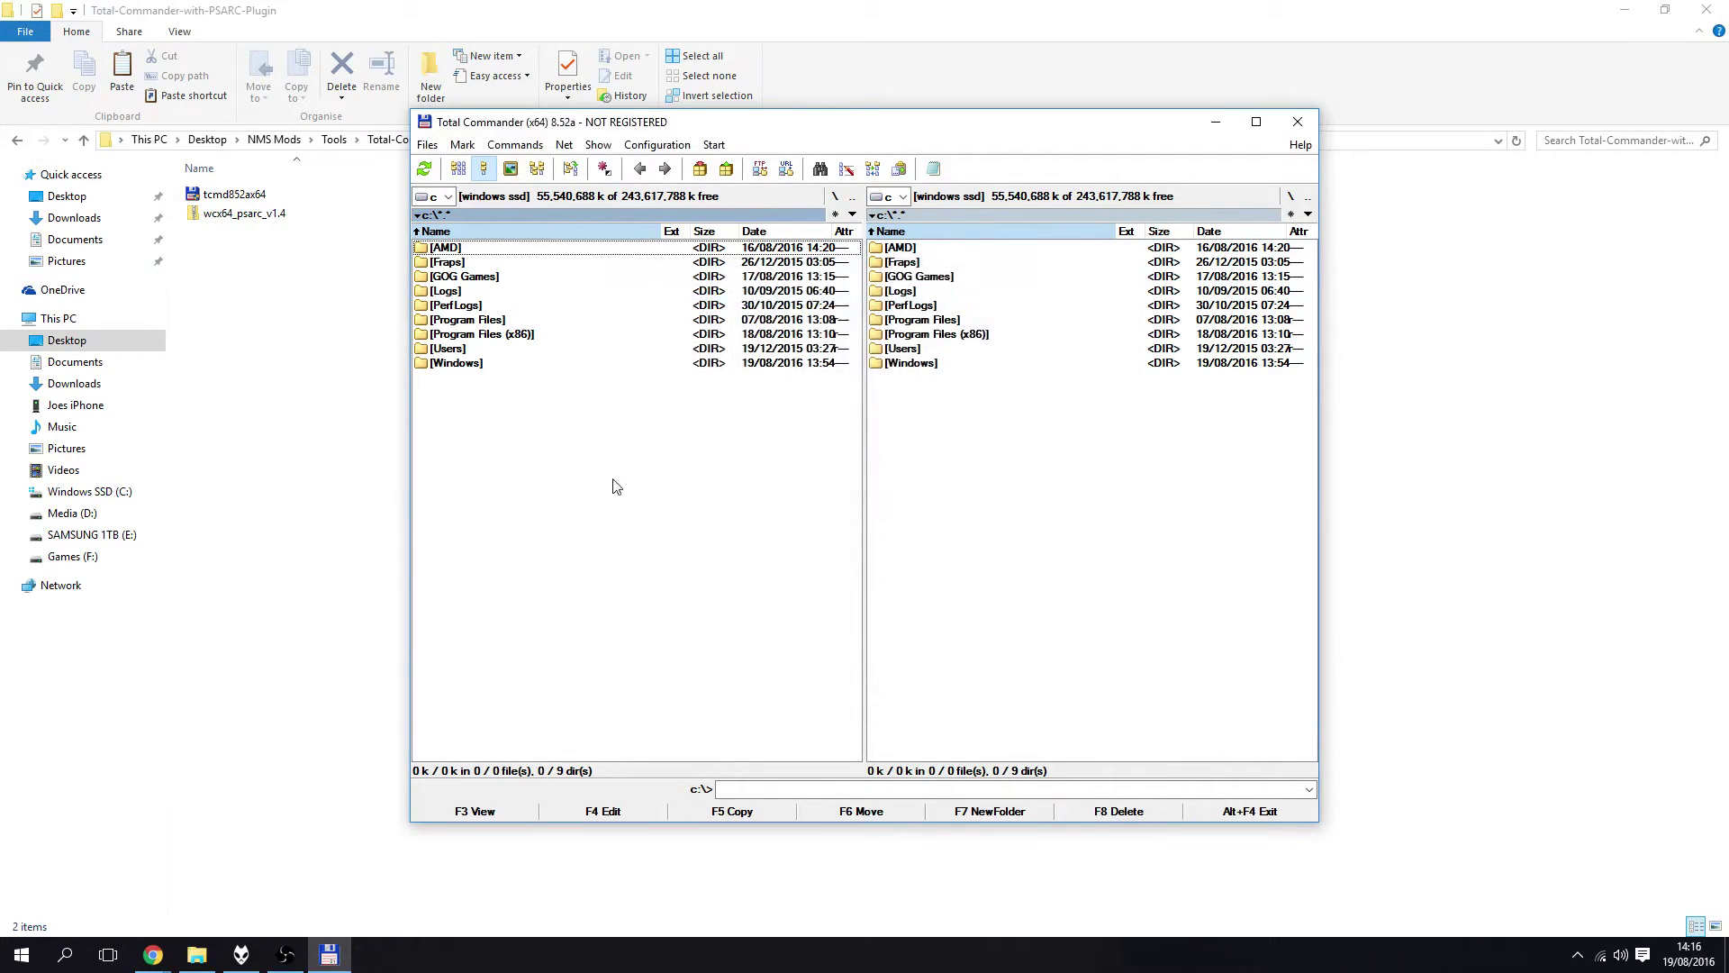
pyautogui.moveTo(838, 123); pyautogui.dragTo(813, 127)
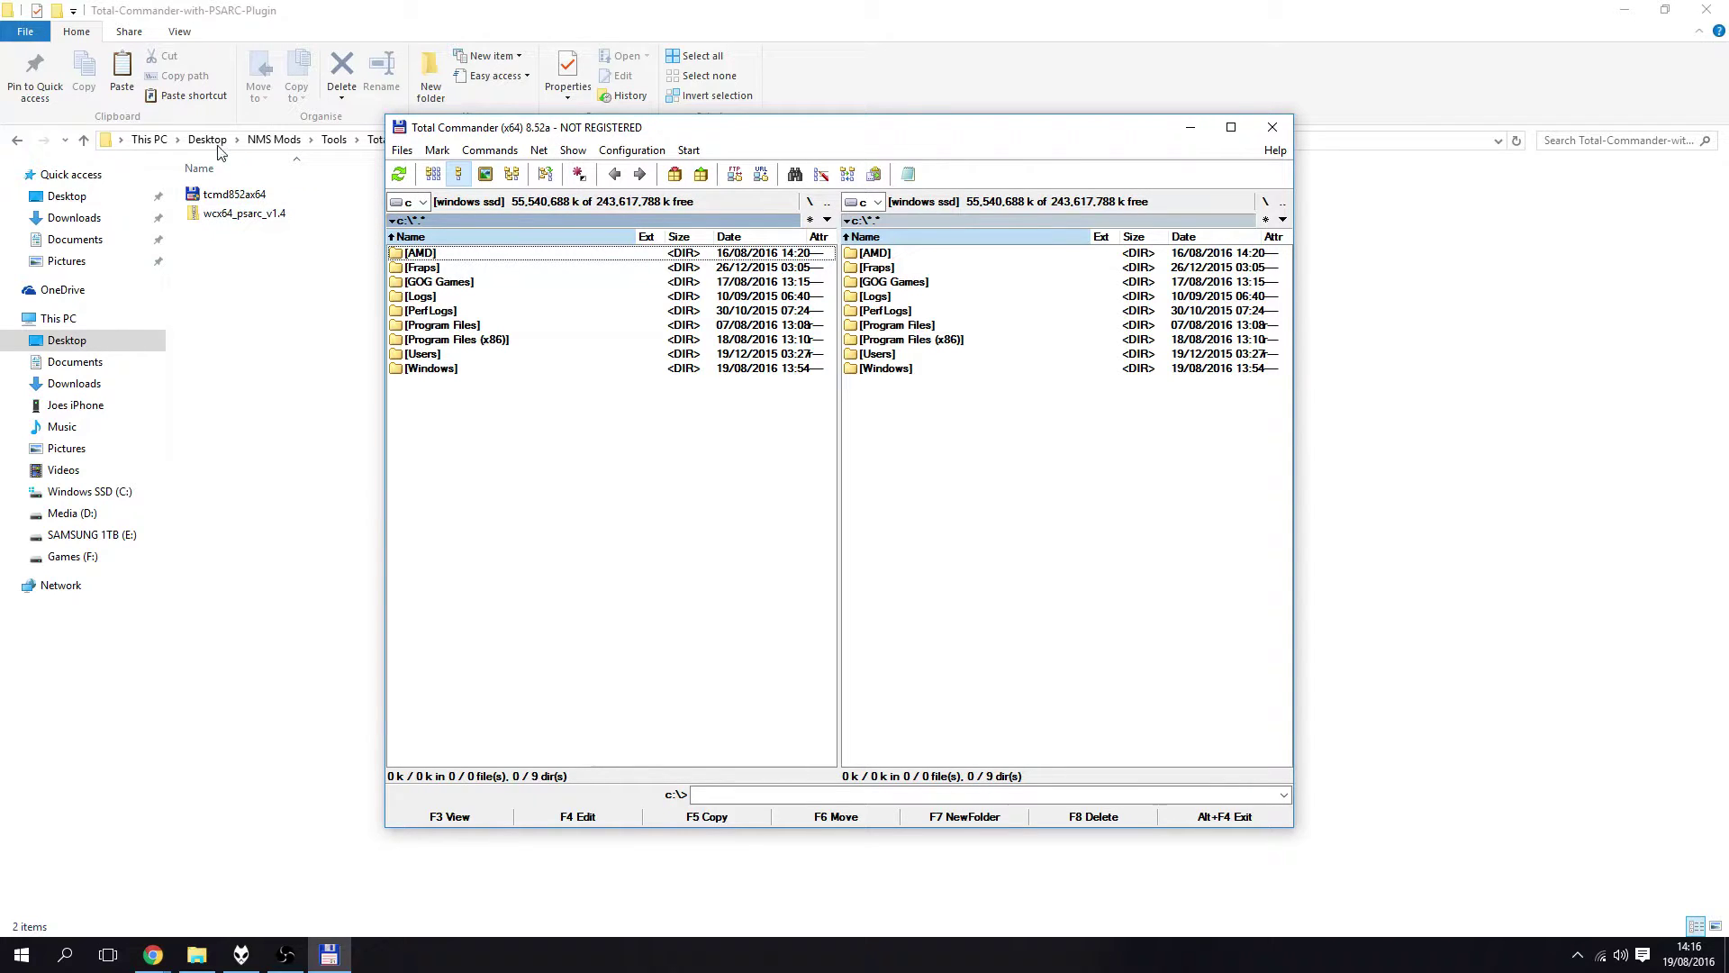
pyautogui.moveTo(691, 137); pyautogui.dragTo(681, 189)
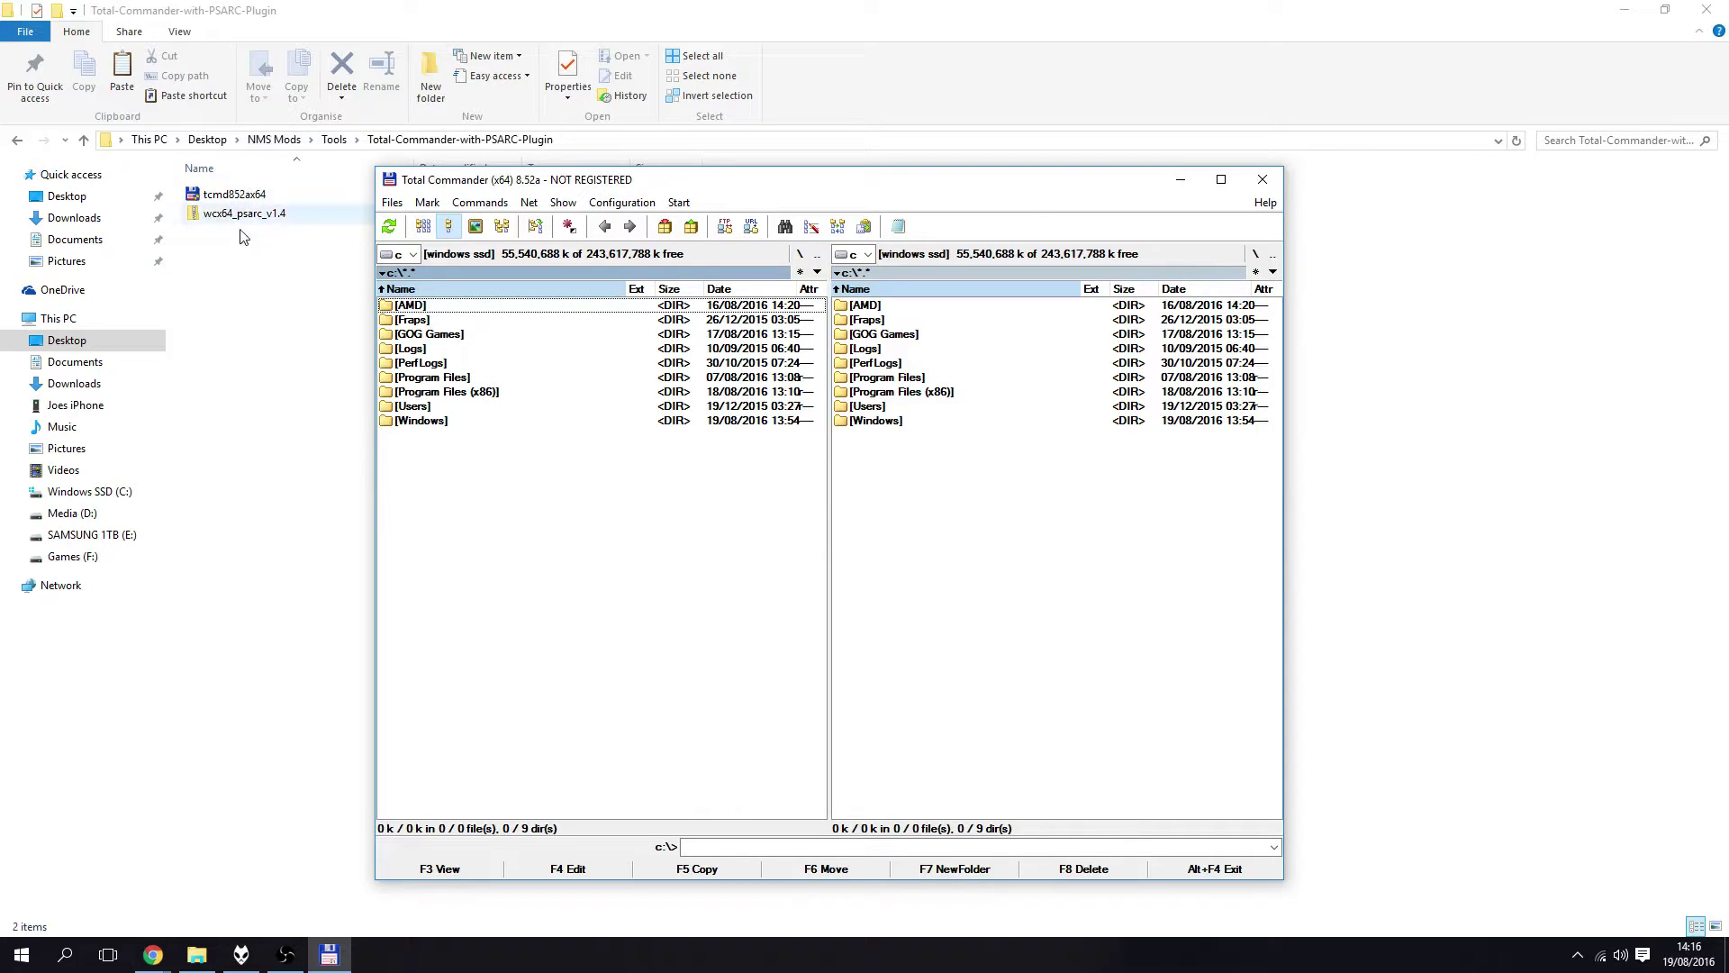
# Browse Users > home > Desktop > NMS Mods > Tools > Total-Commander-with-PSARC-Plugin.
pyautogui.doubleClick(393, 408)
pyautogui.doubleClick(402, 338)
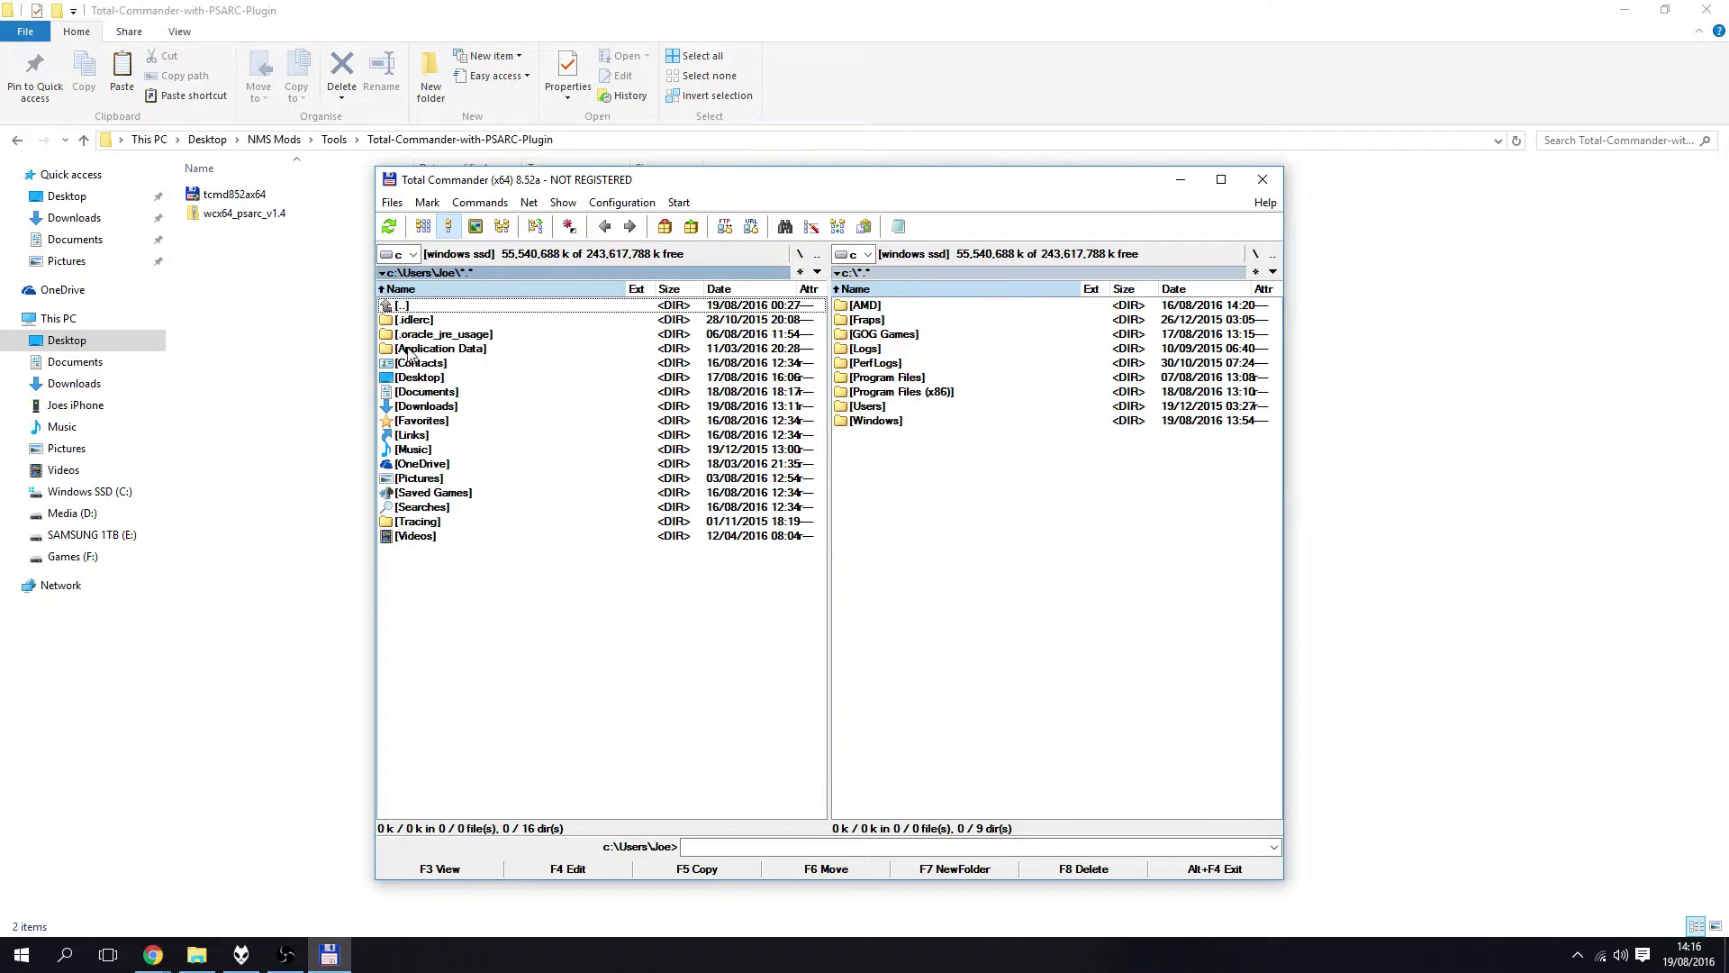
pyautogui.doubleClick(416, 376)
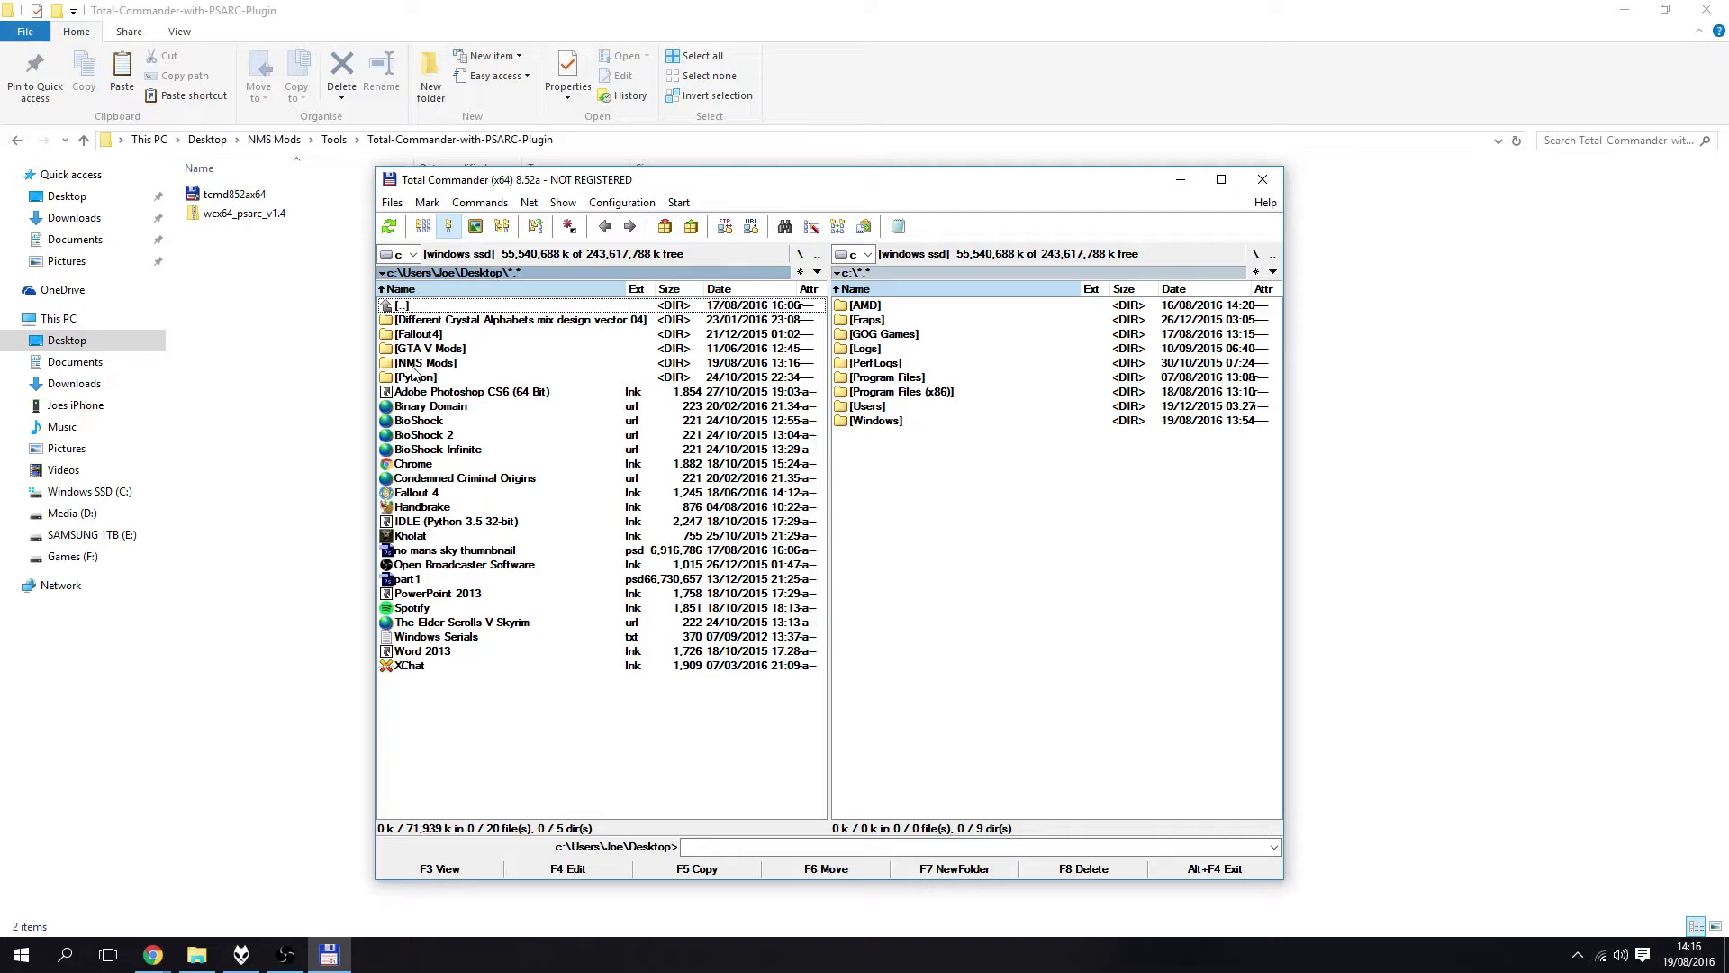
pyautogui.doubleClick(419, 363)
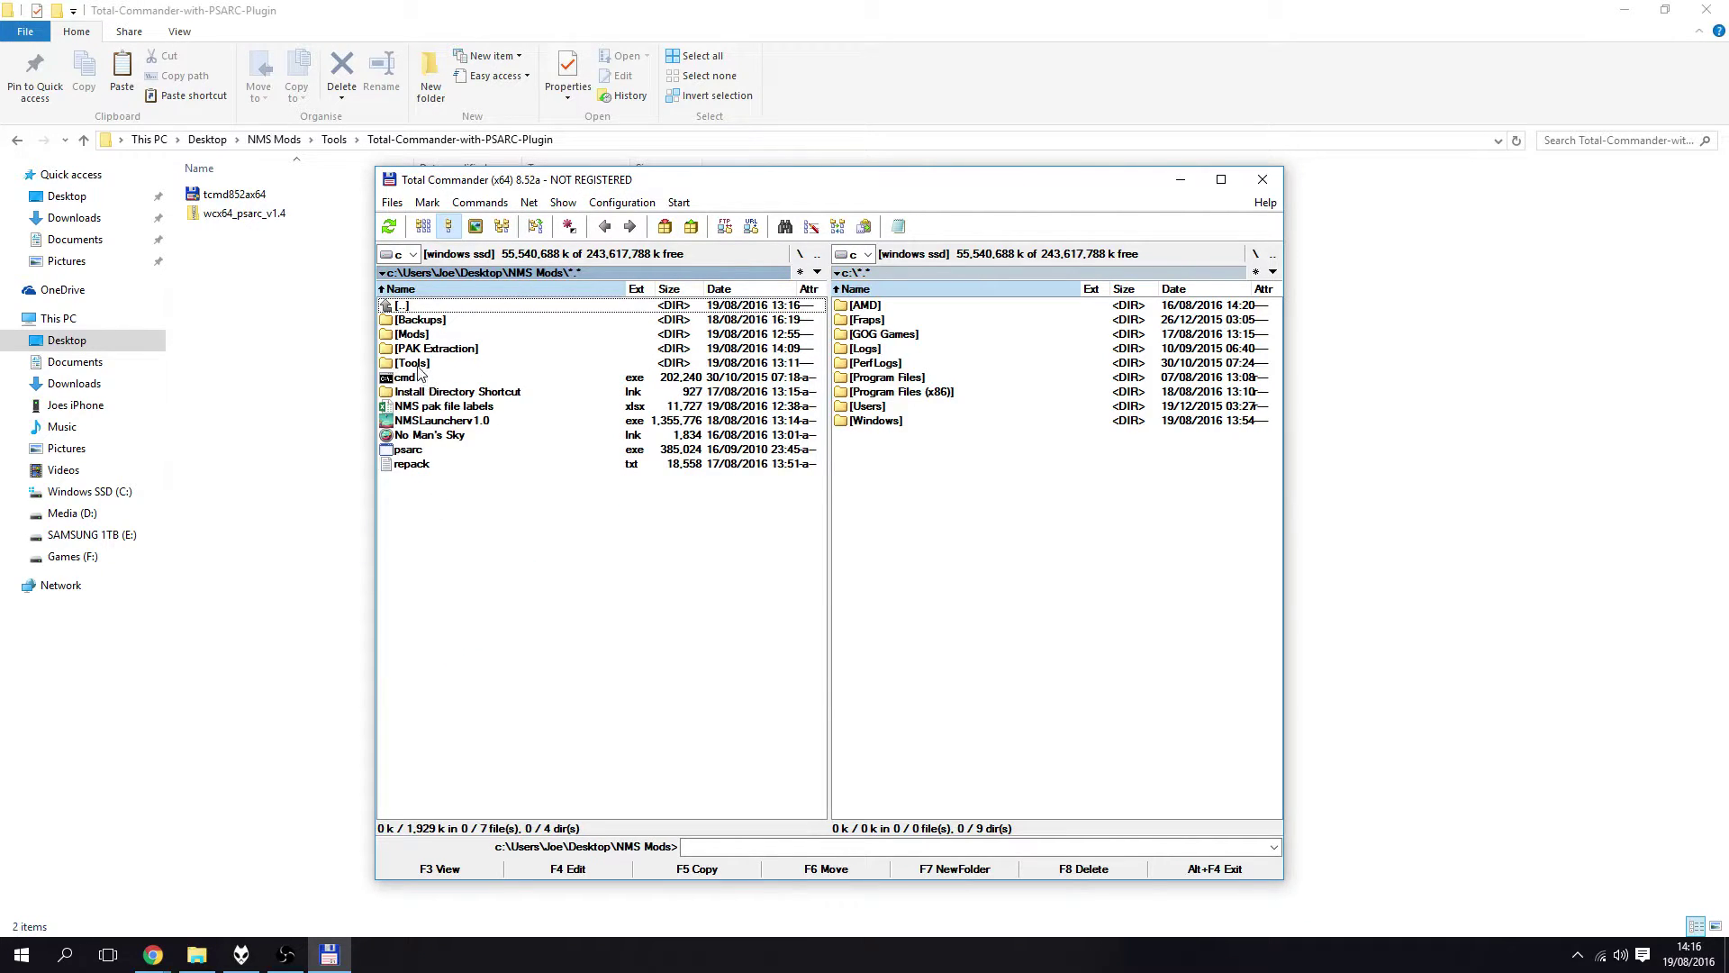
pyautogui.doubleClick(417, 366)
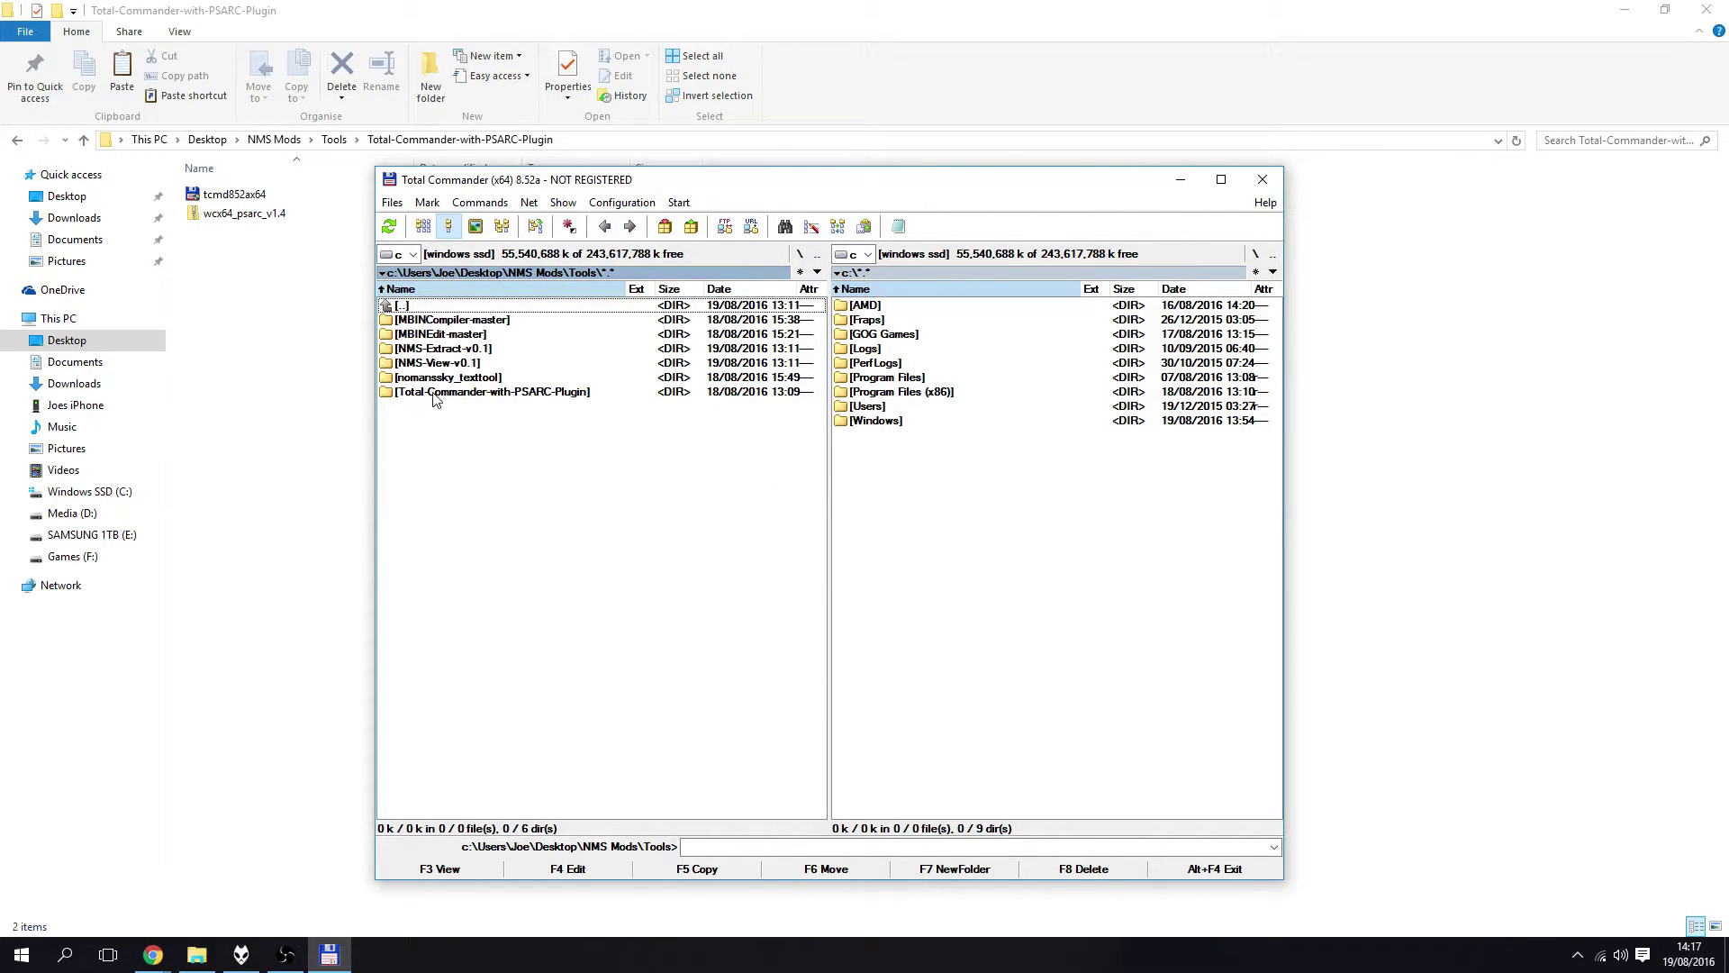
pyautogui.doubleClick(542, 393)
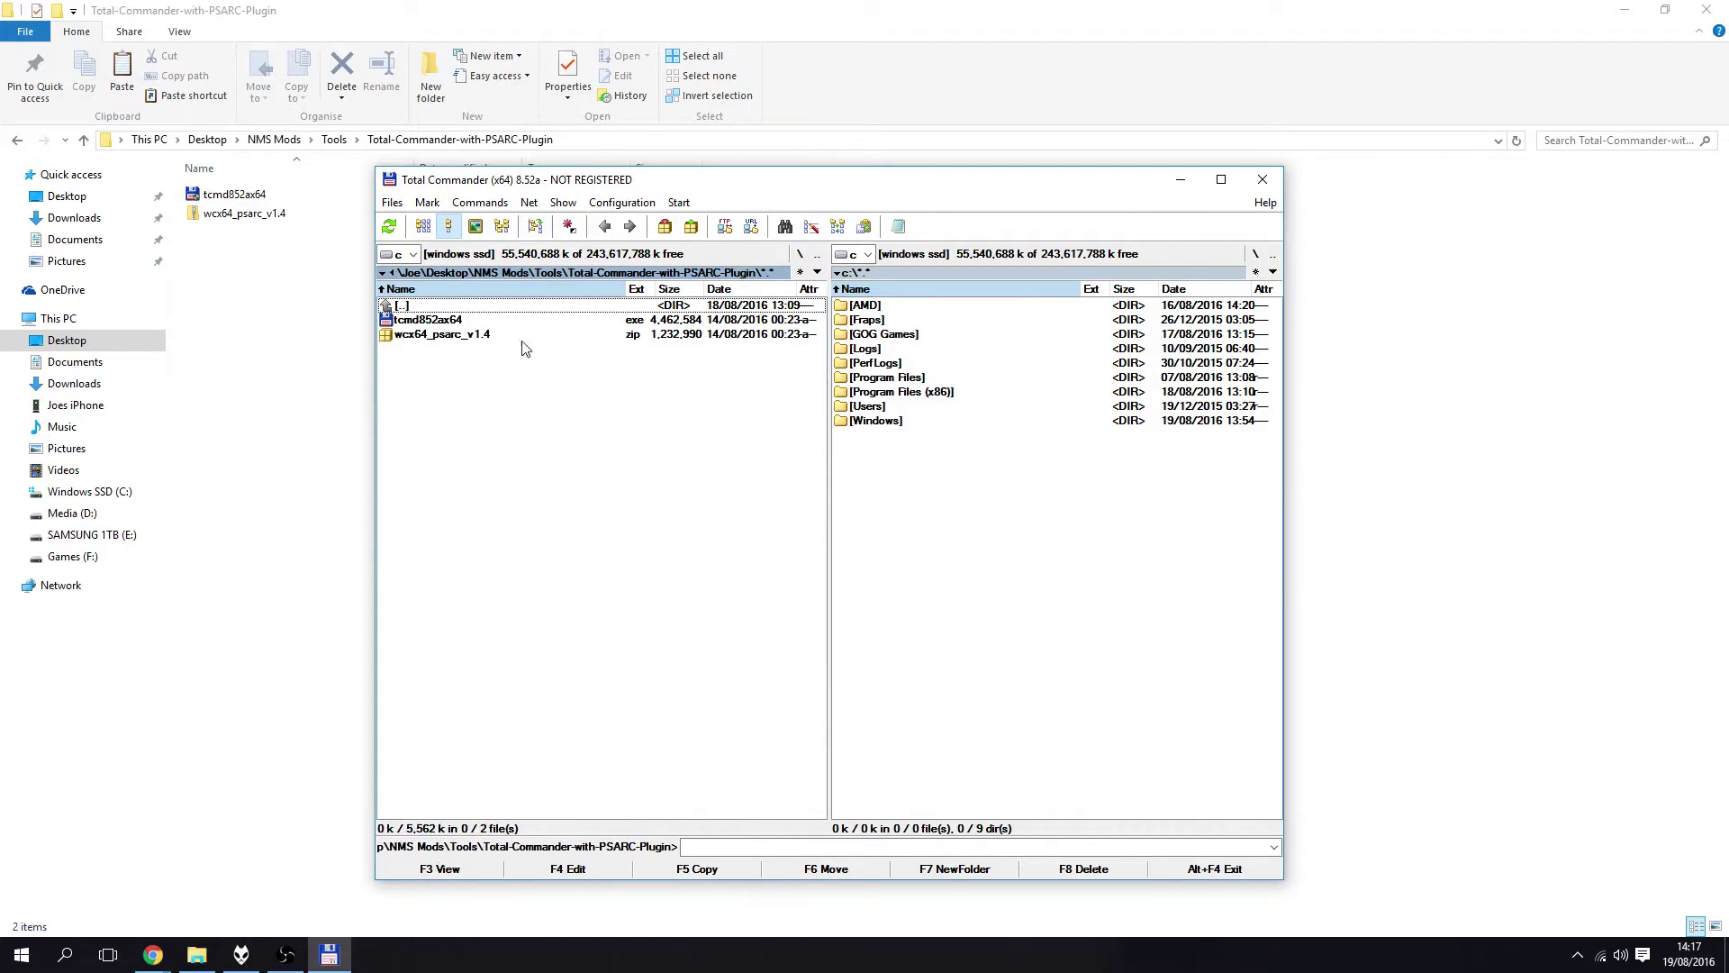
# Install psarc.wcx64 from the wcx64_psarc_v1.4 zip, overwriting all files and accepting the psarc association.
pyautogui.click(449, 336)
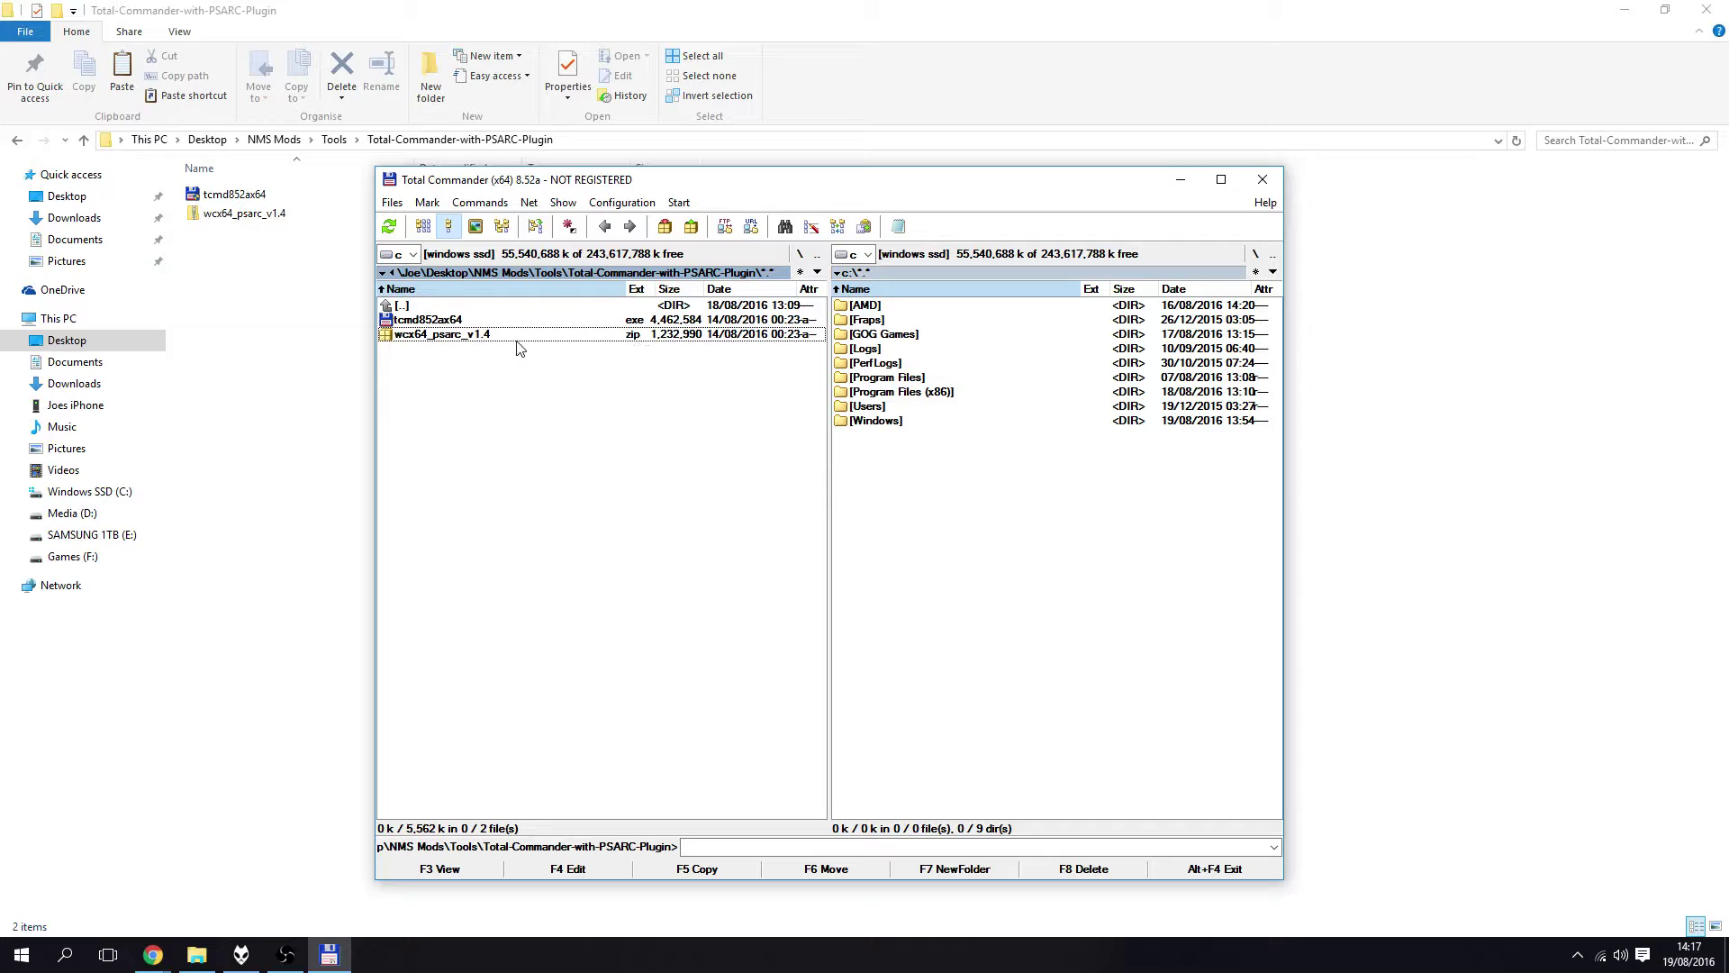
pyautogui.doubleClick(449, 336)
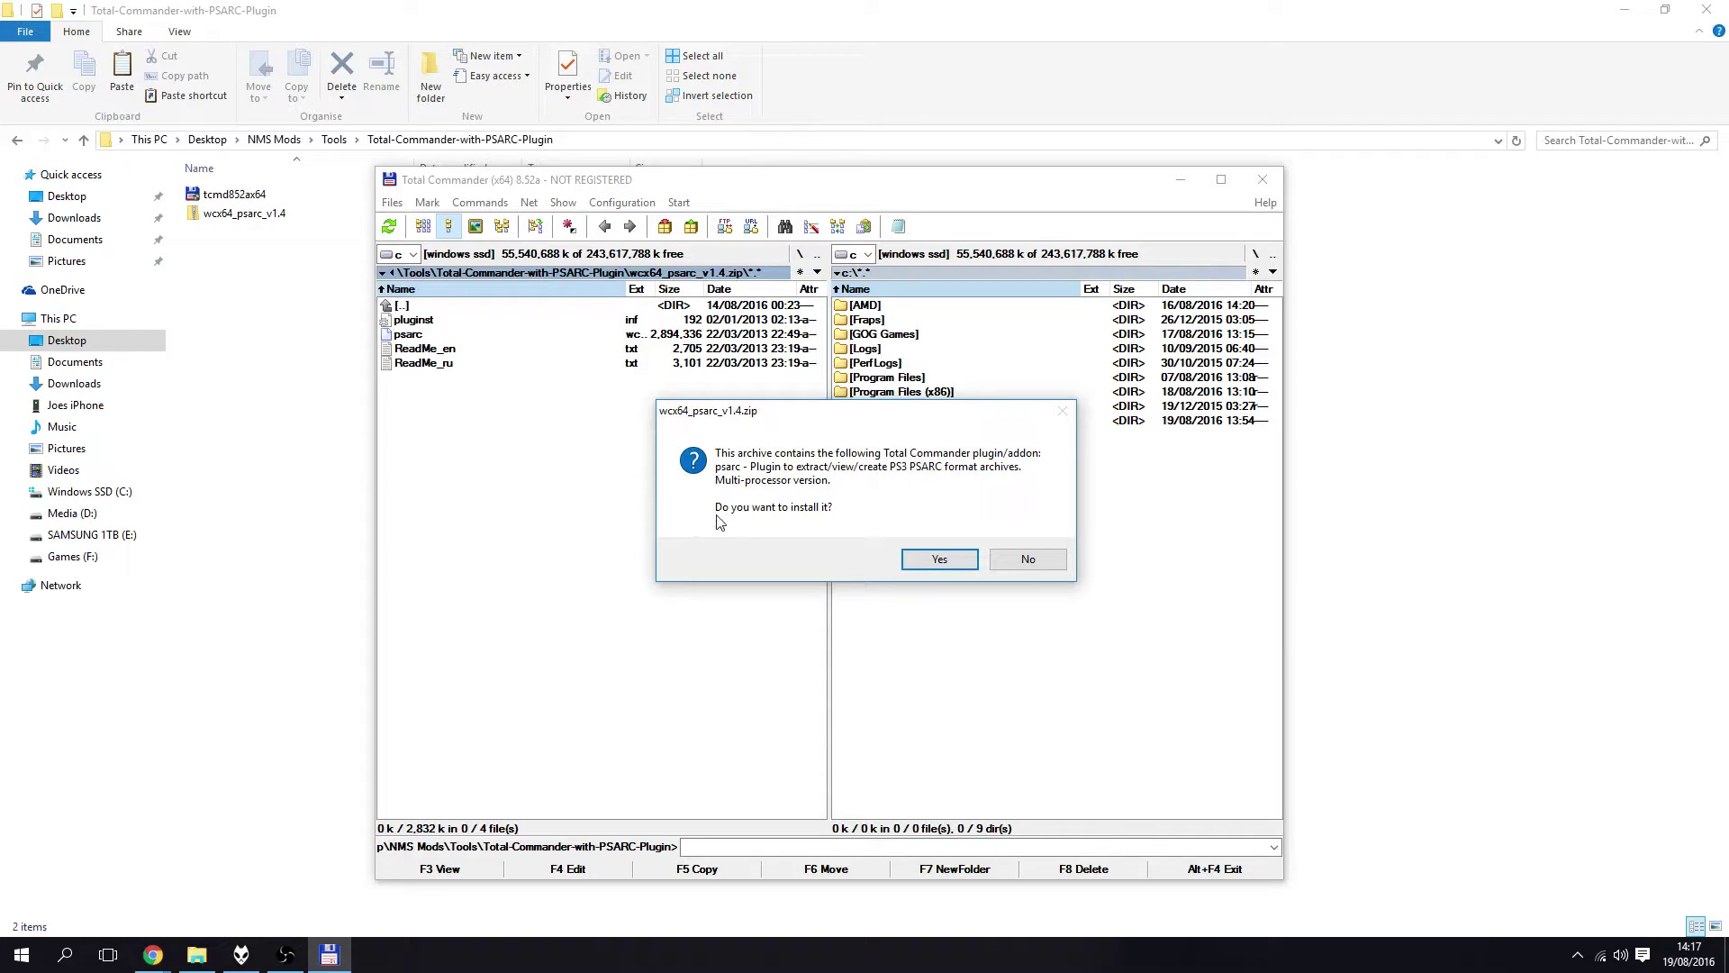
pyautogui.click(937, 559)
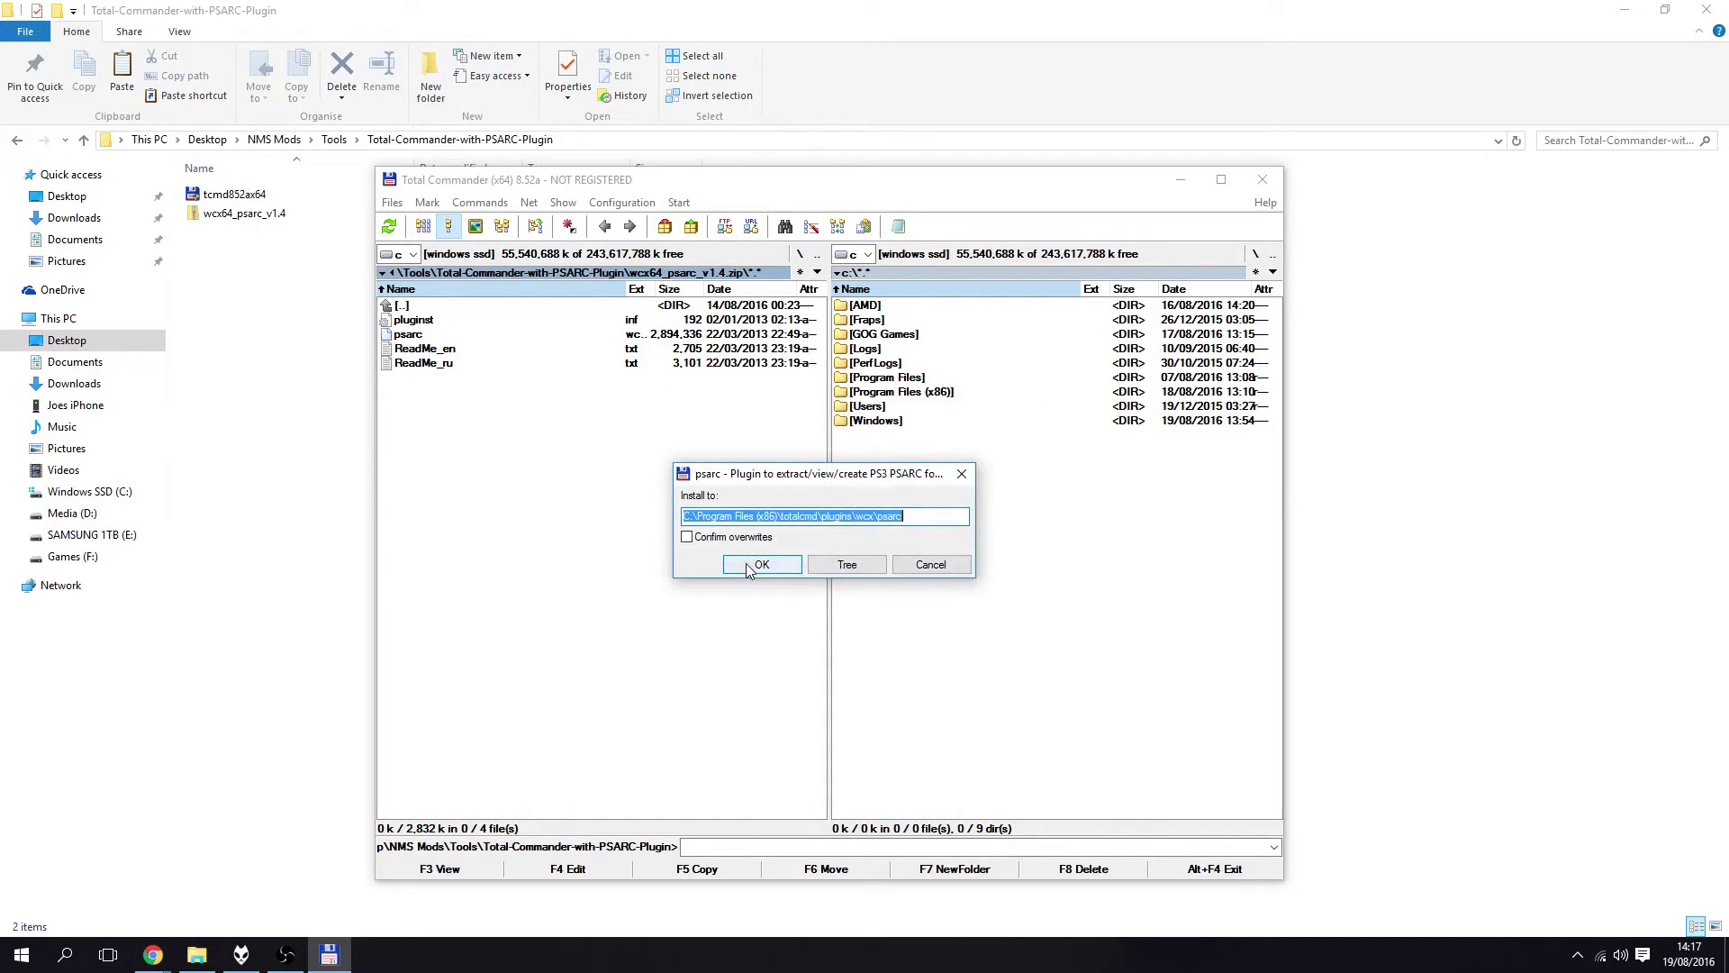
pyautogui.click(717, 538)
pyautogui.click(763, 566)
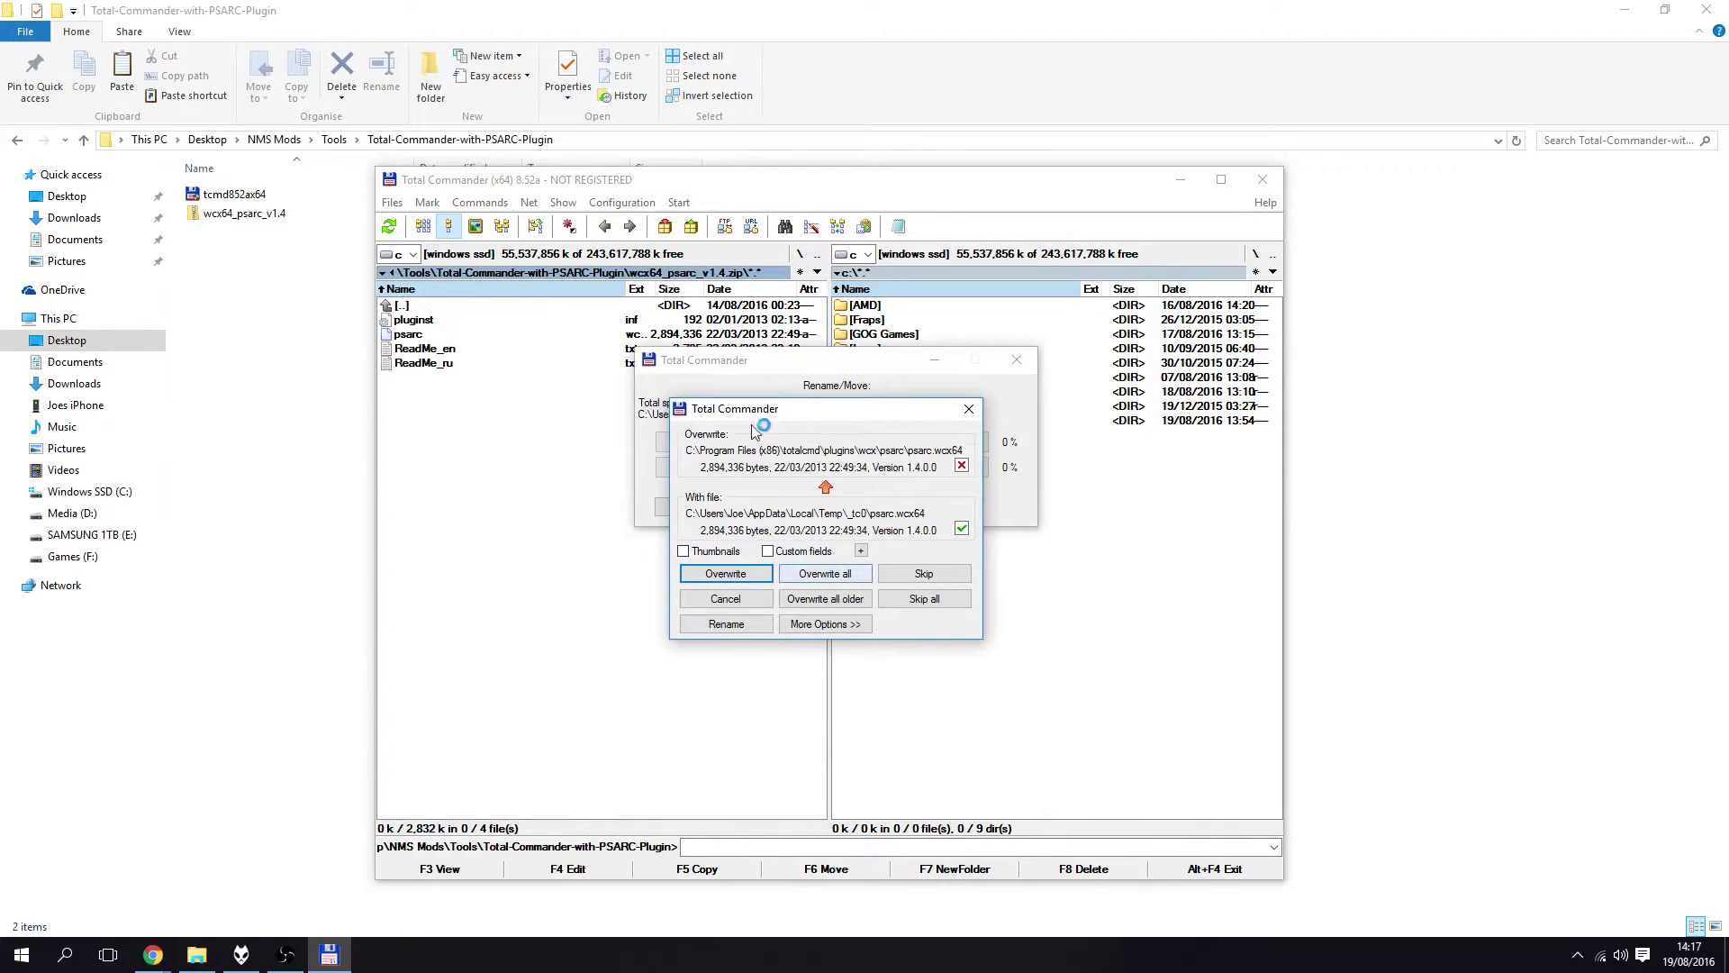
pyautogui.click(807, 577)
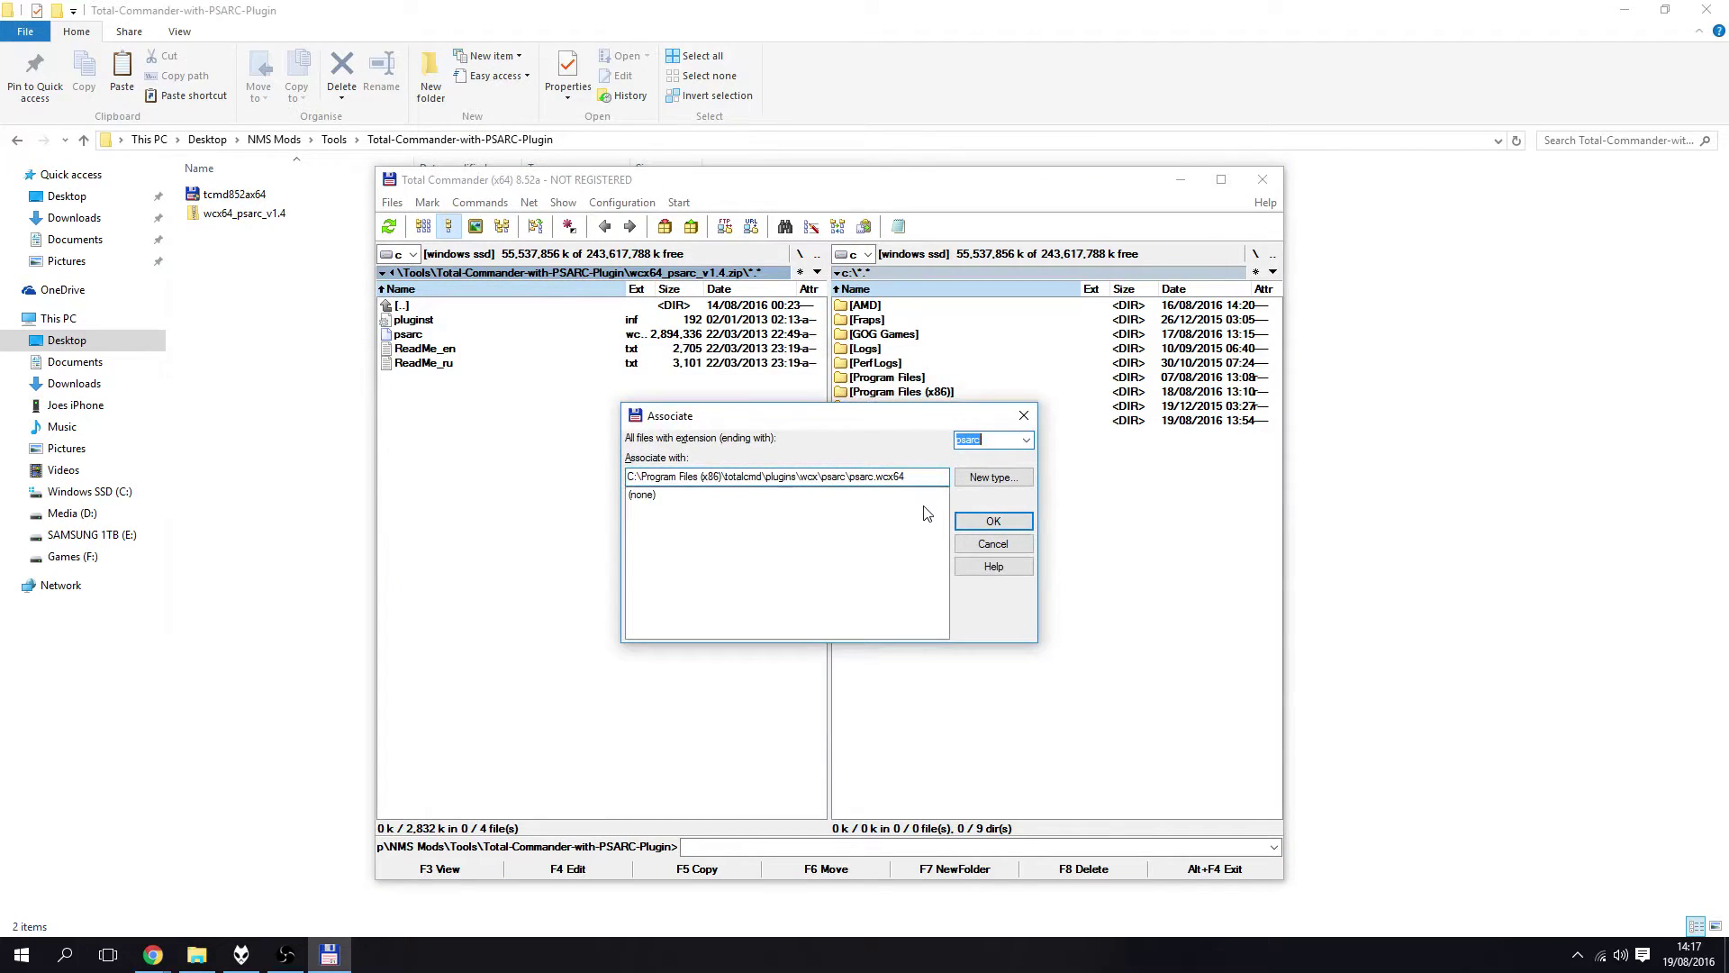
pyautogui.click(980, 523)
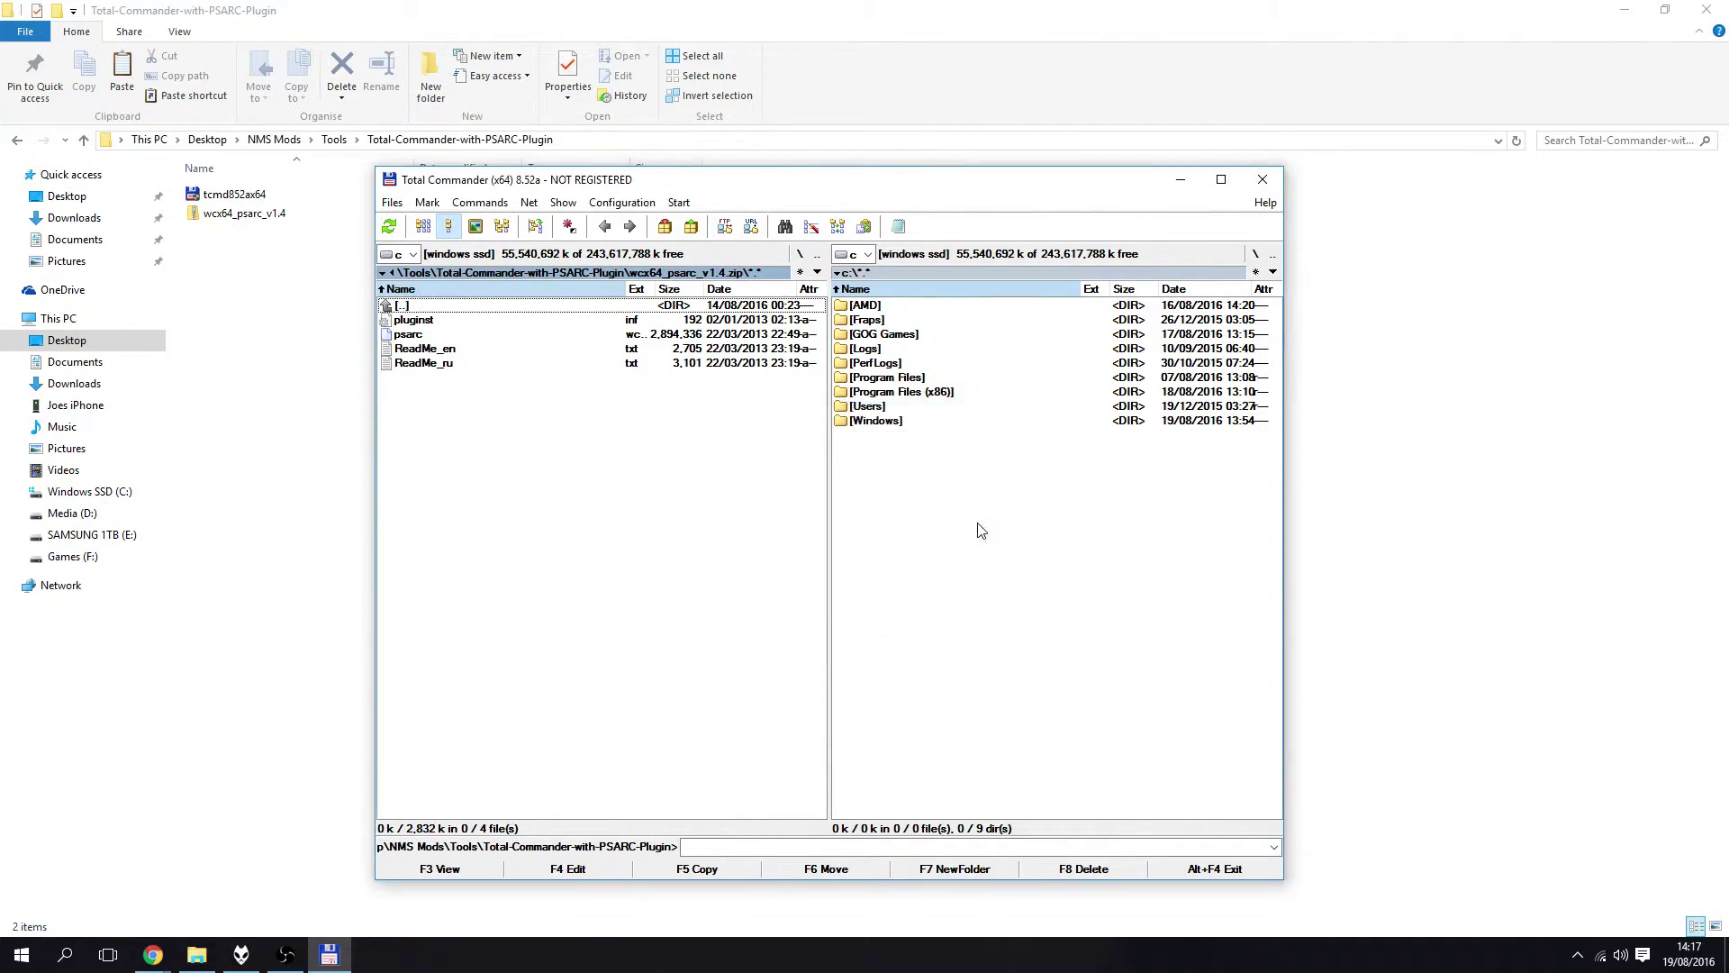
# Go up to the NMS Mods folder and open PAK Extraction.
pyautogui.doubleClick(389, 306)
pyautogui.doubleClick(389, 306)
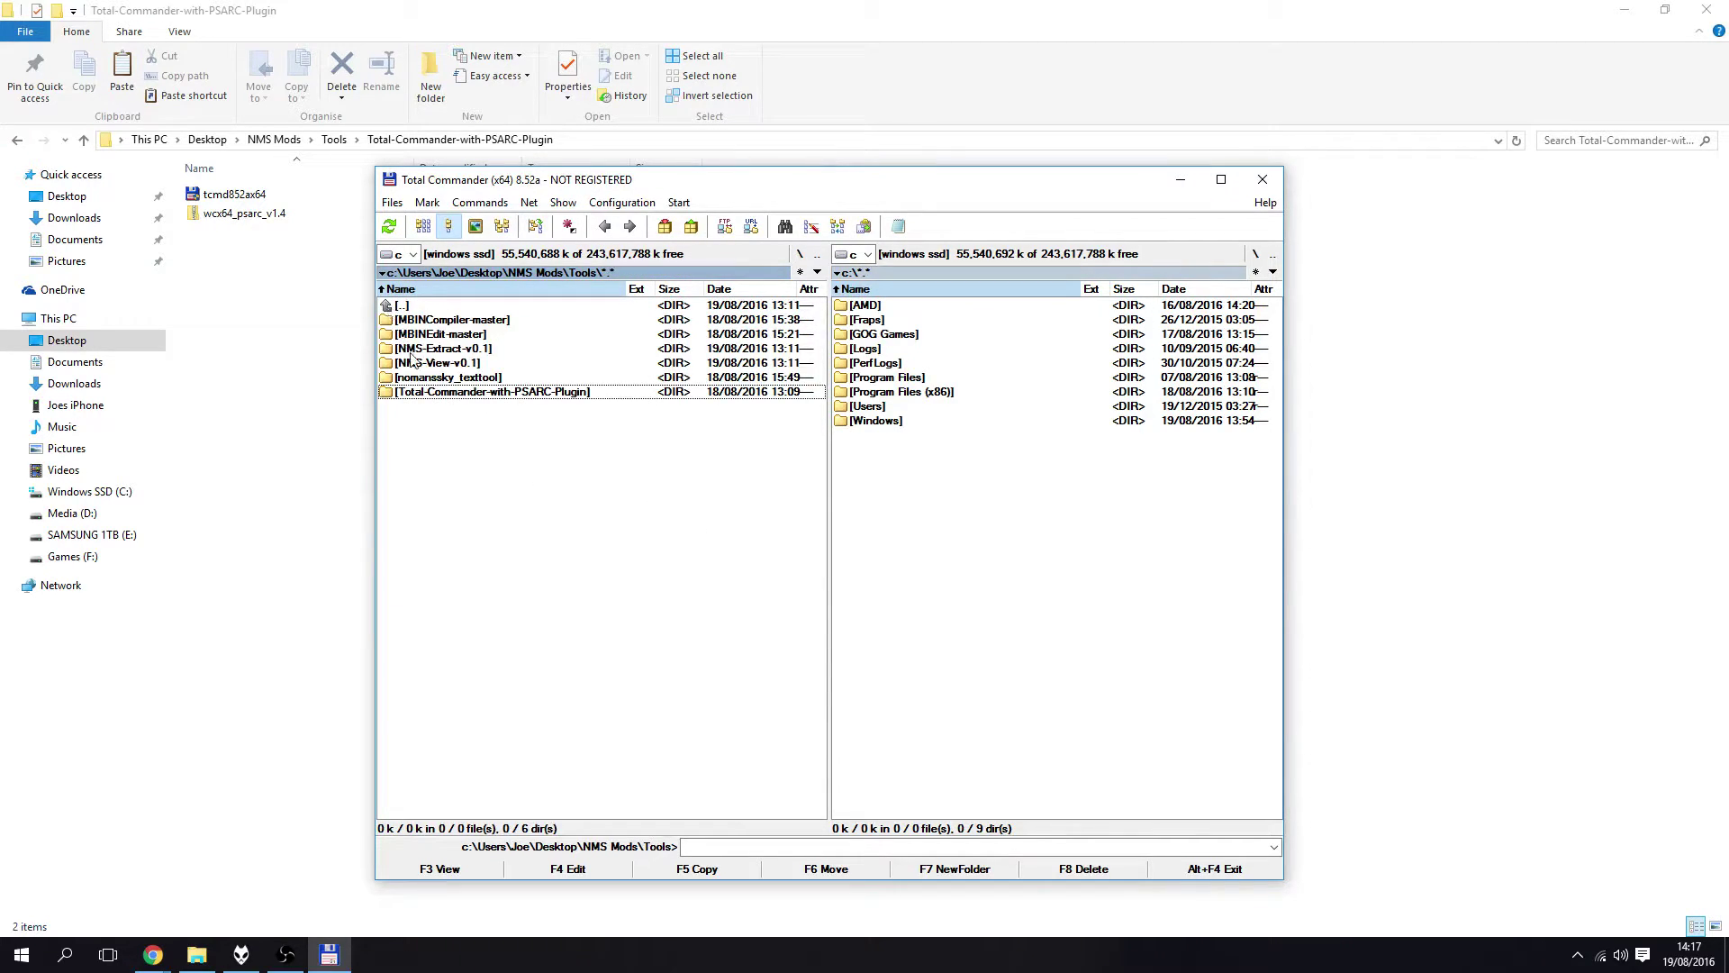
pyautogui.doubleClick(389, 306)
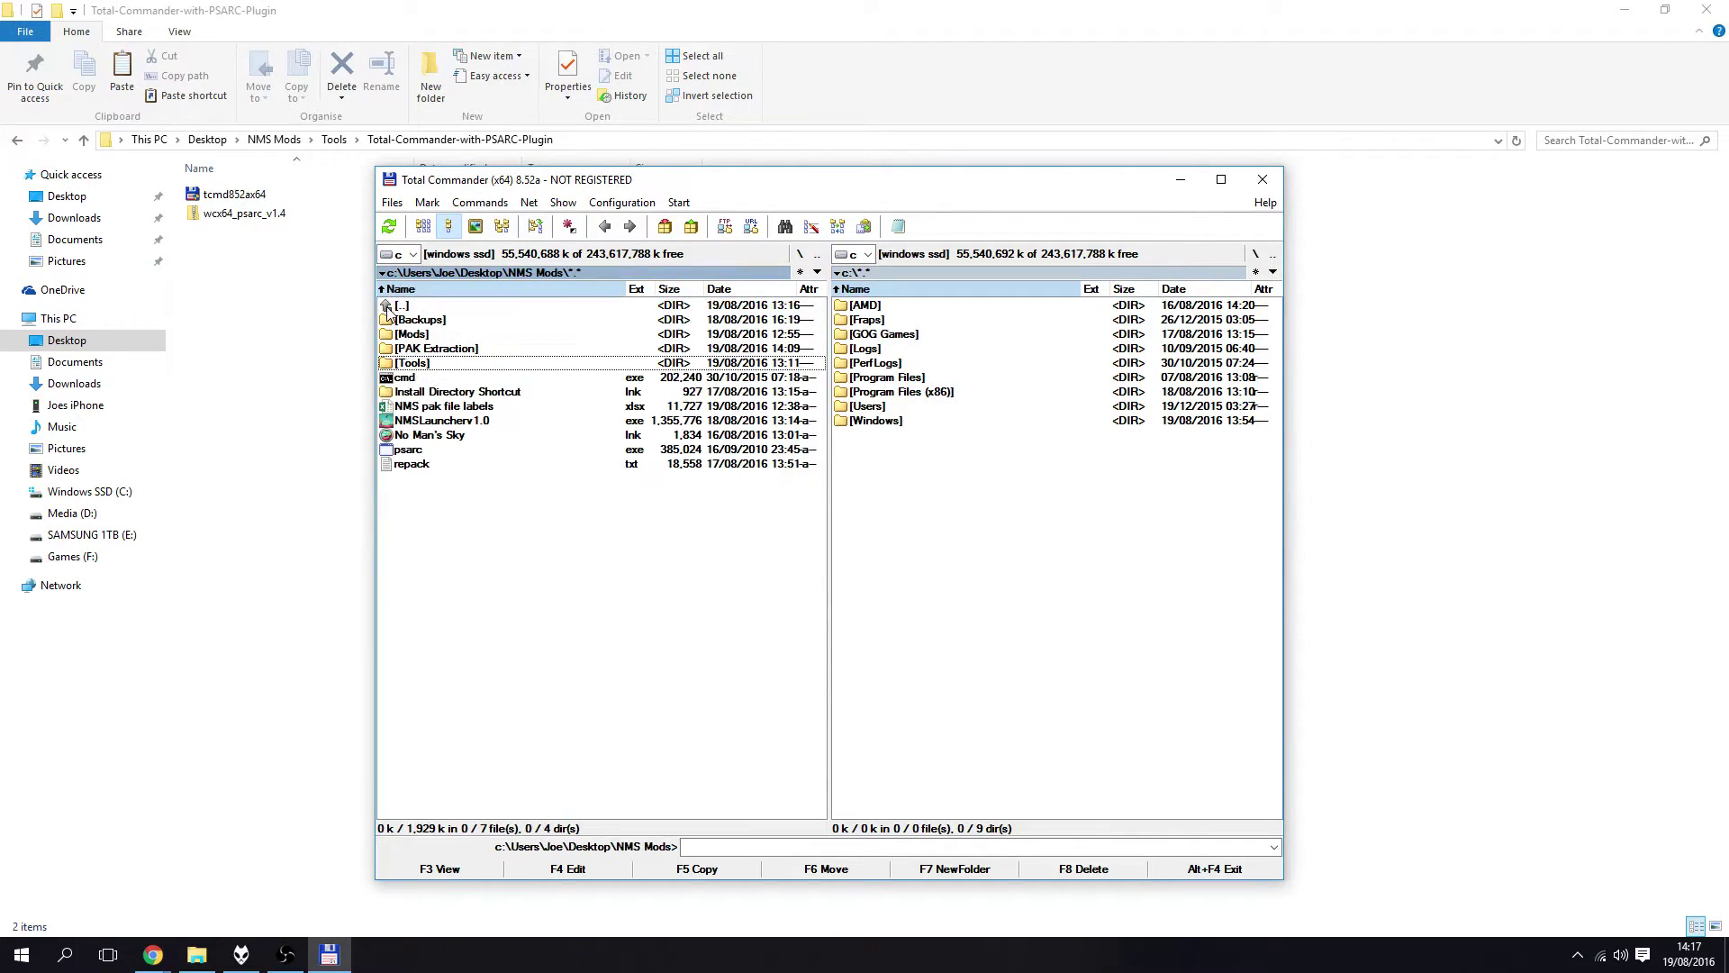
pyautogui.doubleClick(427, 348)
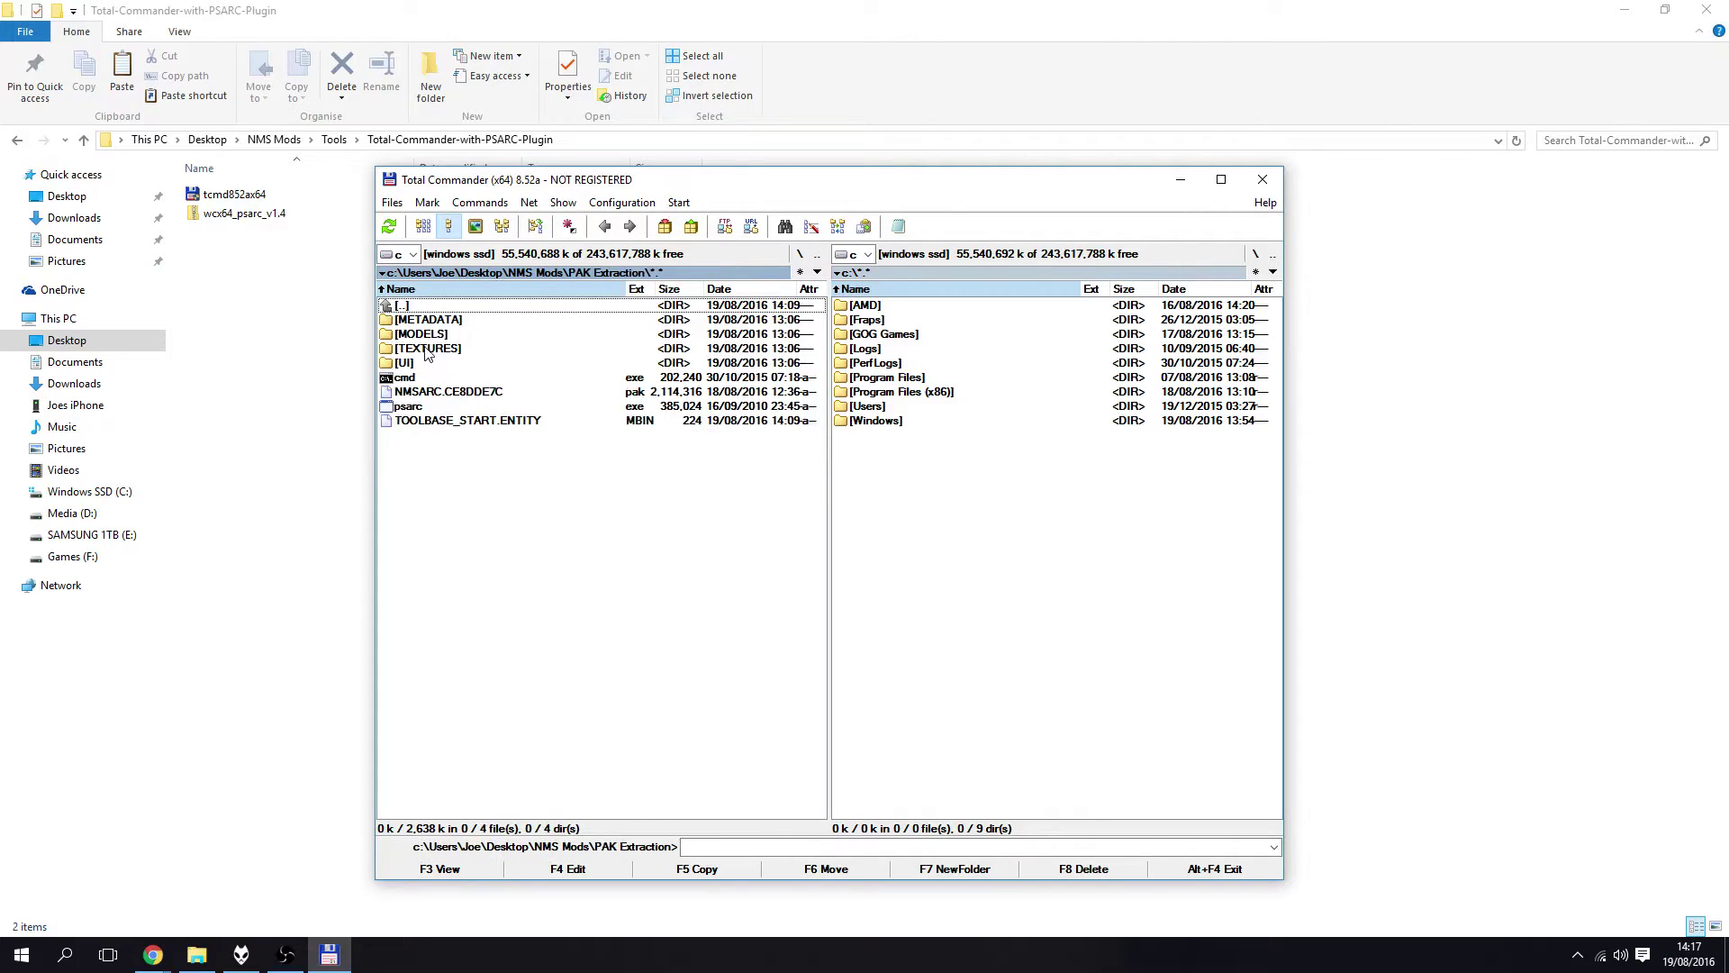
# Try opening NMSARC.CE8DDE7C.pak, dismiss the Windows prompt, and open Configuration > Options.
pyautogui.click(468, 393)
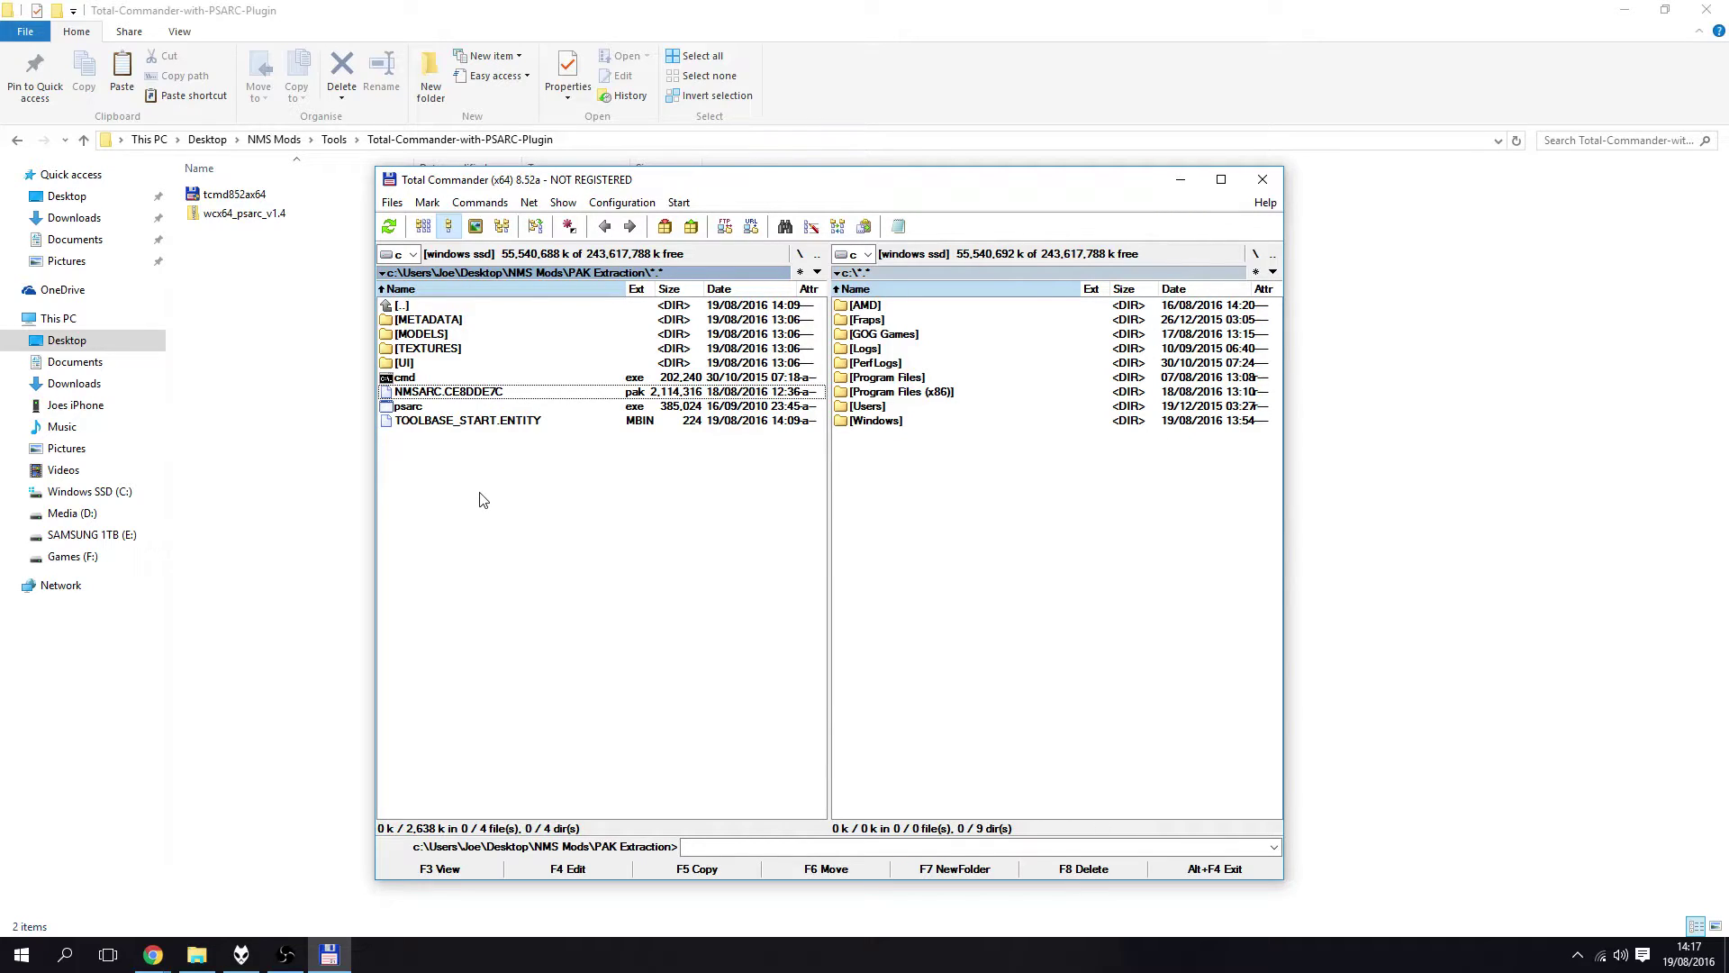
pyautogui.doubleClick(468, 398)
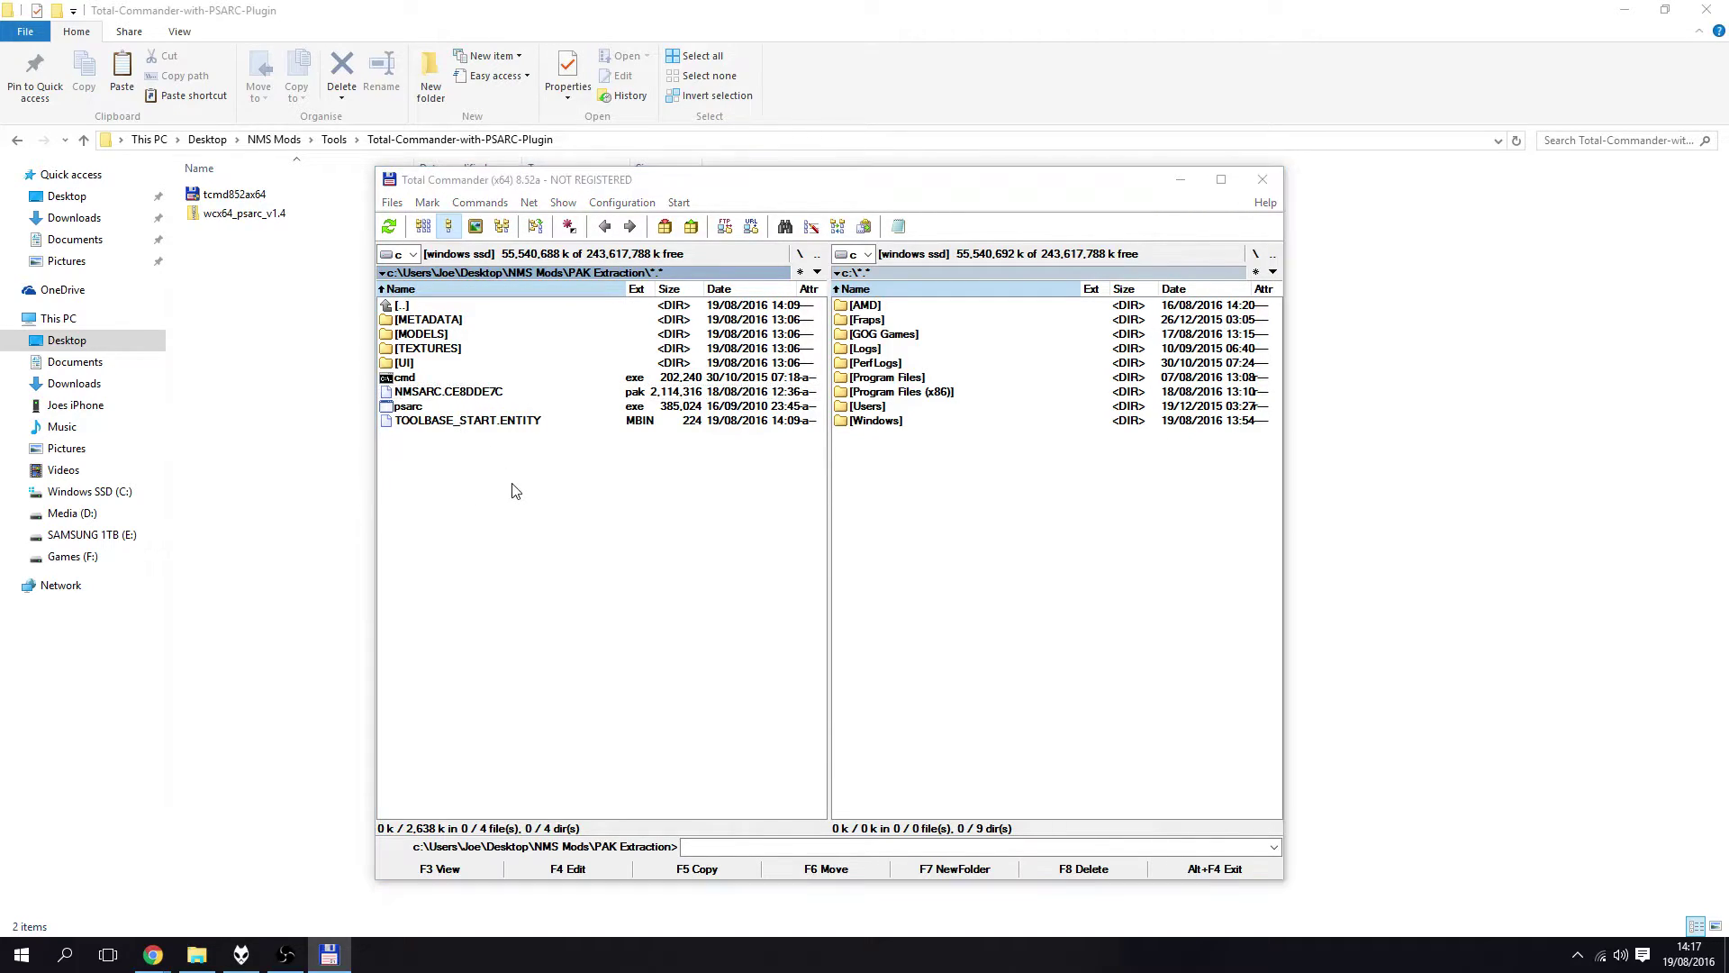
pyautogui.click(560, 570)
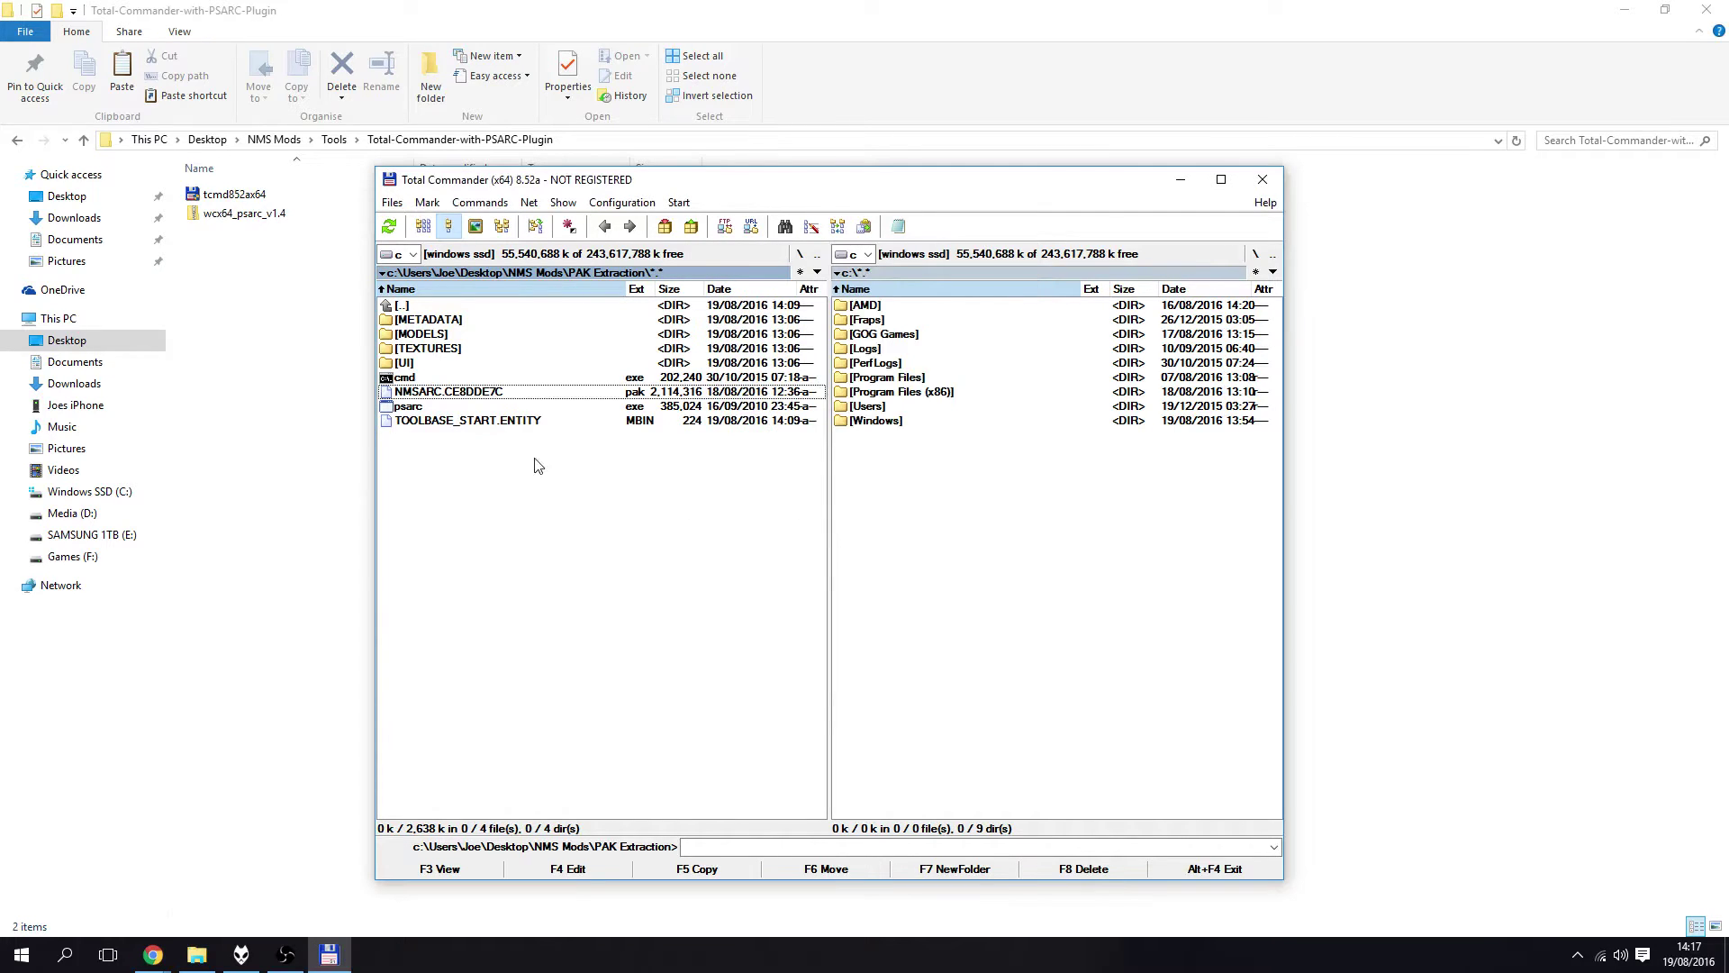
pyautogui.click(621, 202)
pyautogui.click(628, 229)
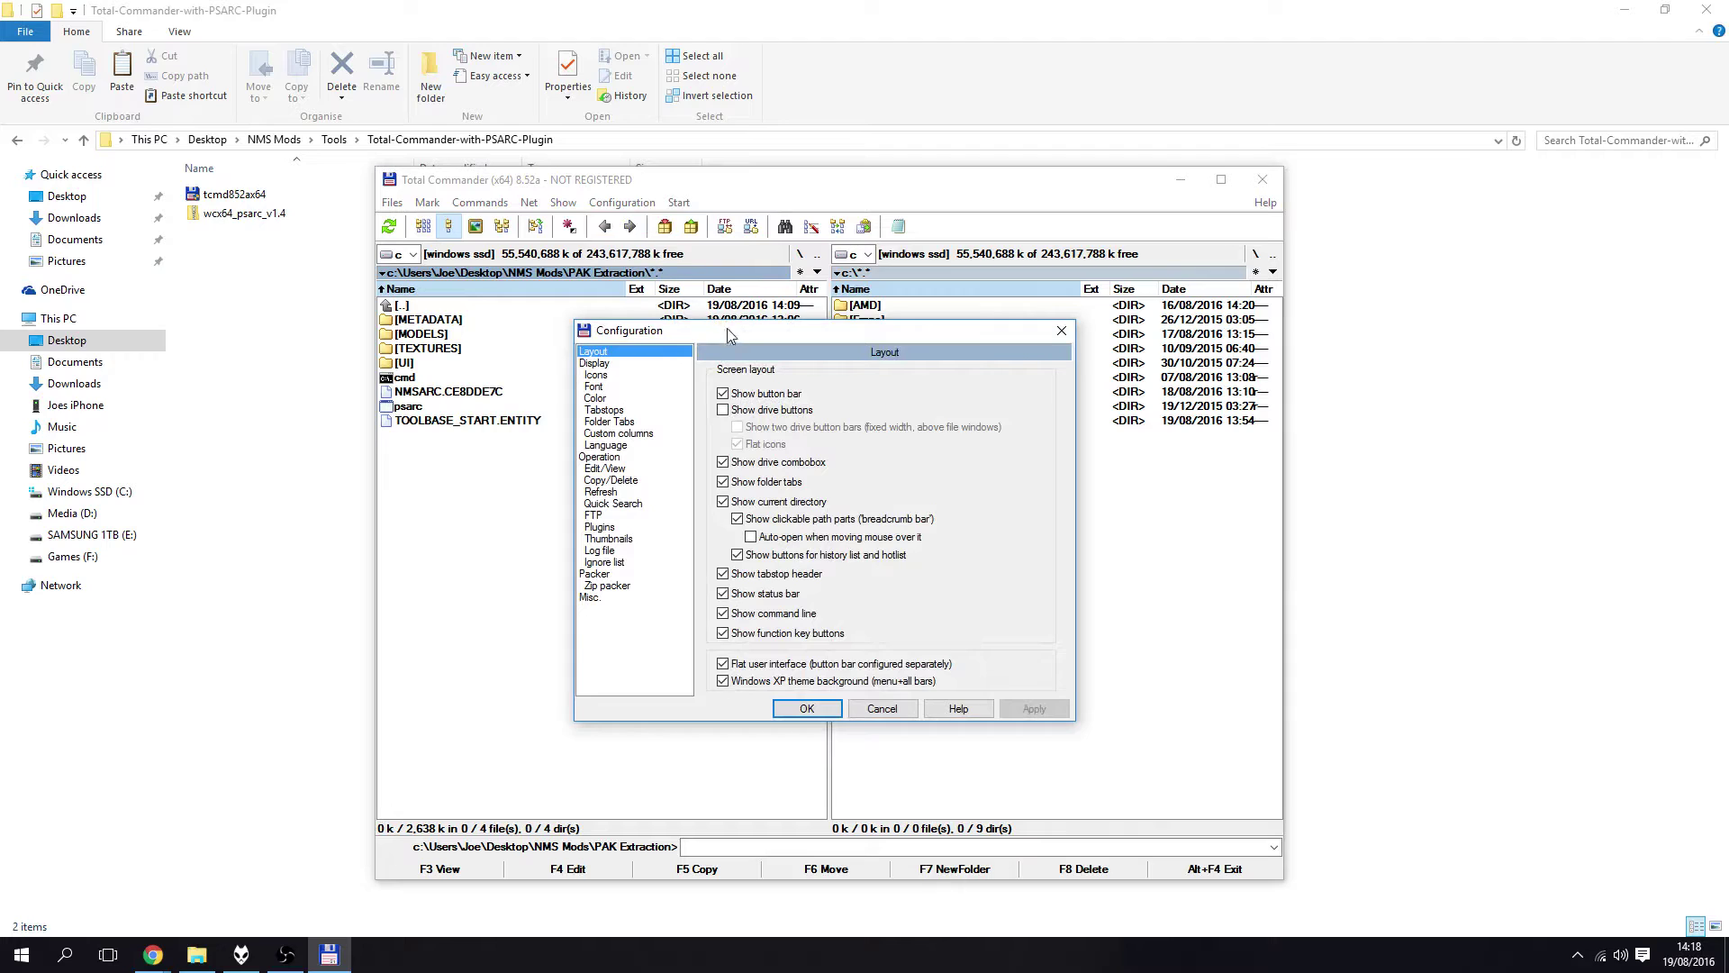
# On the Packer page, associate the pak extension with psarc.wcx64 and save the configuration.
pyautogui.click(582, 571)
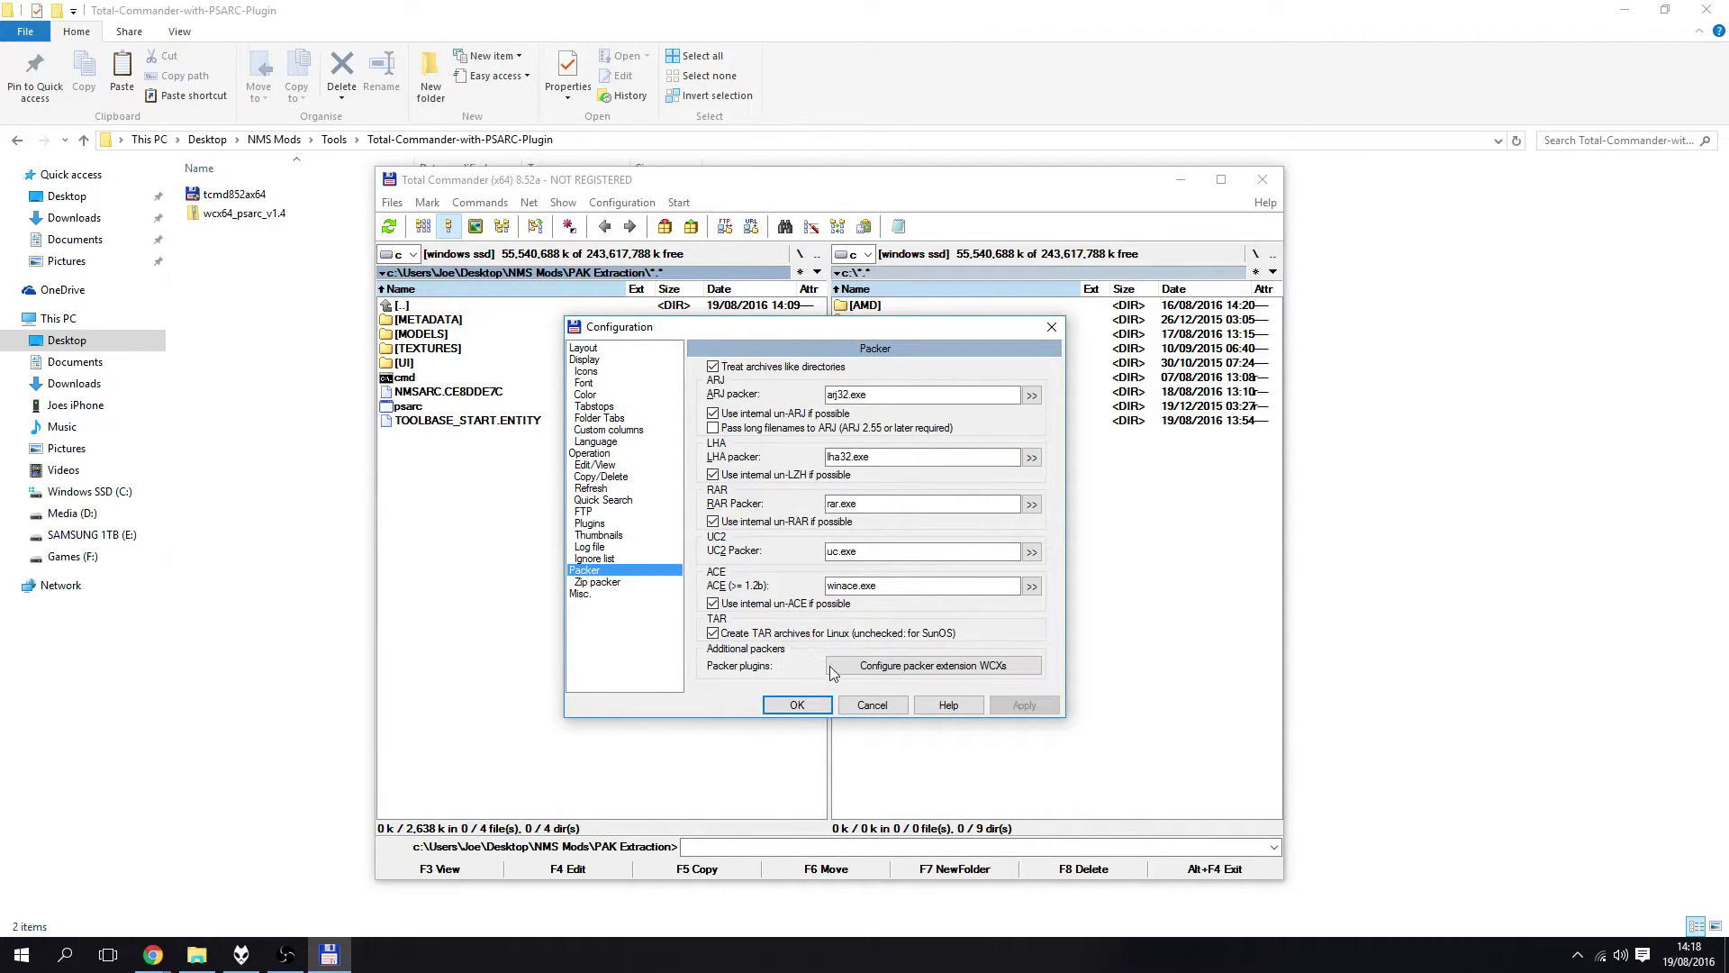
pyautogui.click(941, 673)
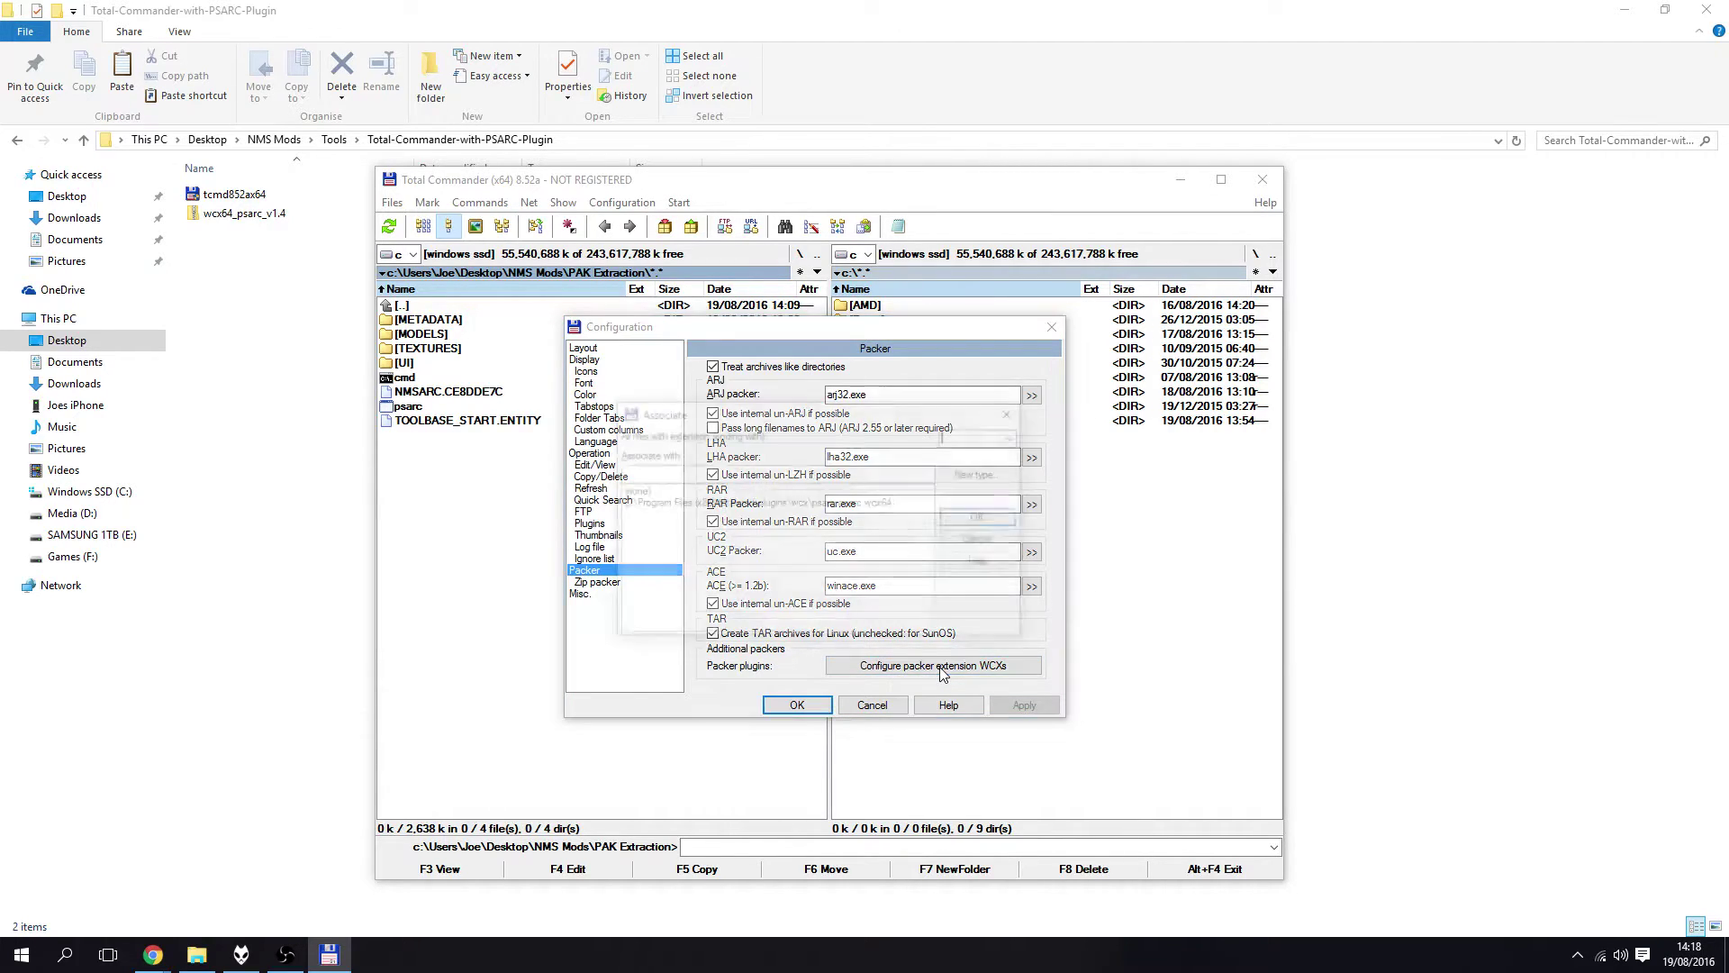
pyautogui.moveTo(801, 407); pyautogui.dragTo(813, 422)
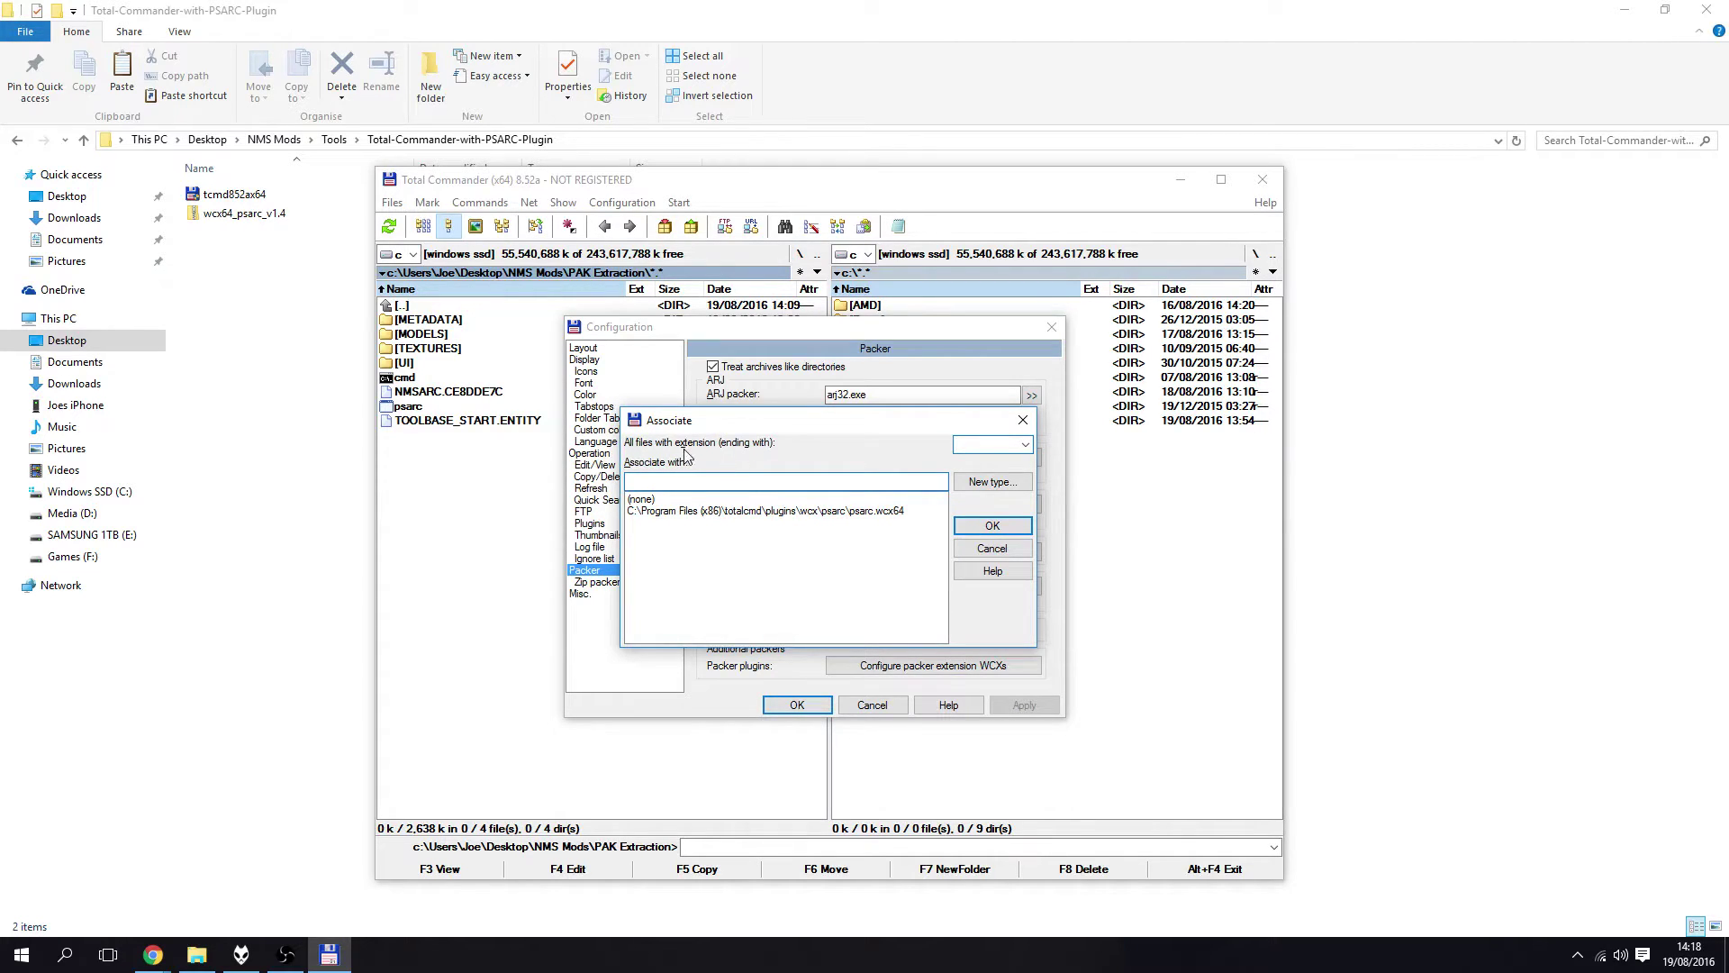
pyautogui.click(964, 446)
pyautogui.click(664, 512)
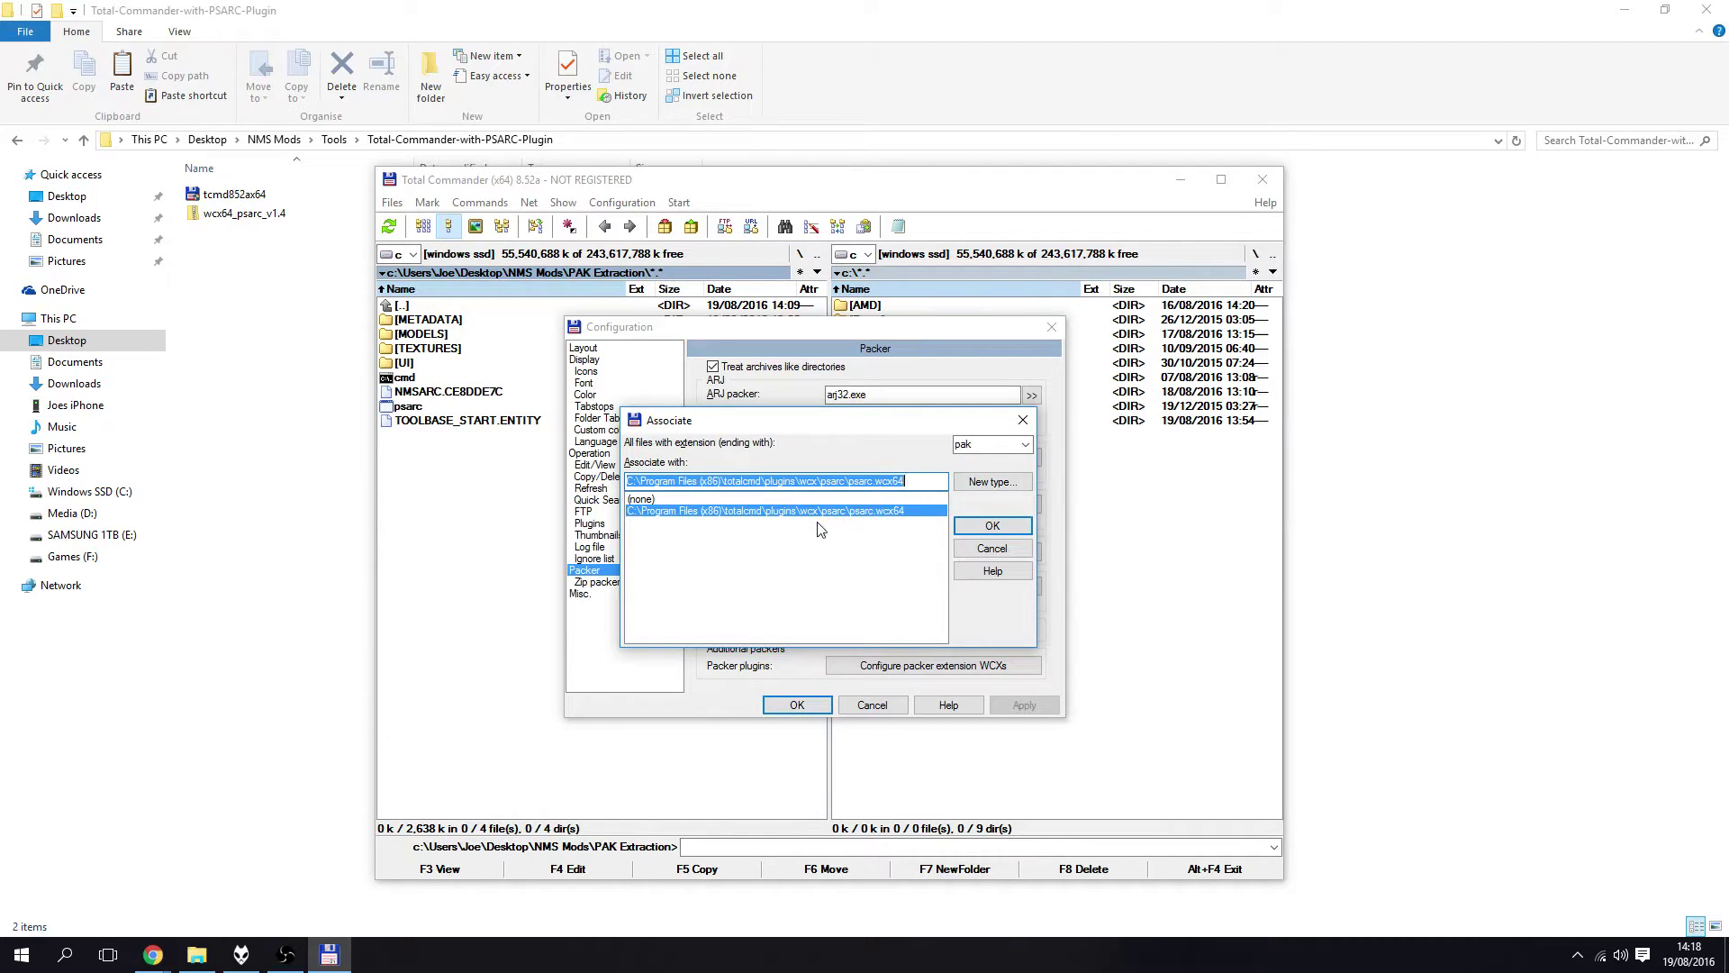
pyautogui.click(991, 526)
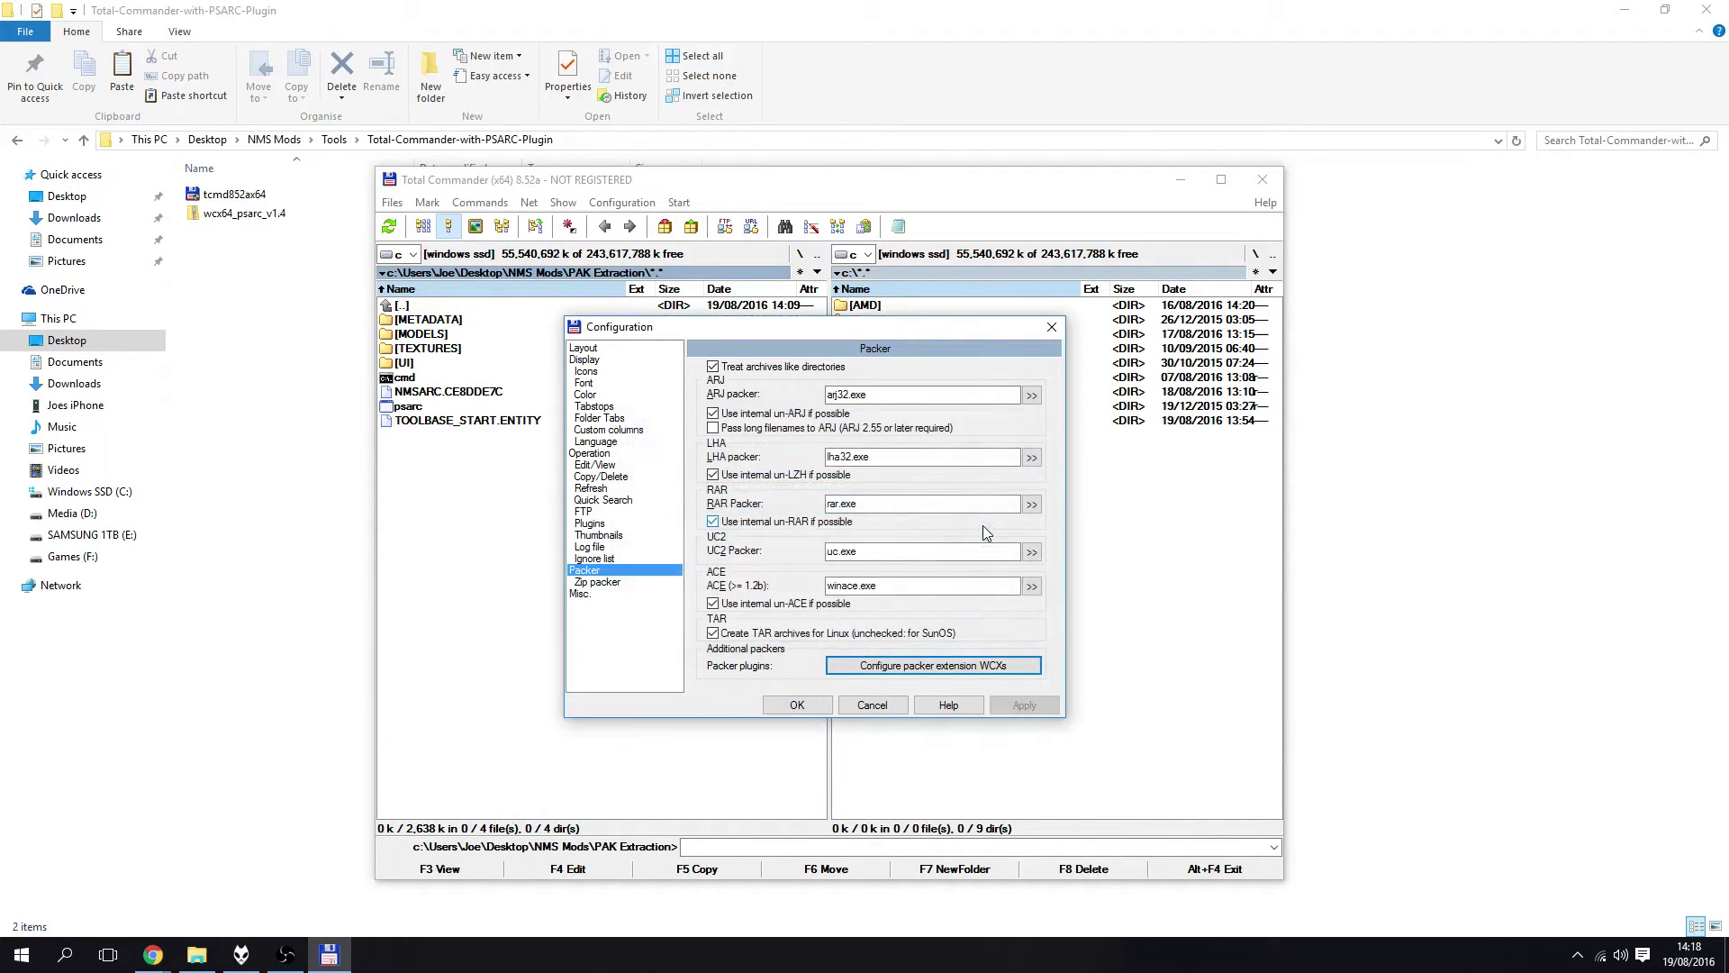
pyautogui.click(797, 704)
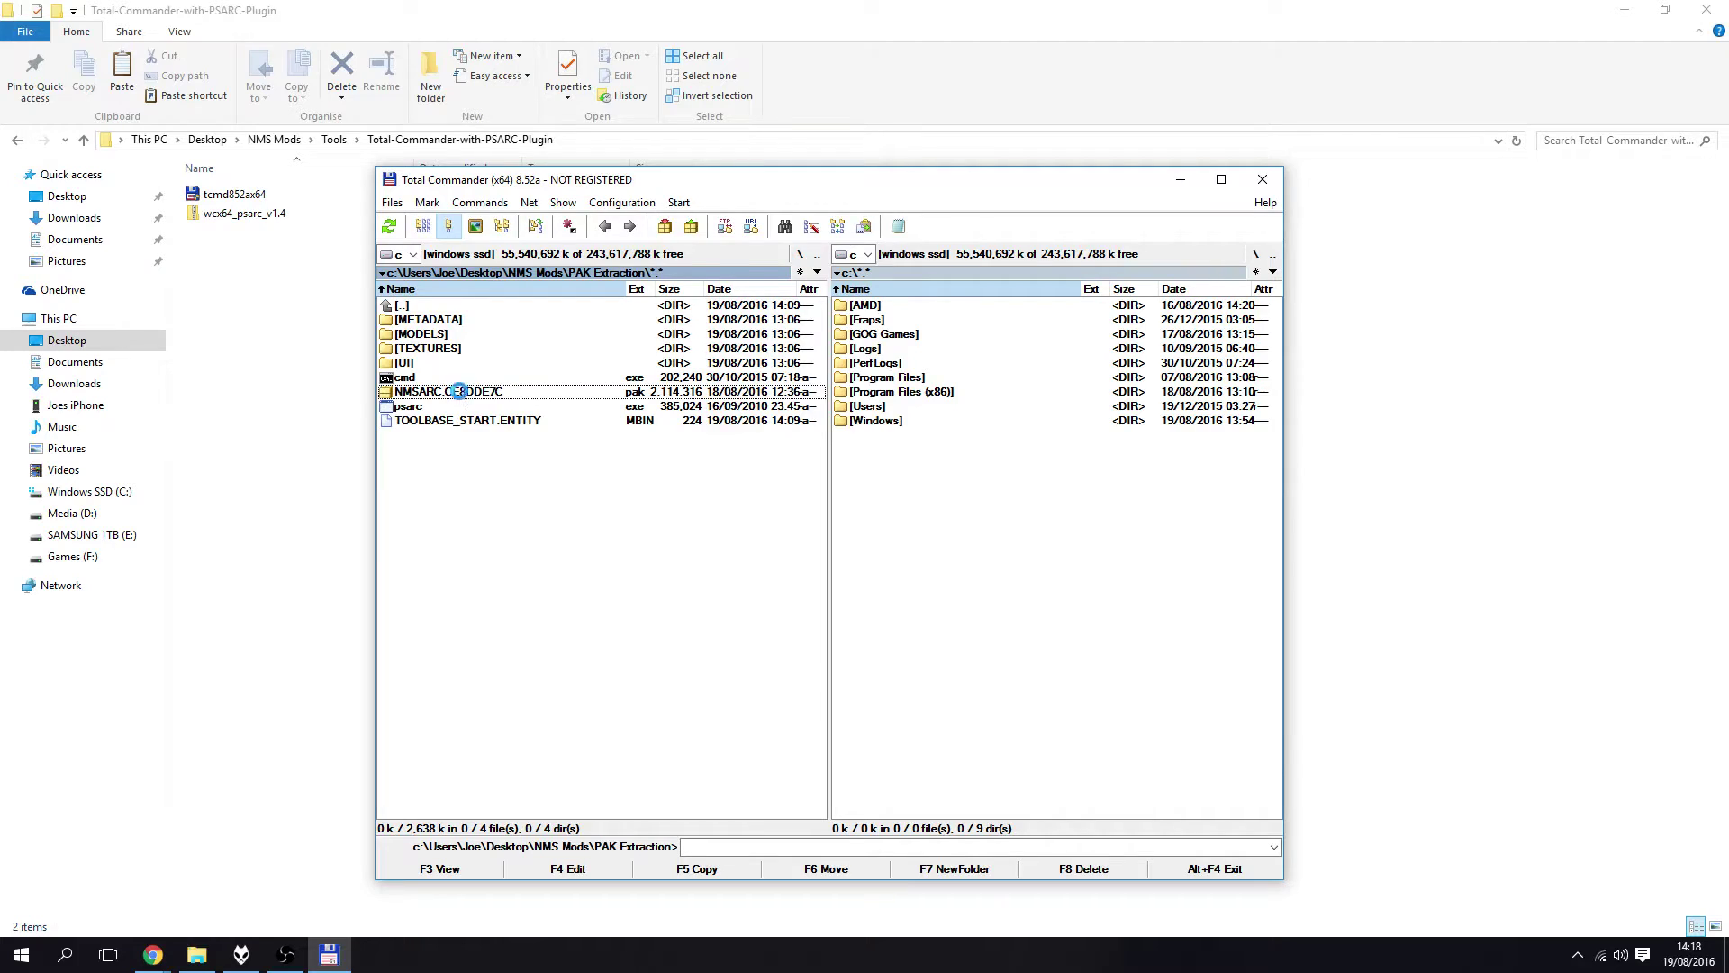
# Open NMSARC.CE8DDE7C.pak and explore METADATA > REALITY > TABLES, then return to the top.
pyautogui.doubleClick(460, 393)
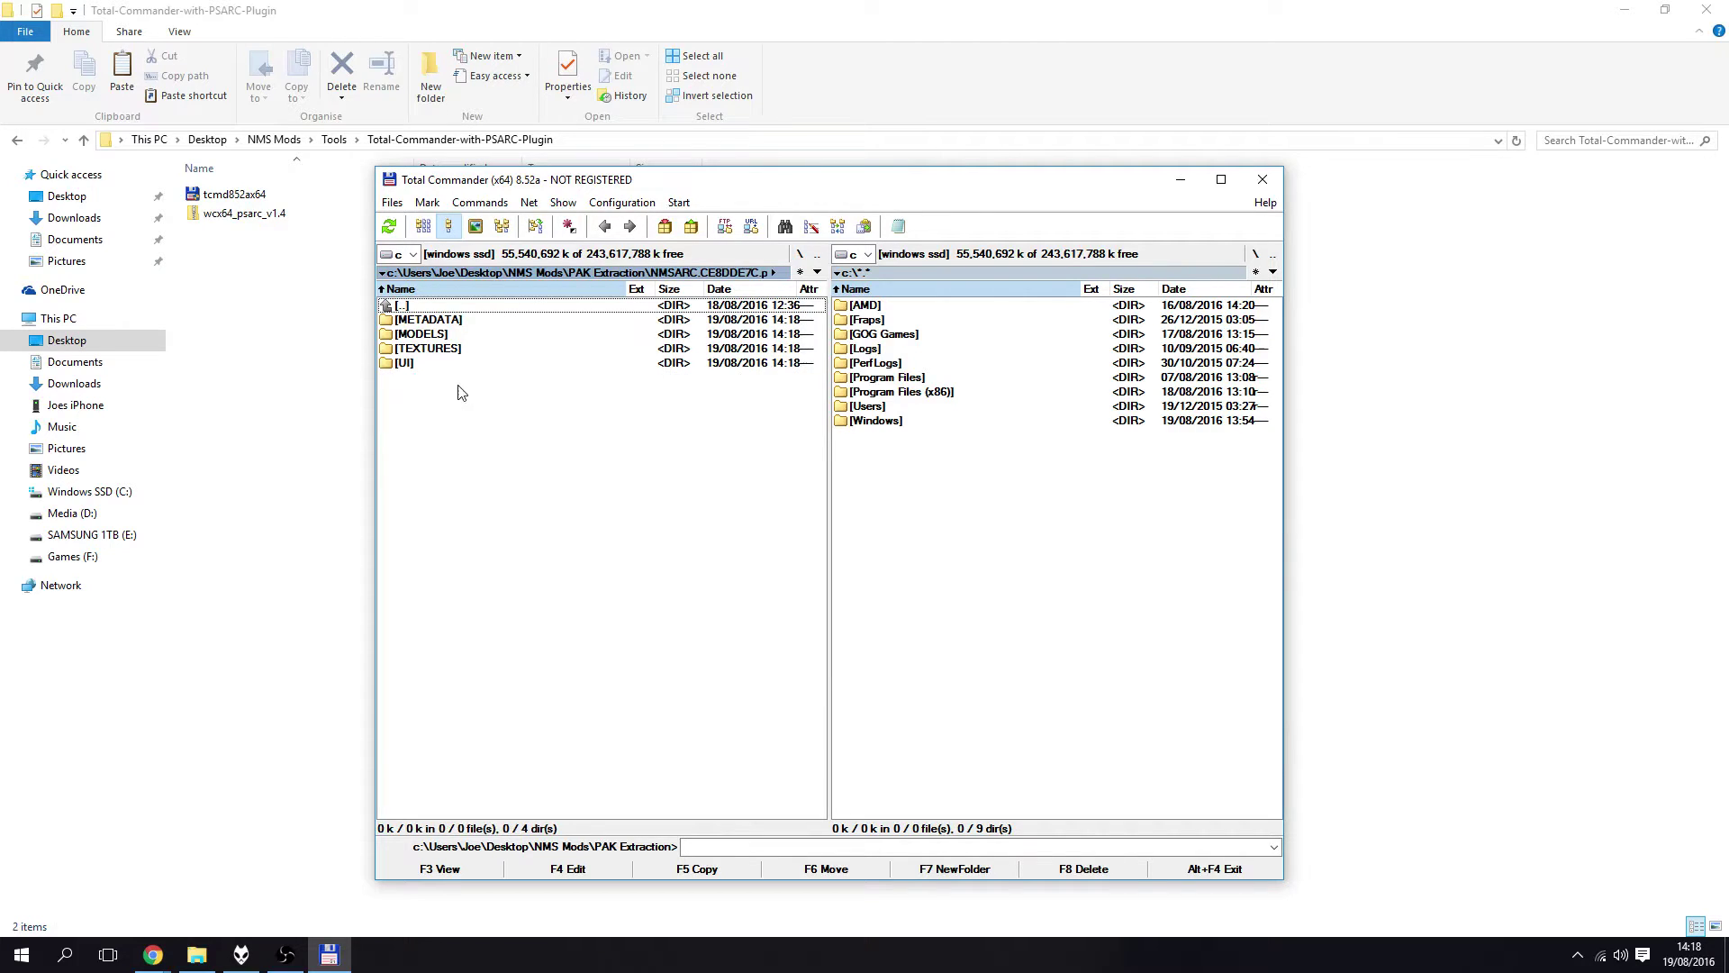
pyautogui.doubleClick(430, 321)
pyautogui.doubleClick(431, 321)
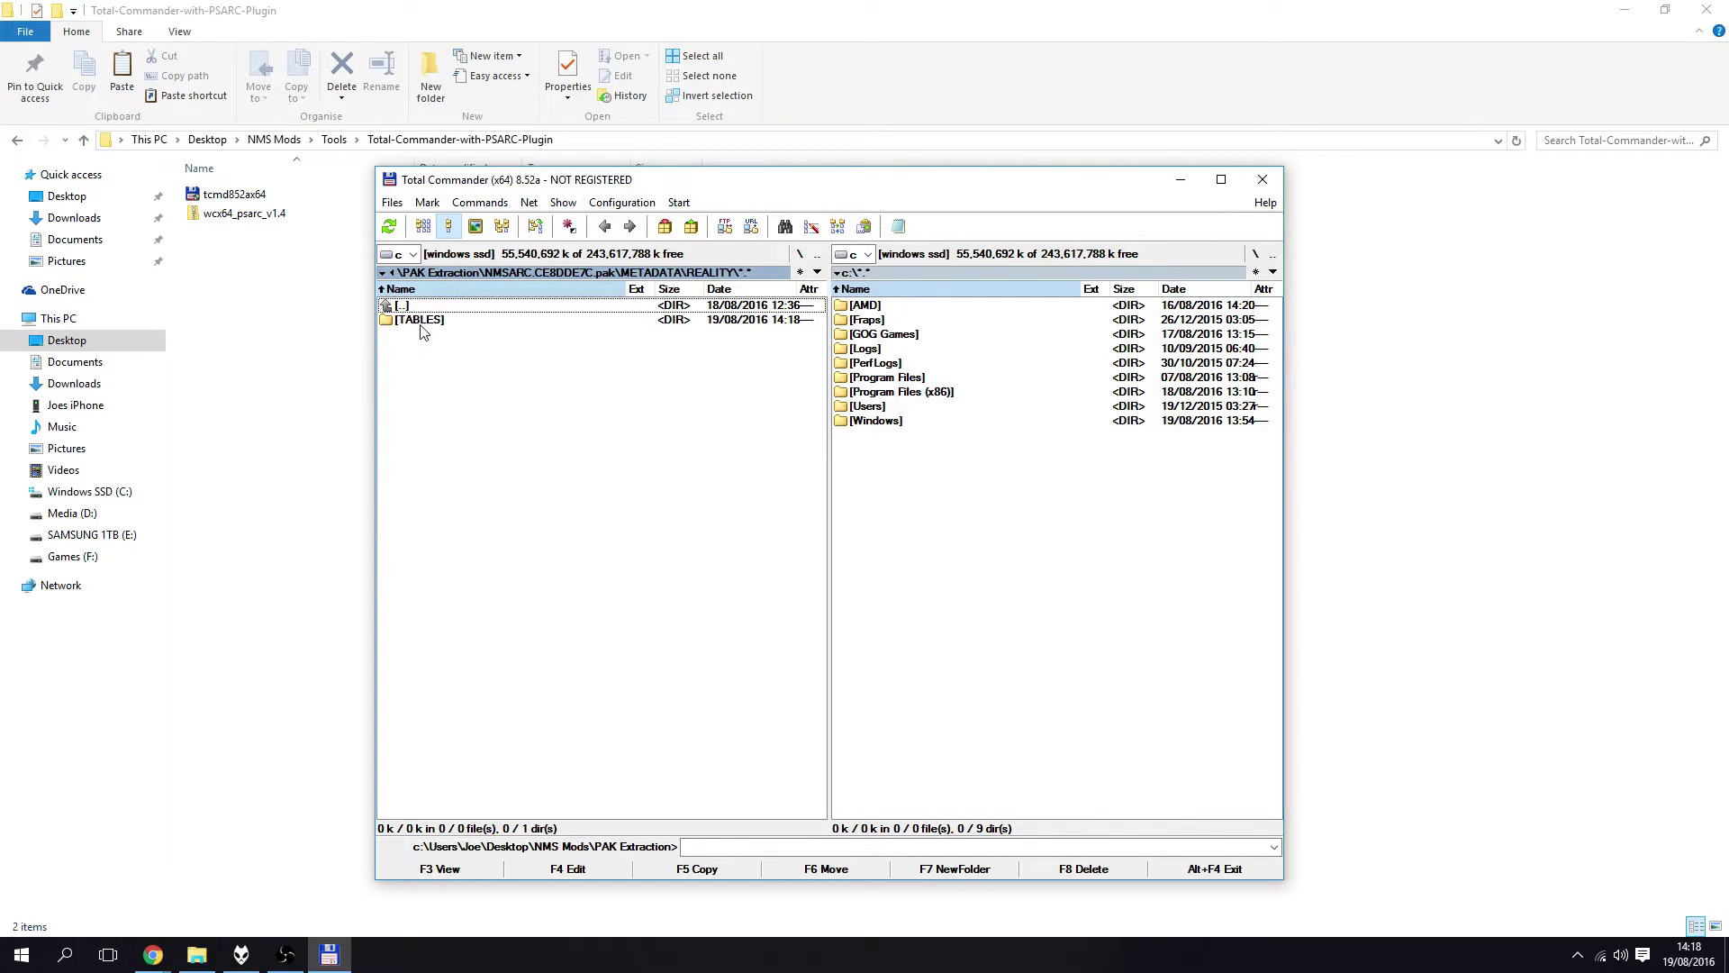
pyautogui.doubleClick(421, 322)
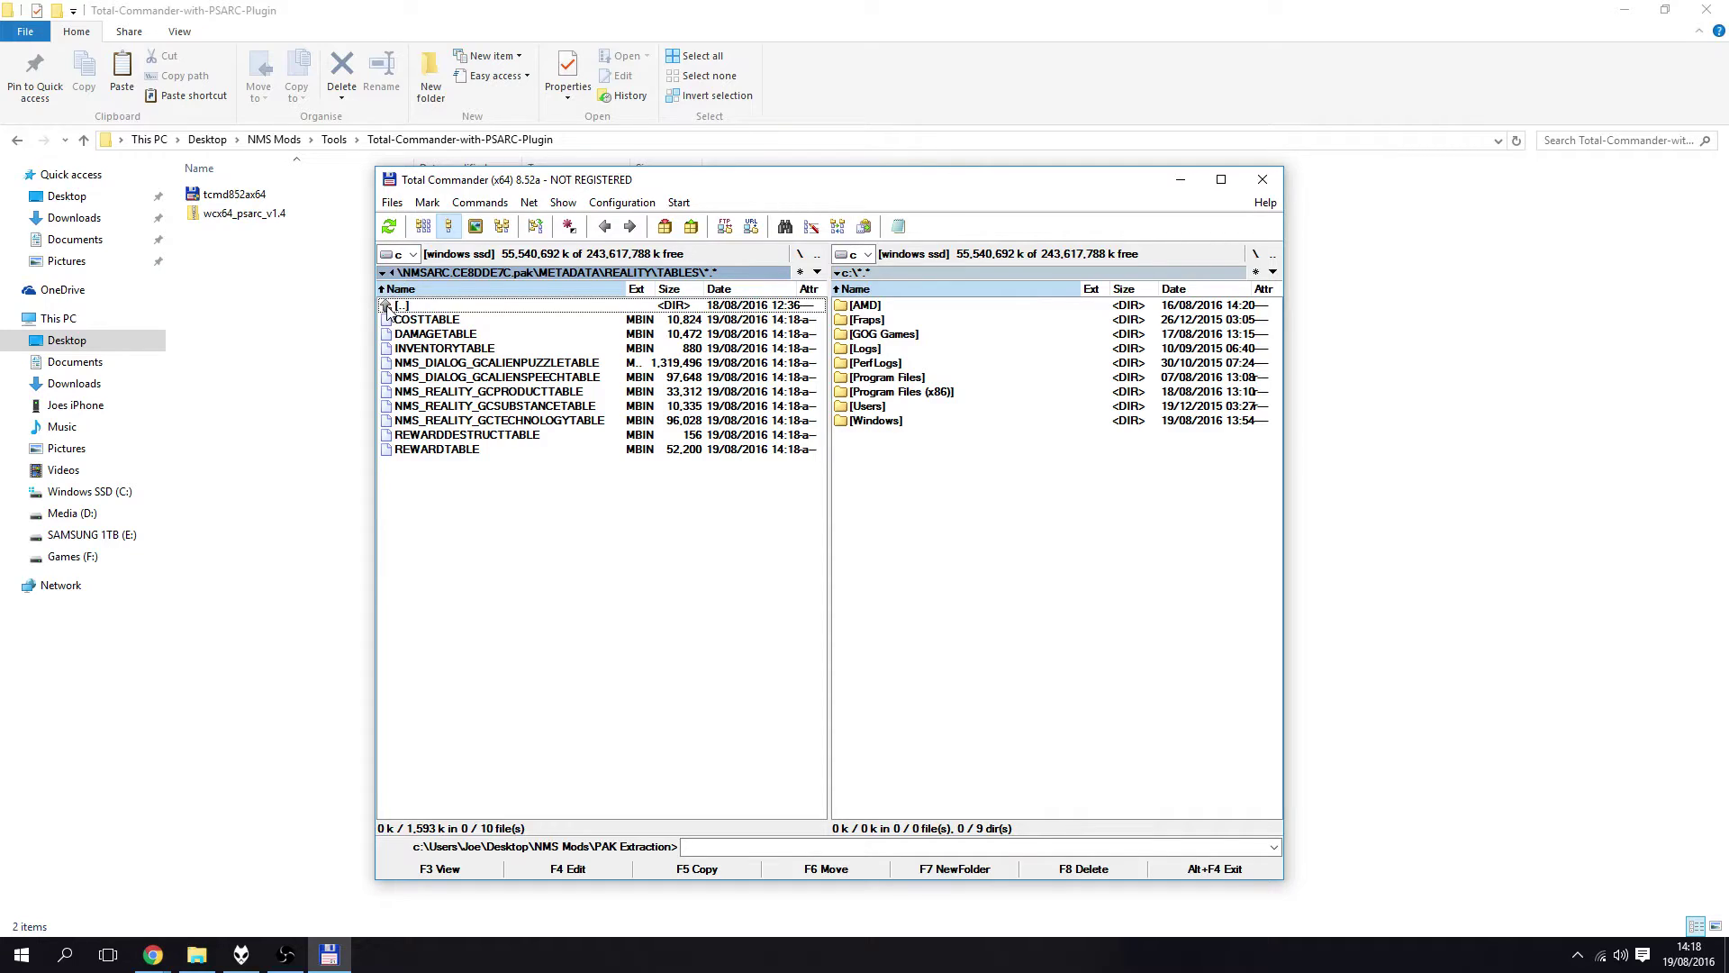
pyautogui.doubleClick(386, 307)
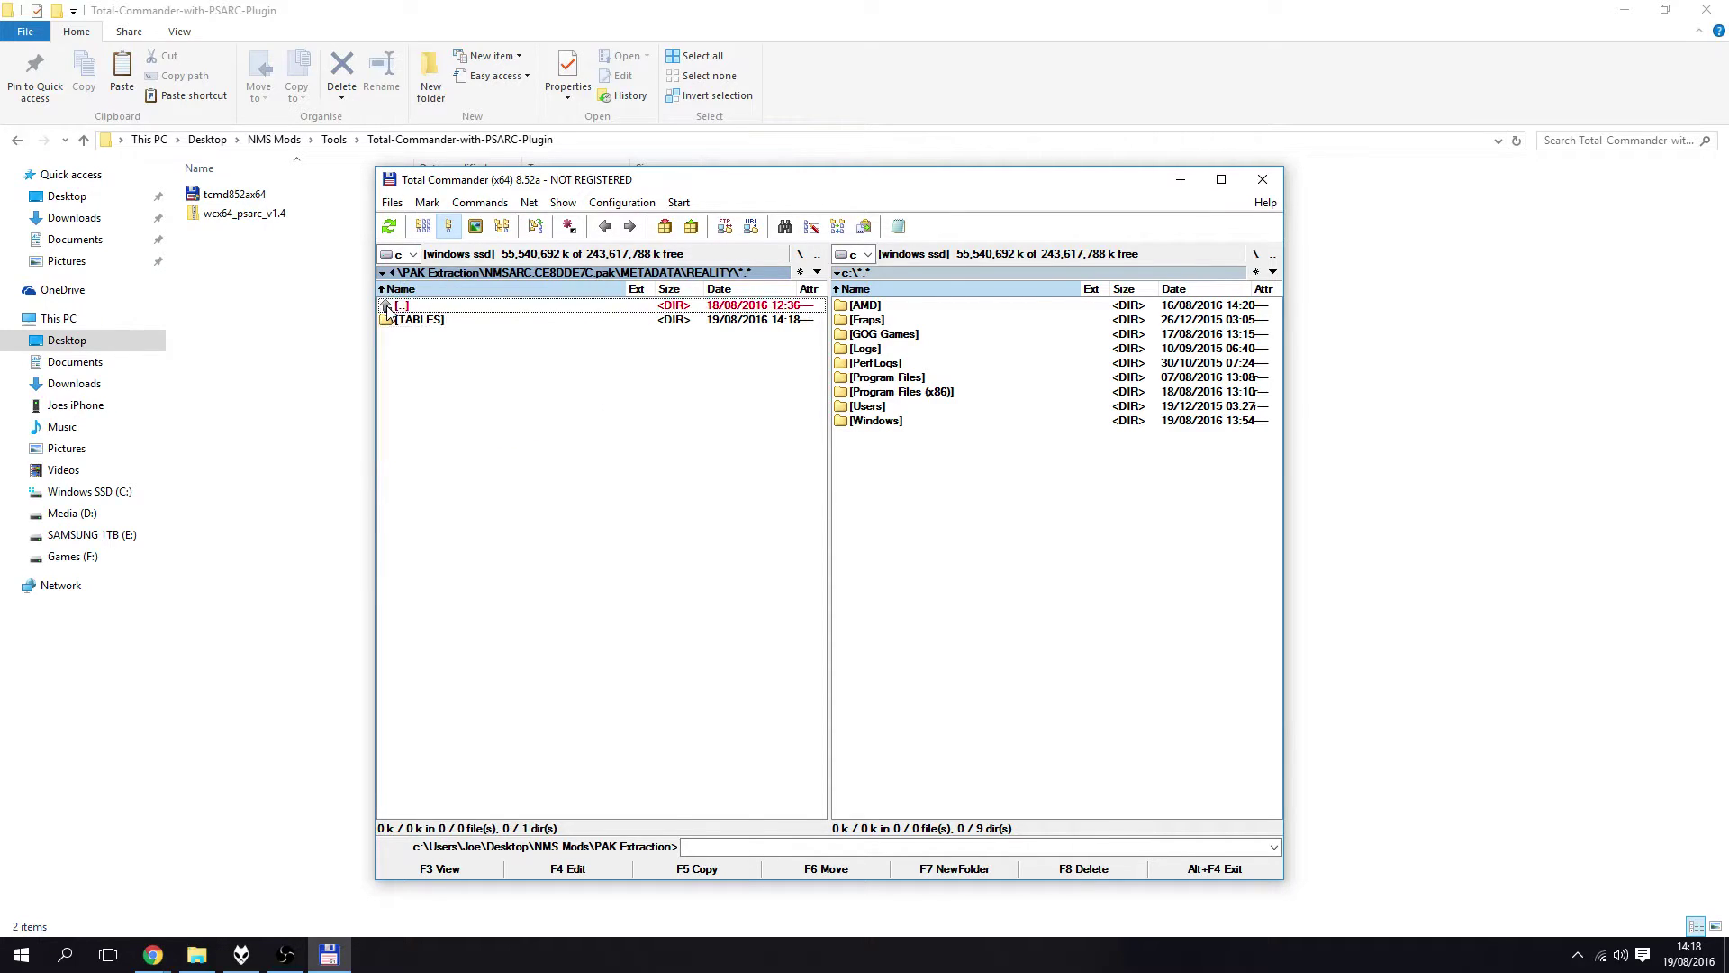
pyautogui.doubleClick(386, 307)
pyautogui.doubleClick(387, 307)
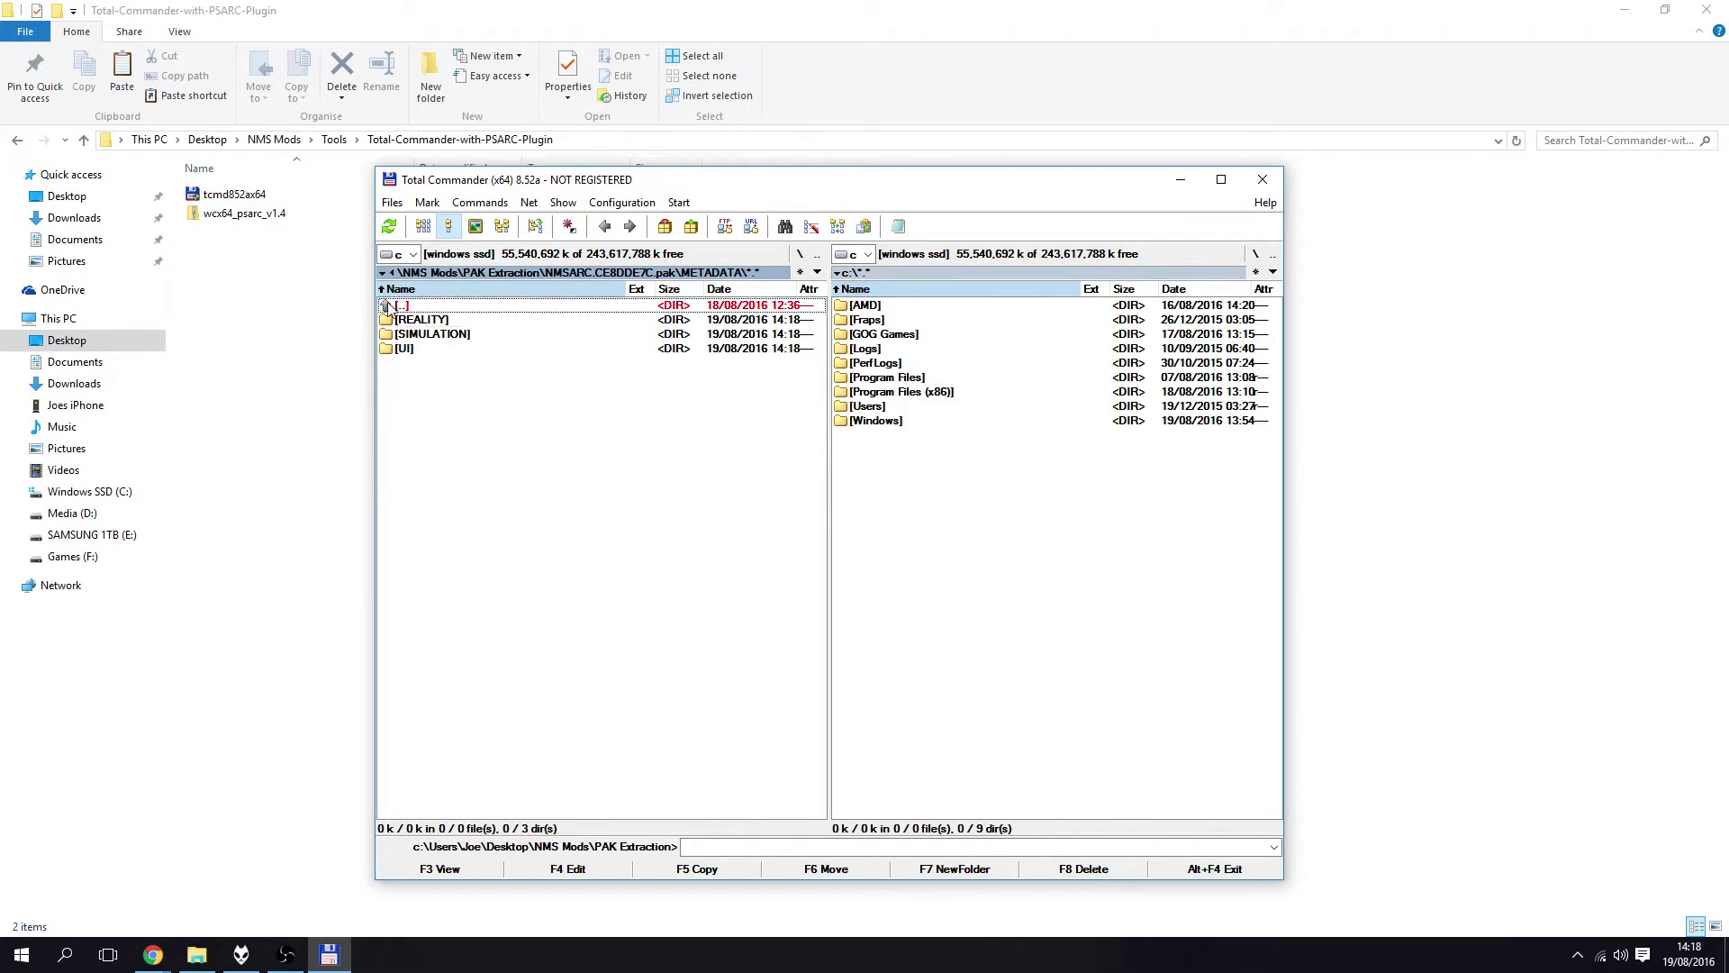
# Navigate TEXTURES > UI > HUD > MENUS in the pak and select ELEMENTGRADIENT.TEXTURE.
pyautogui.doubleClick(420, 350)
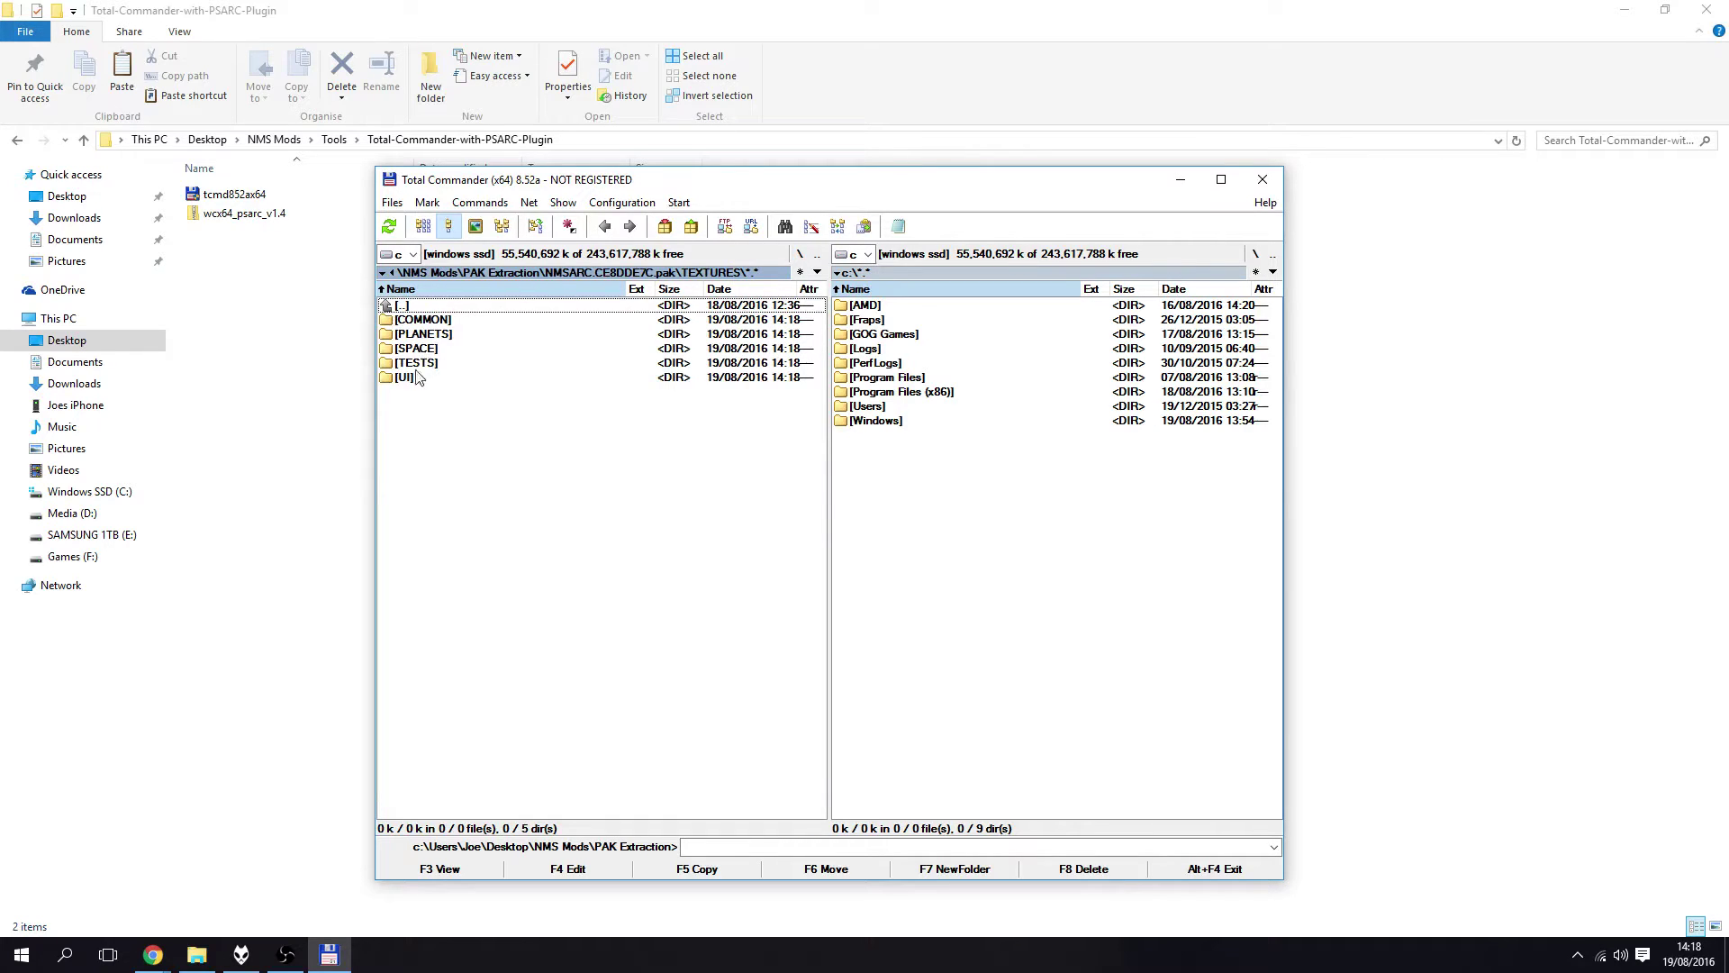
pyautogui.doubleClick(408, 378)
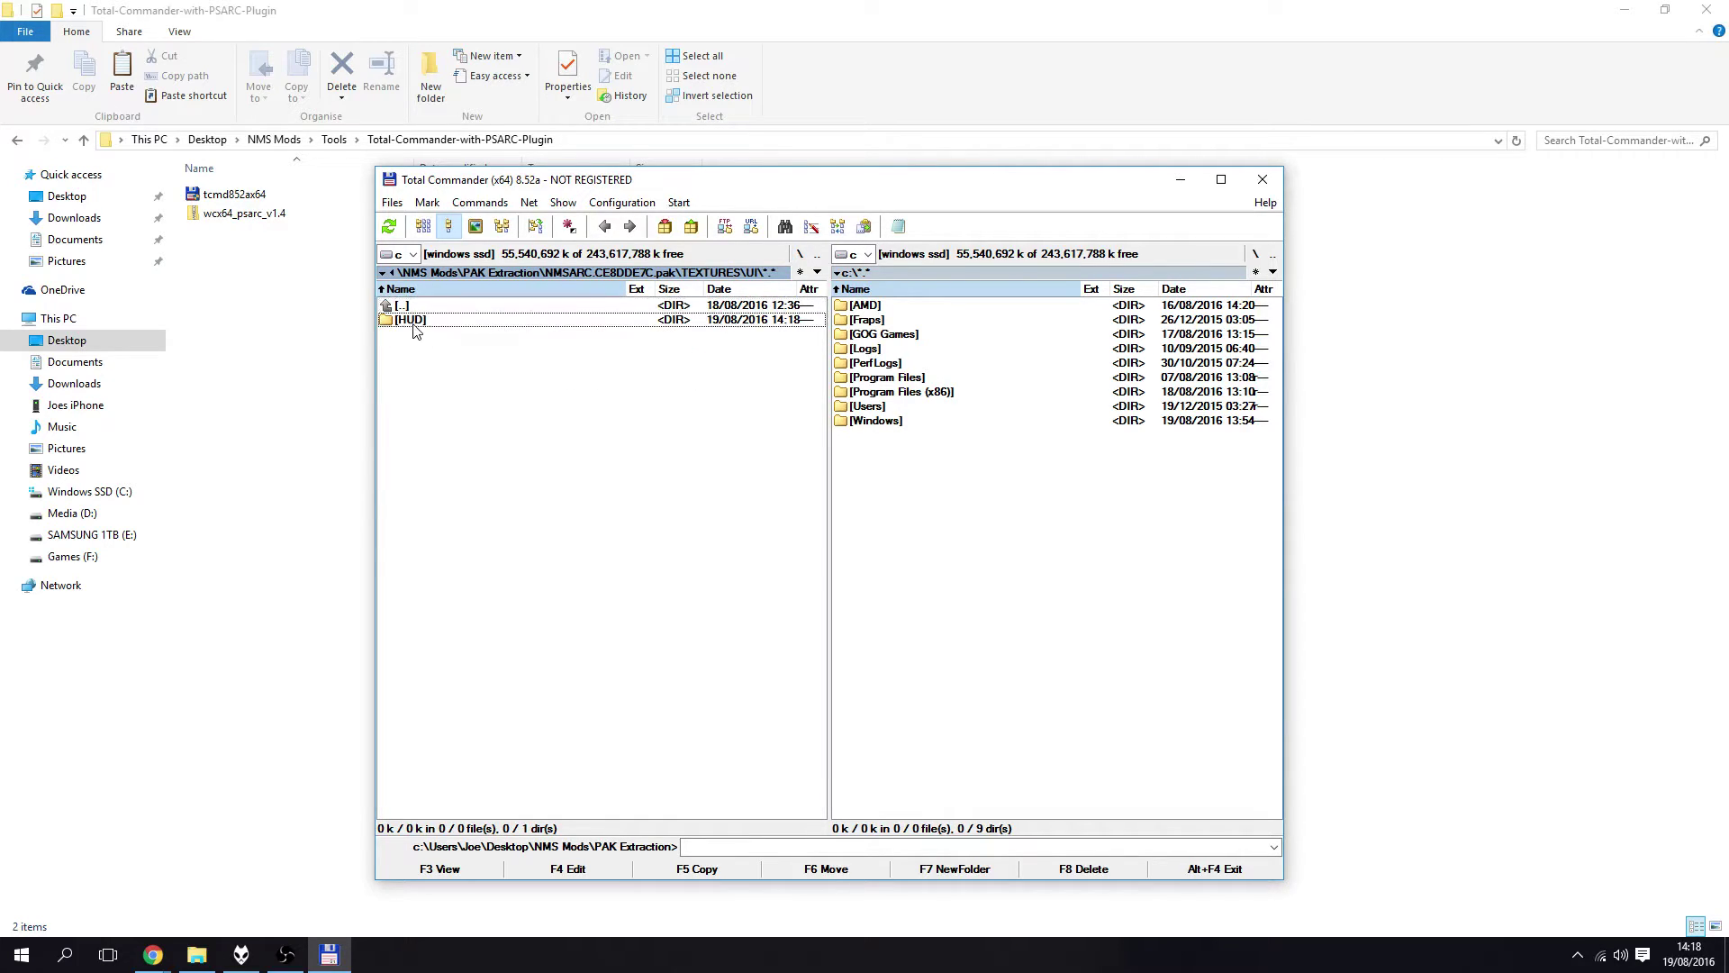
pyautogui.doubleClick(407, 324)
pyautogui.doubleClick(429, 322)
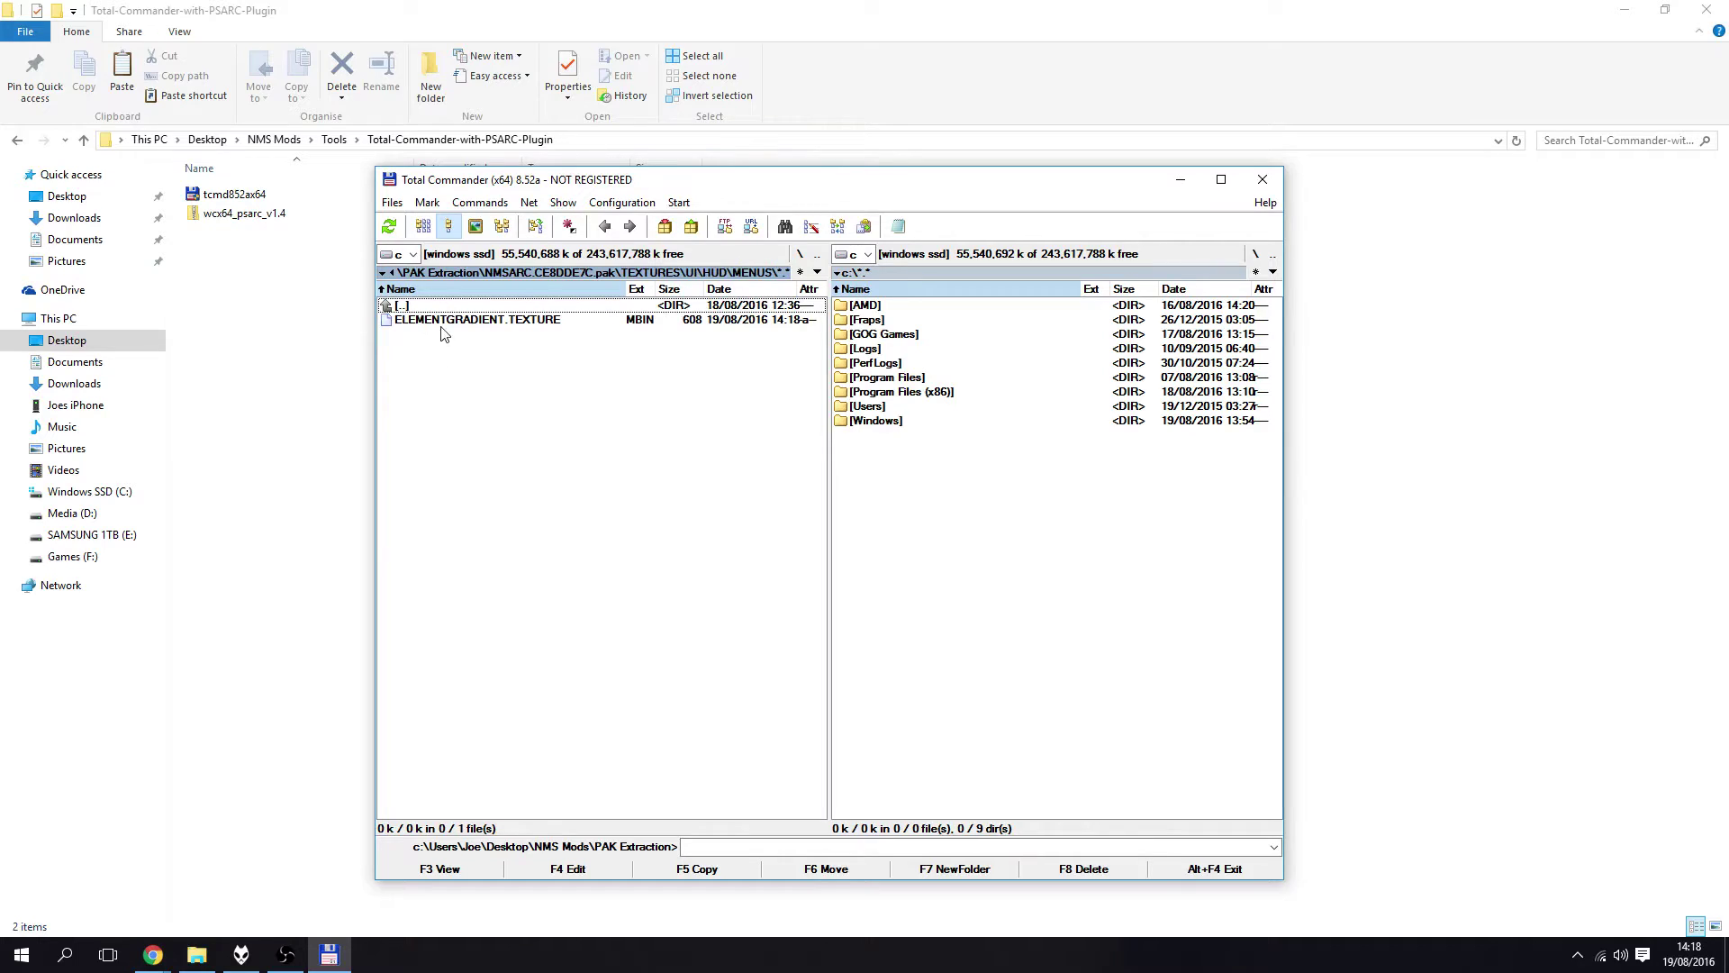
pyautogui.click(438, 321)
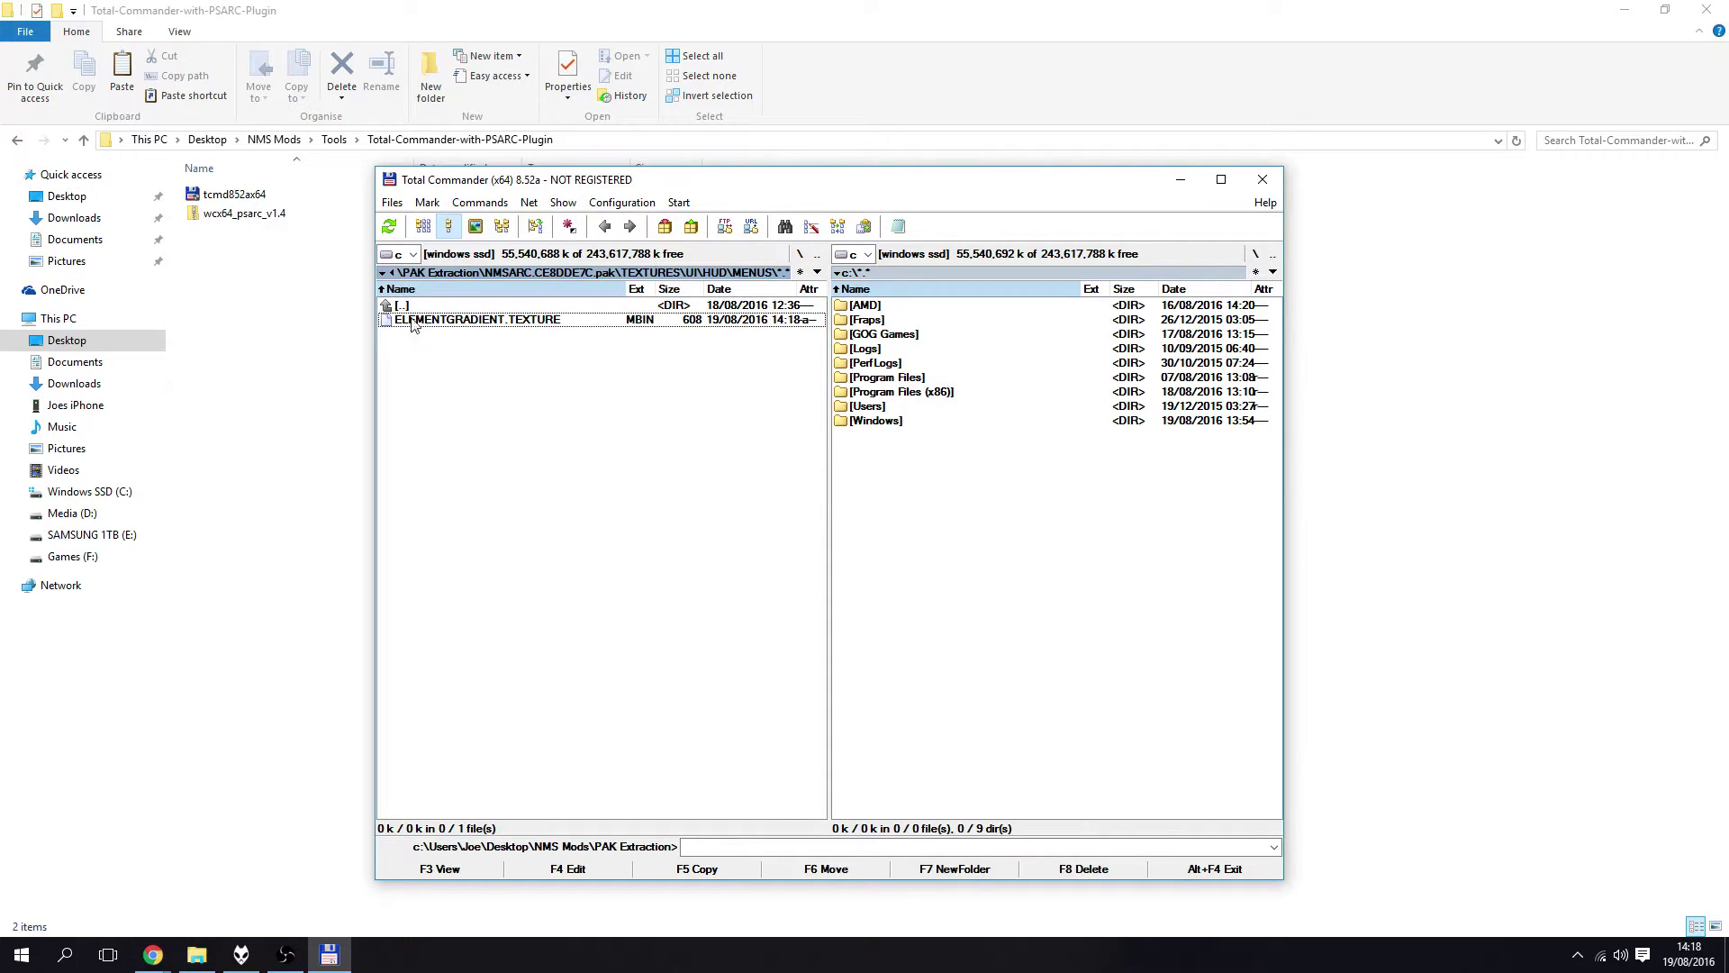
pyautogui.click(17, 140)
# Open PAK Extraction in Explorer and drag ELEMENTGRADIENT.TEXTURE from the pak into it.
pyautogui.click(17, 140)
pyautogui.doubleClick(227, 231)
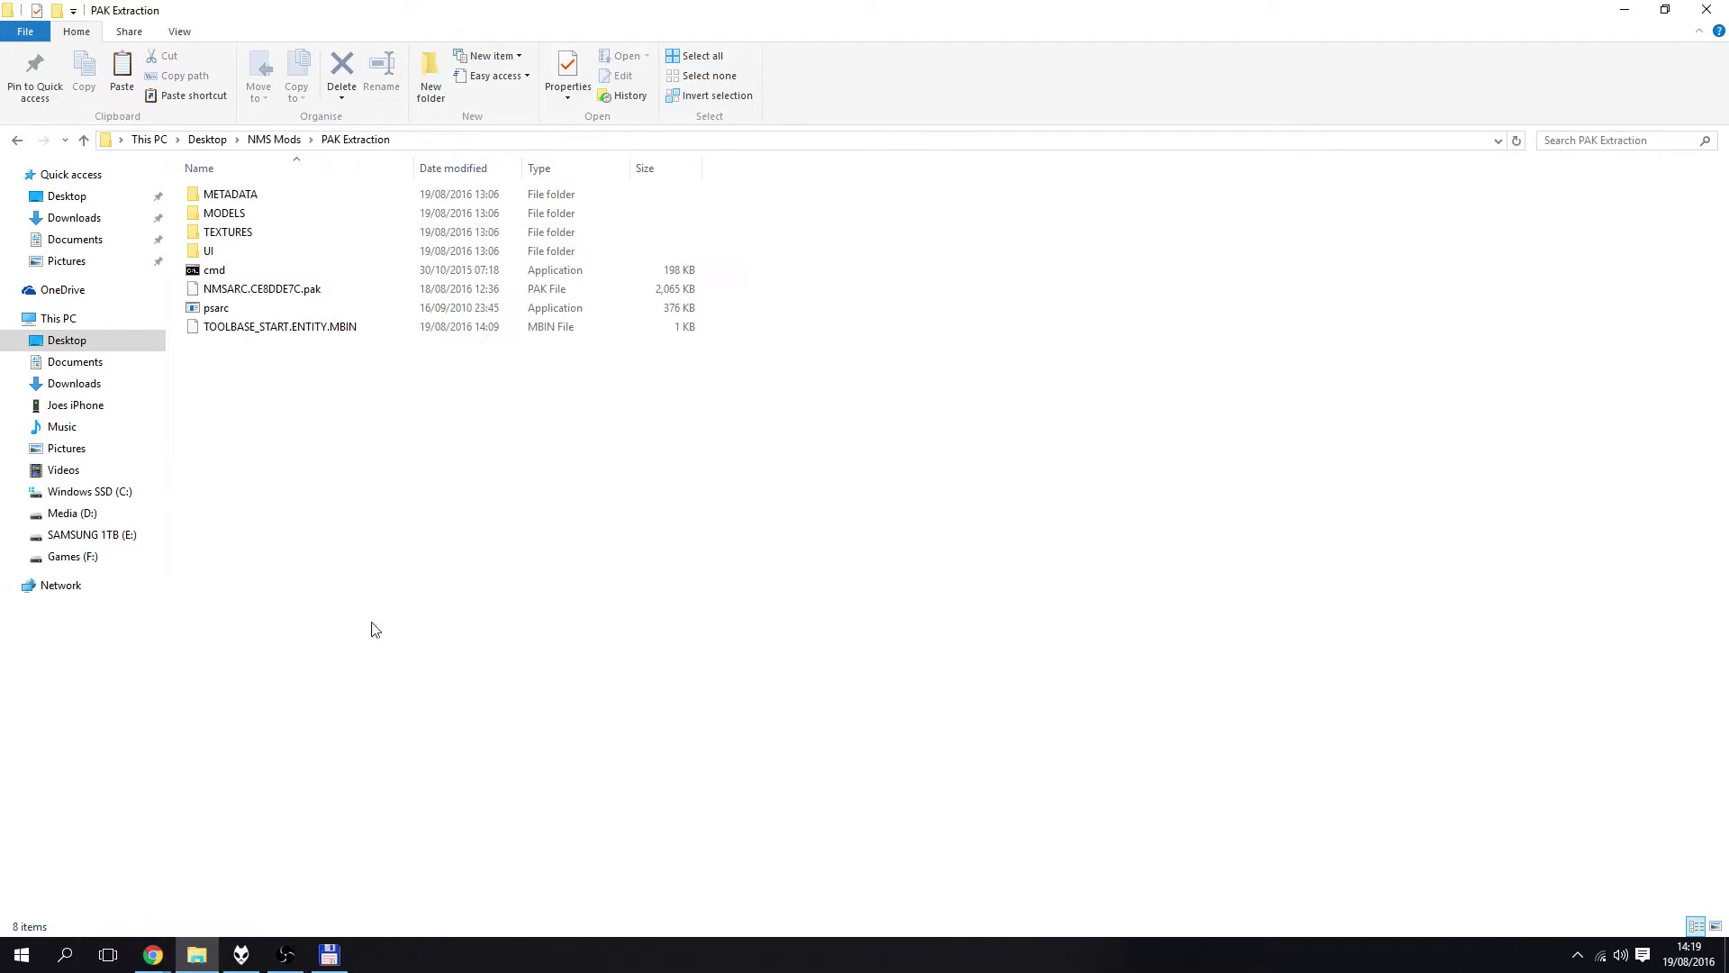
pyautogui.click(329, 955)
pyautogui.moveTo(725, 174); pyautogui.dragTo(941, 148)
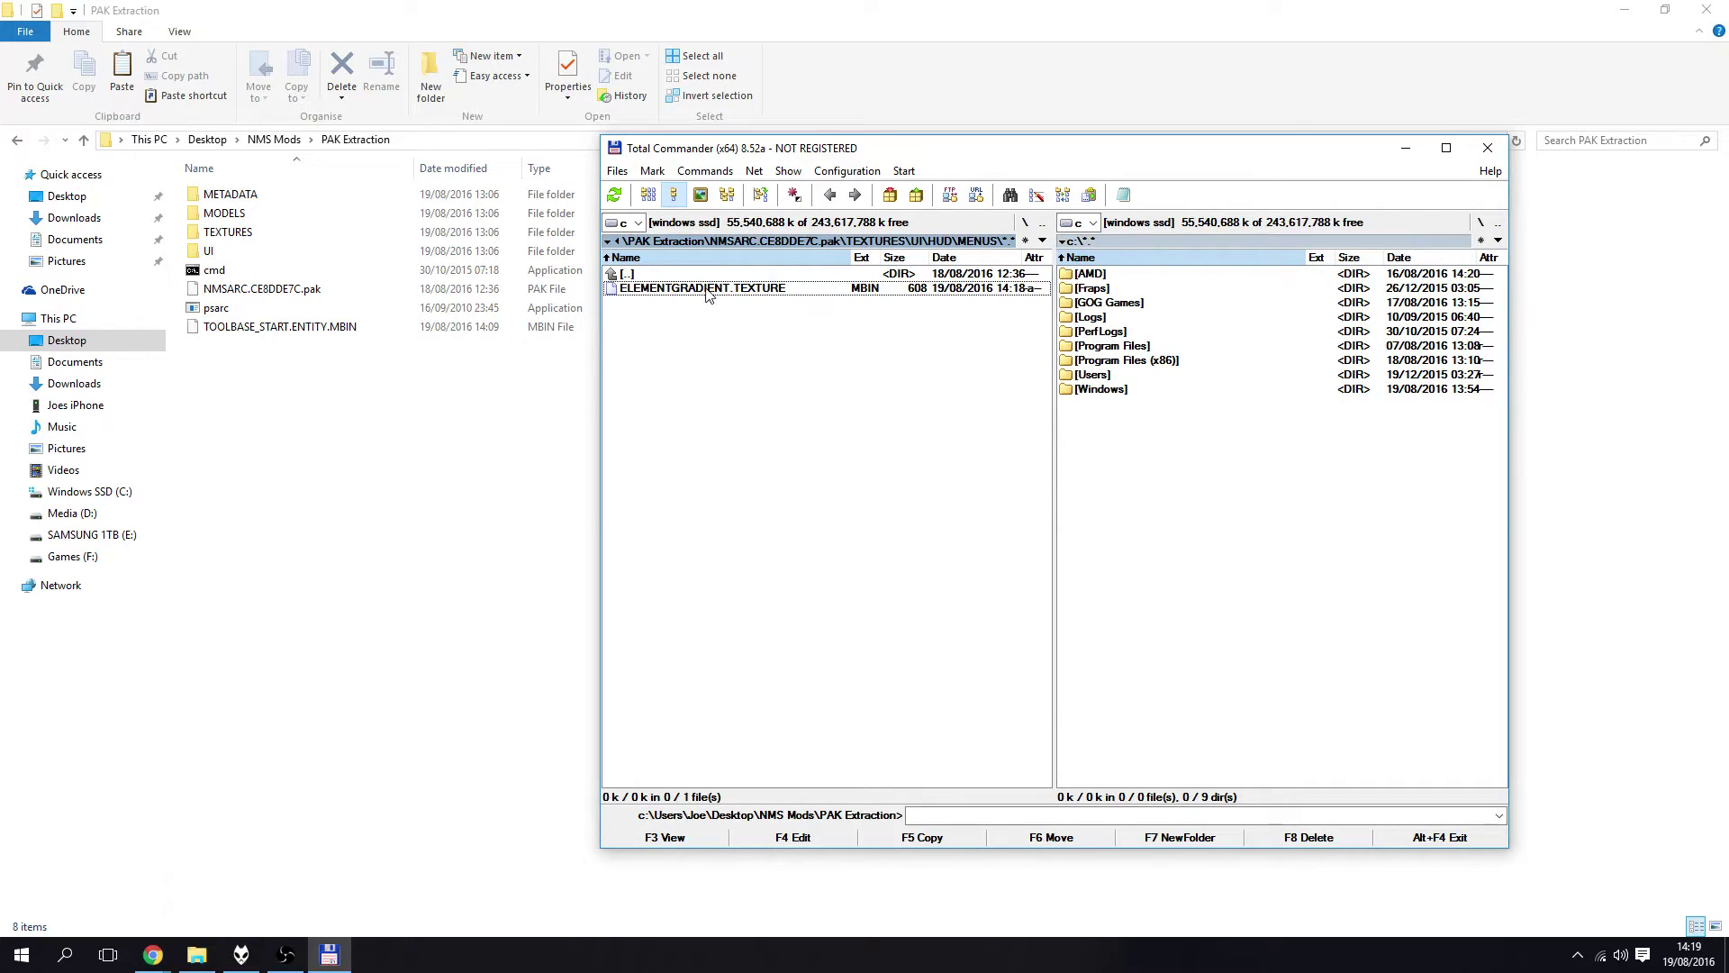
pyautogui.moveTo(707, 289); pyautogui.dragTo(321, 475)
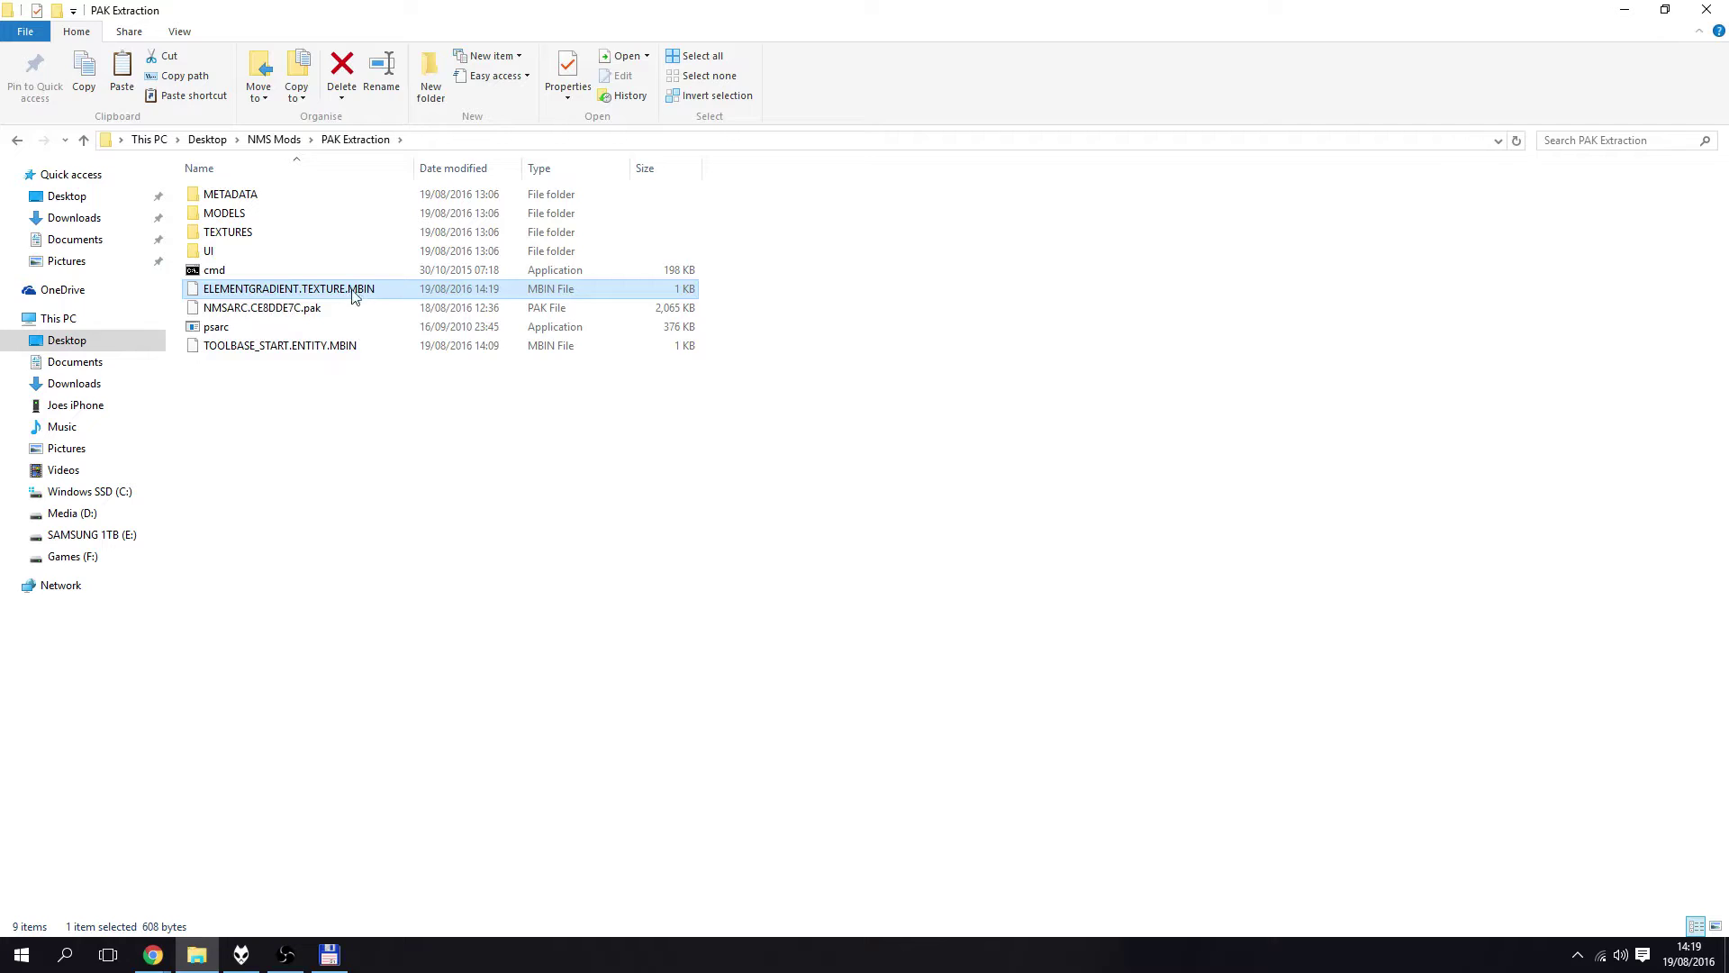
# Move up to the pak's HUD folder and check the extracted MENUS folder in Explorer.
pyautogui.click(328, 955)
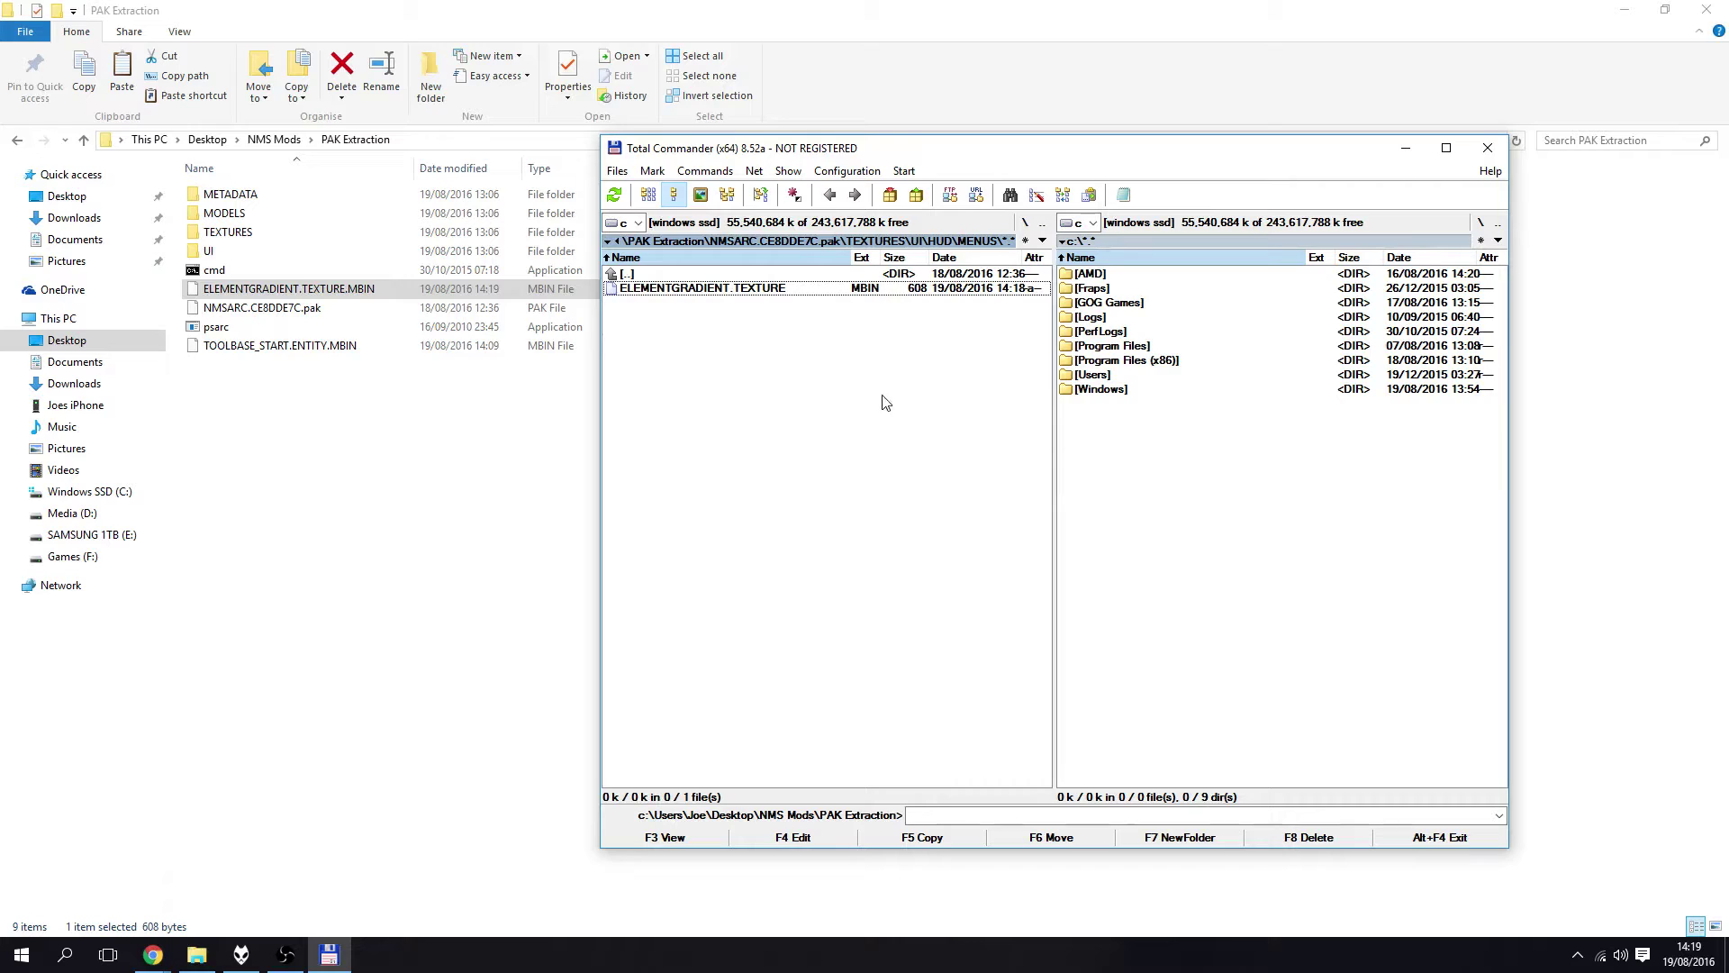
pyautogui.doubleClick(612, 274)
pyautogui.doubleClick(613, 275)
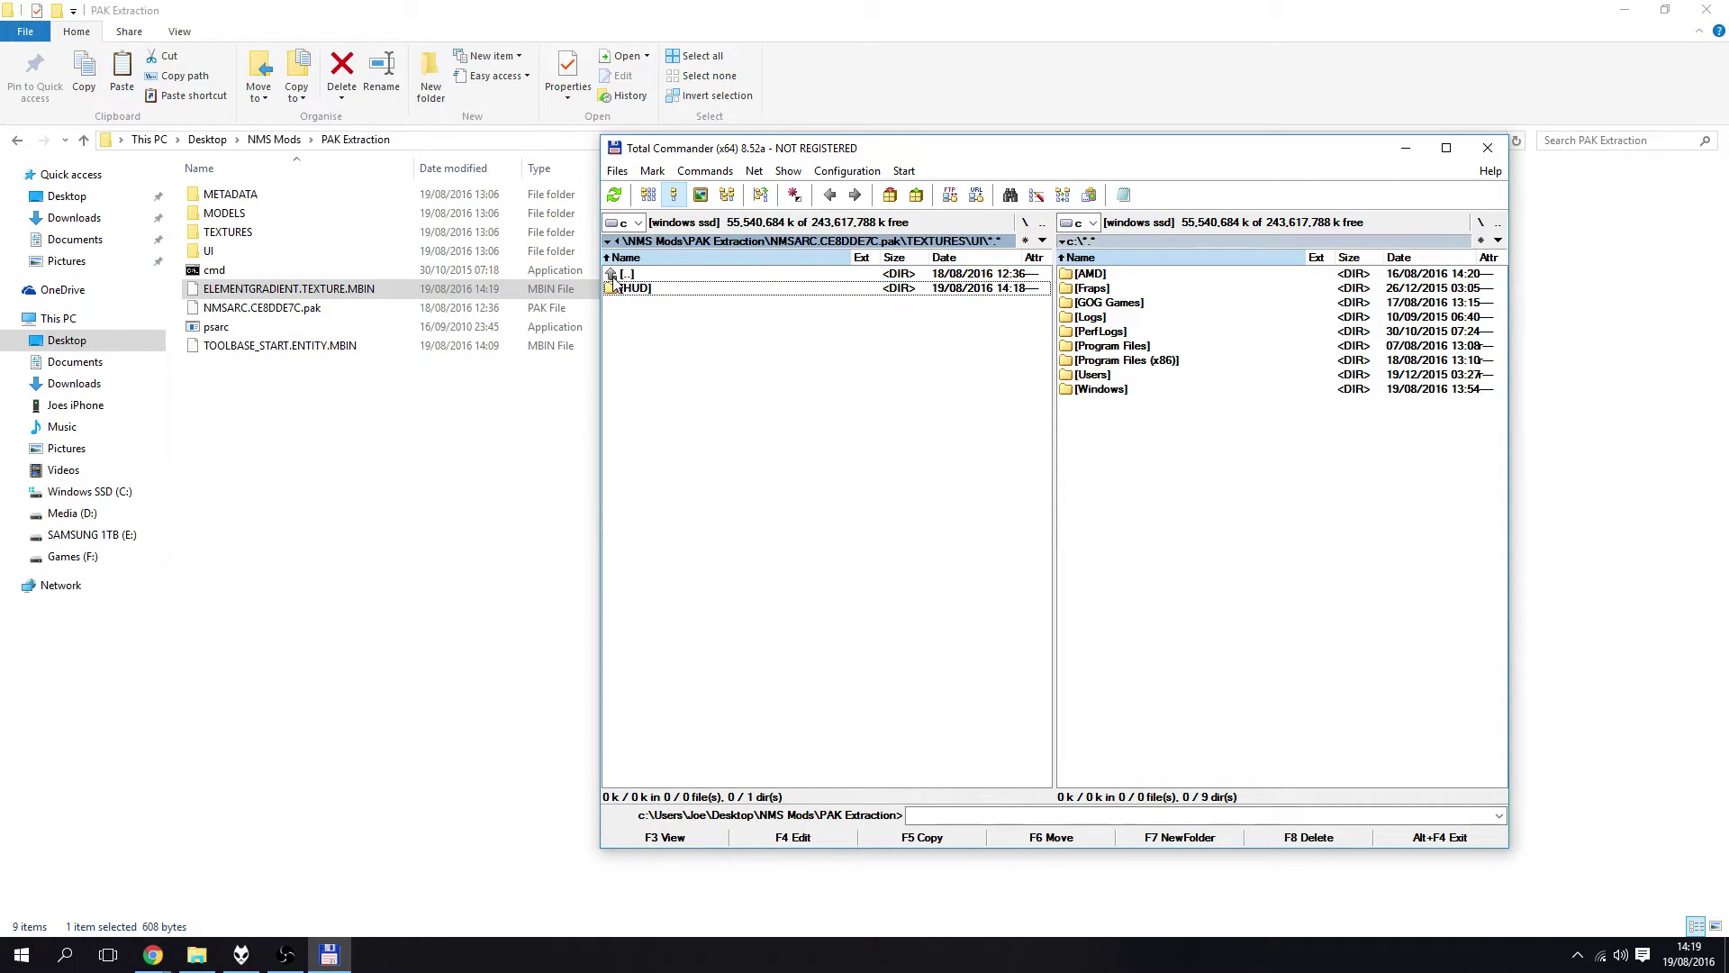
pyautogui.doubleClick(622, 289)
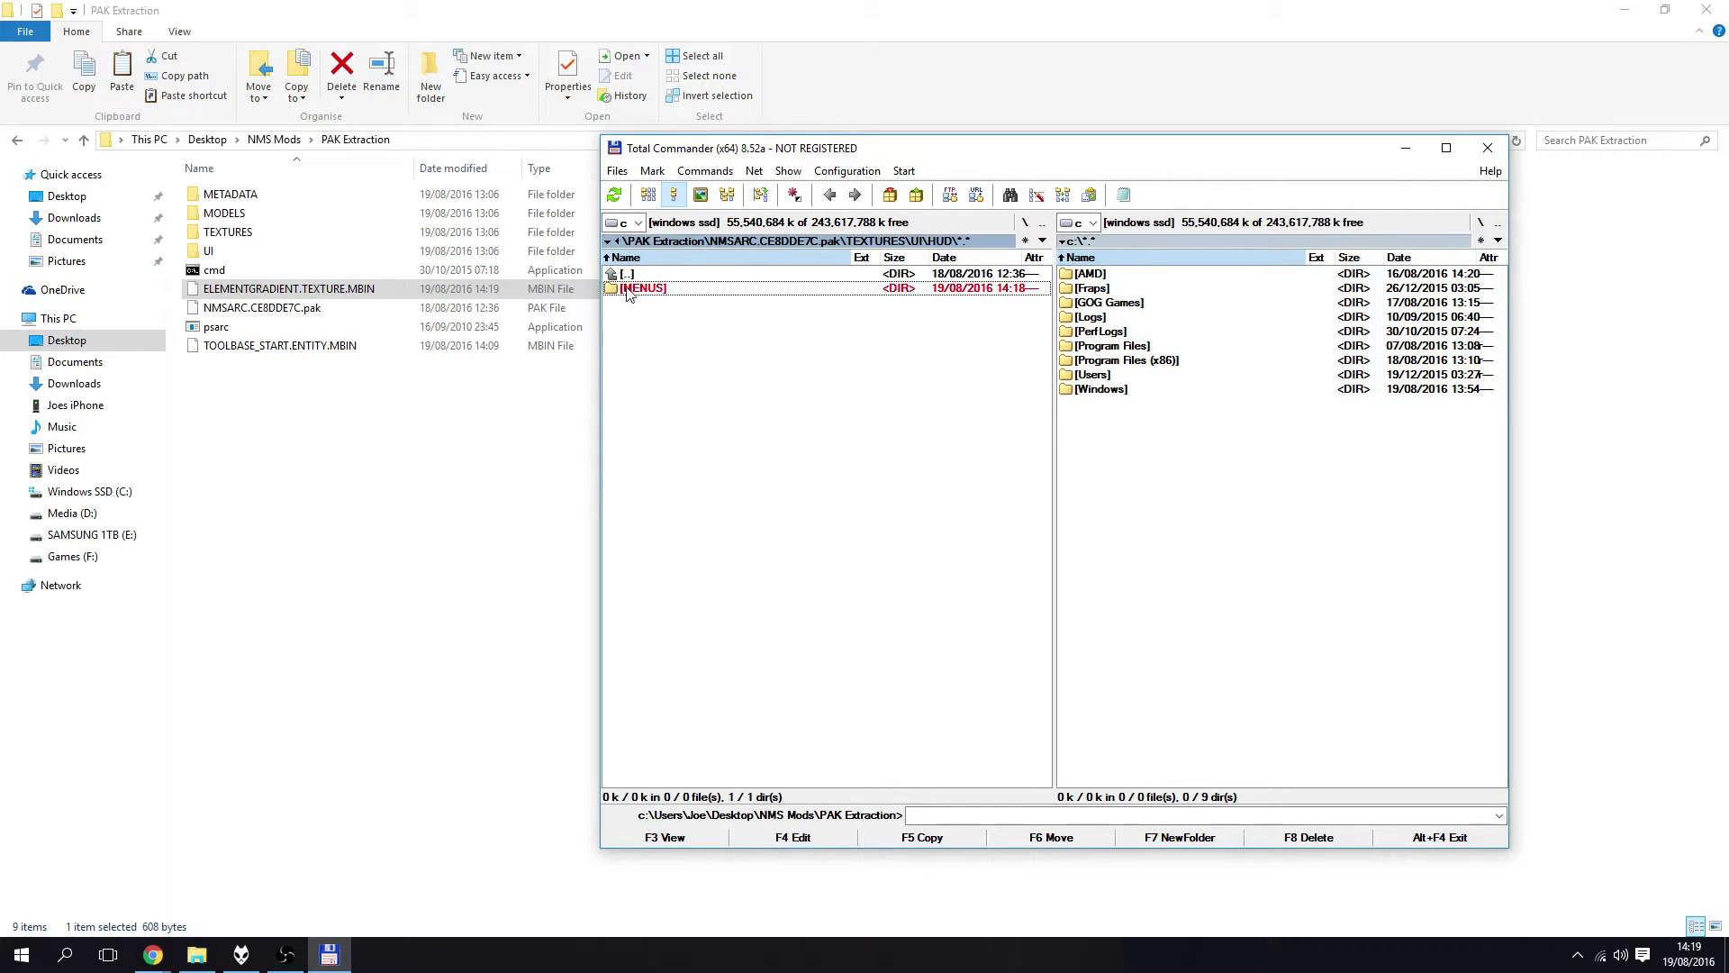
pyautogui.hotkey('alt', 'Tab')
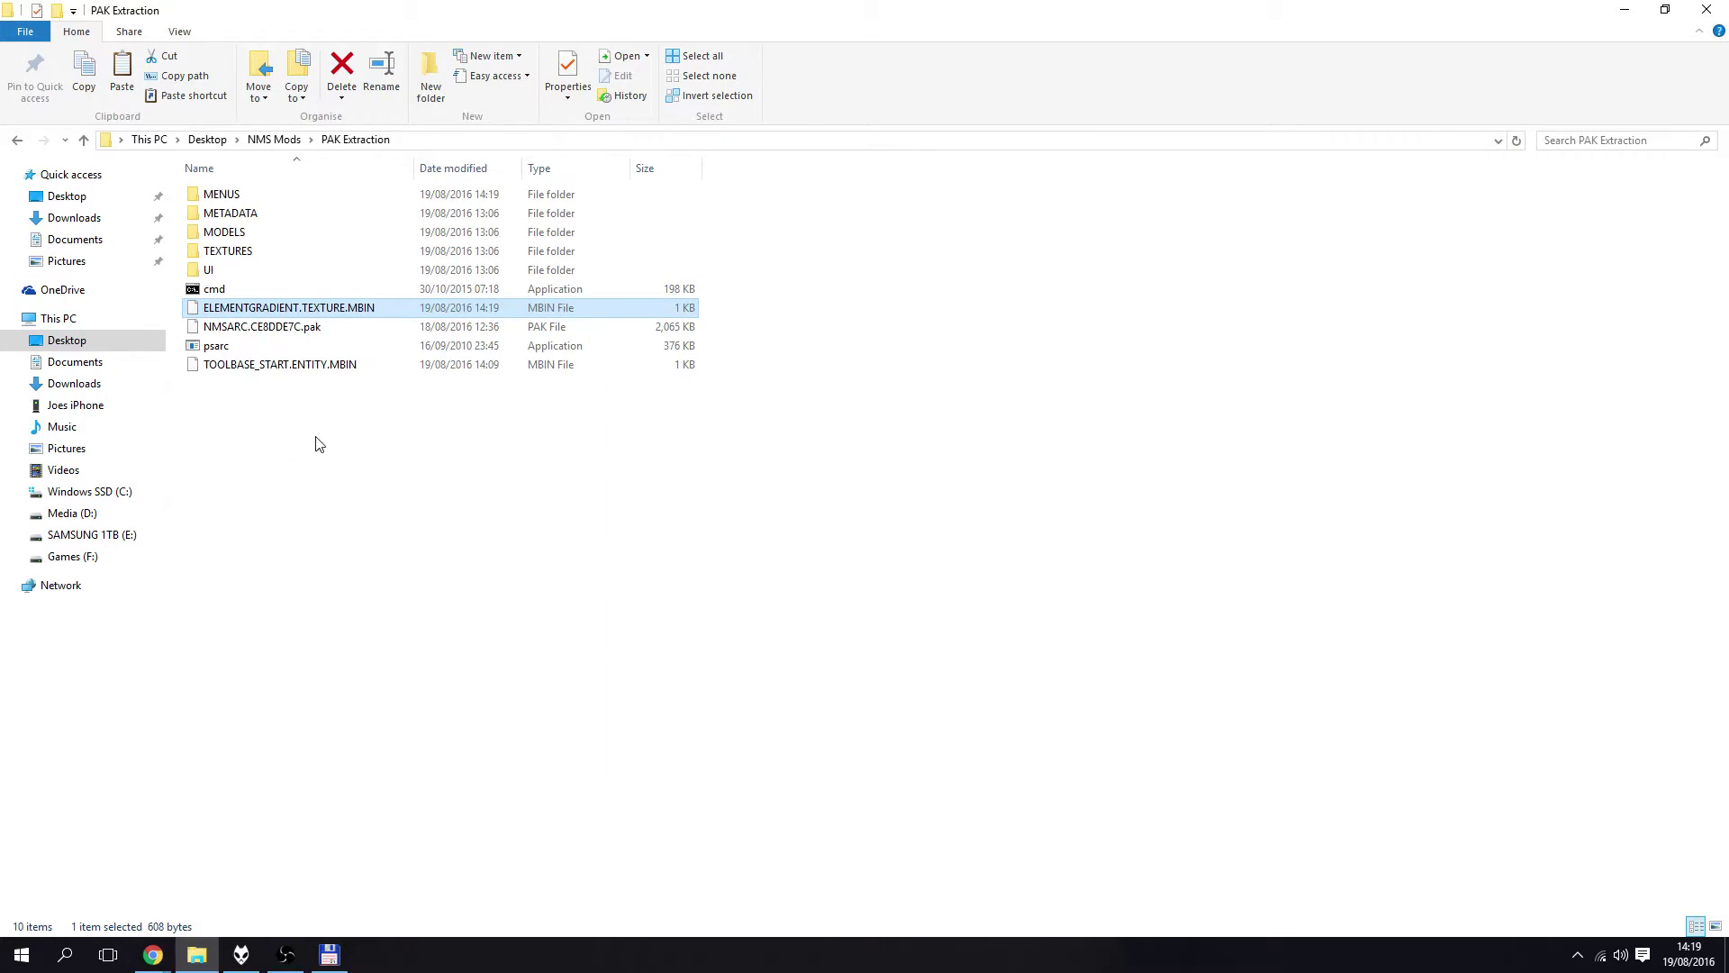
pyautogui.doubleClick(225, 196)
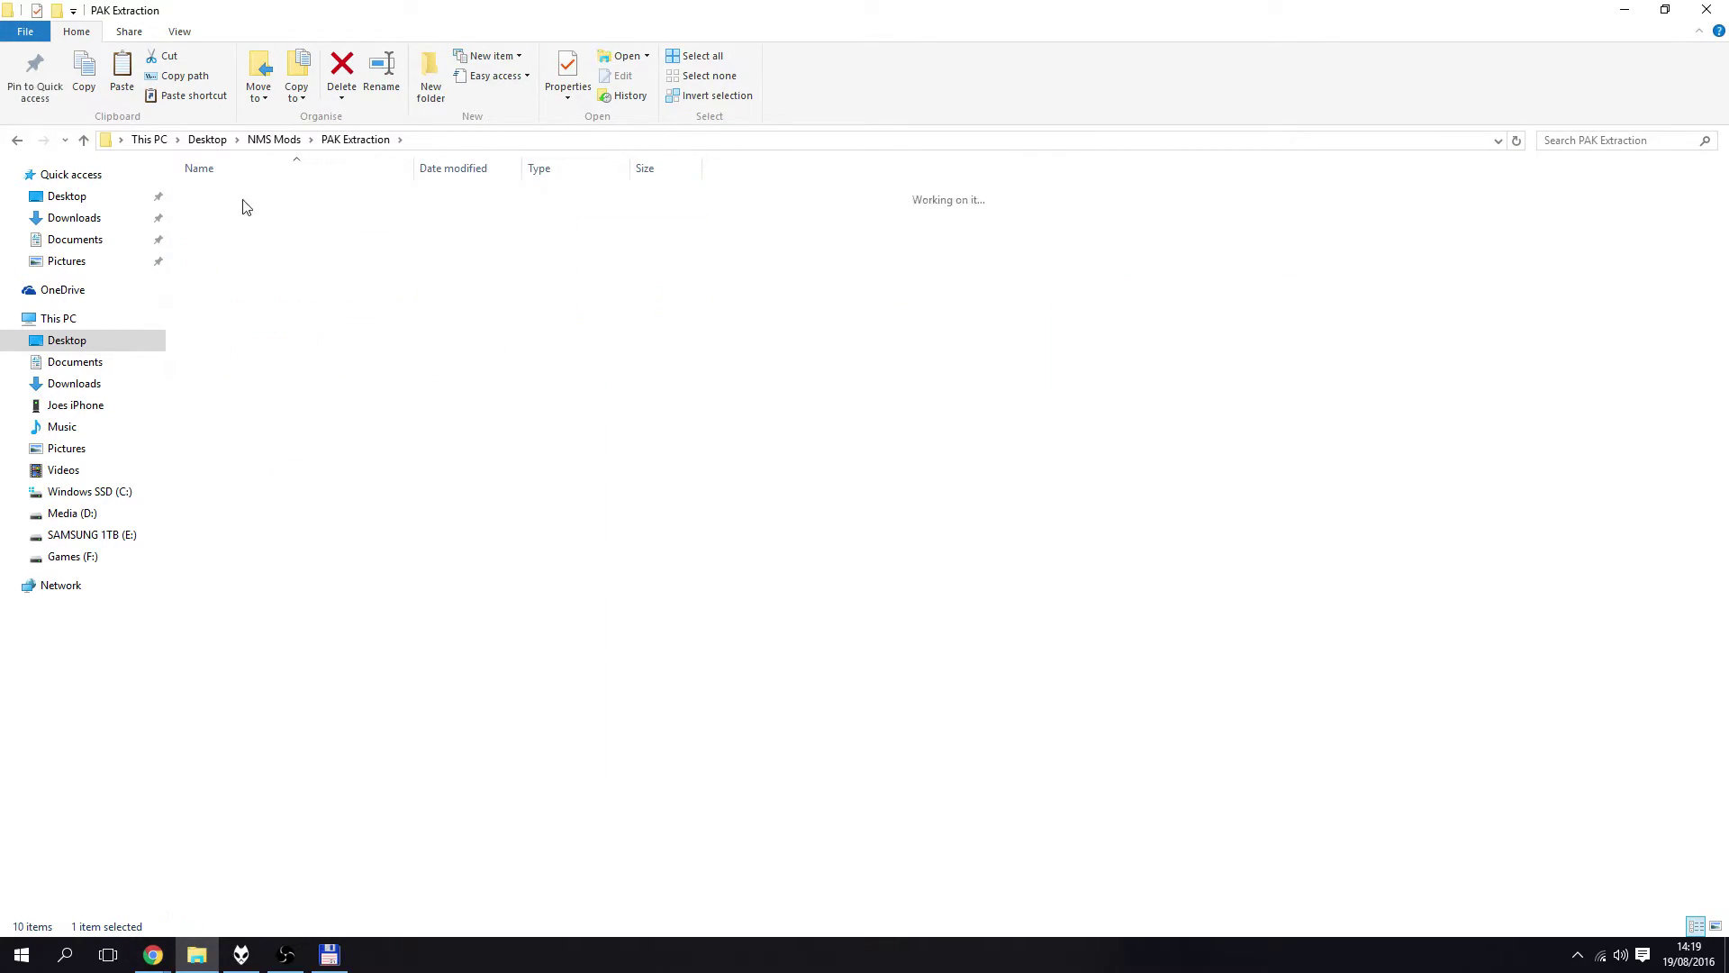
pyautogui.click(22, 145)
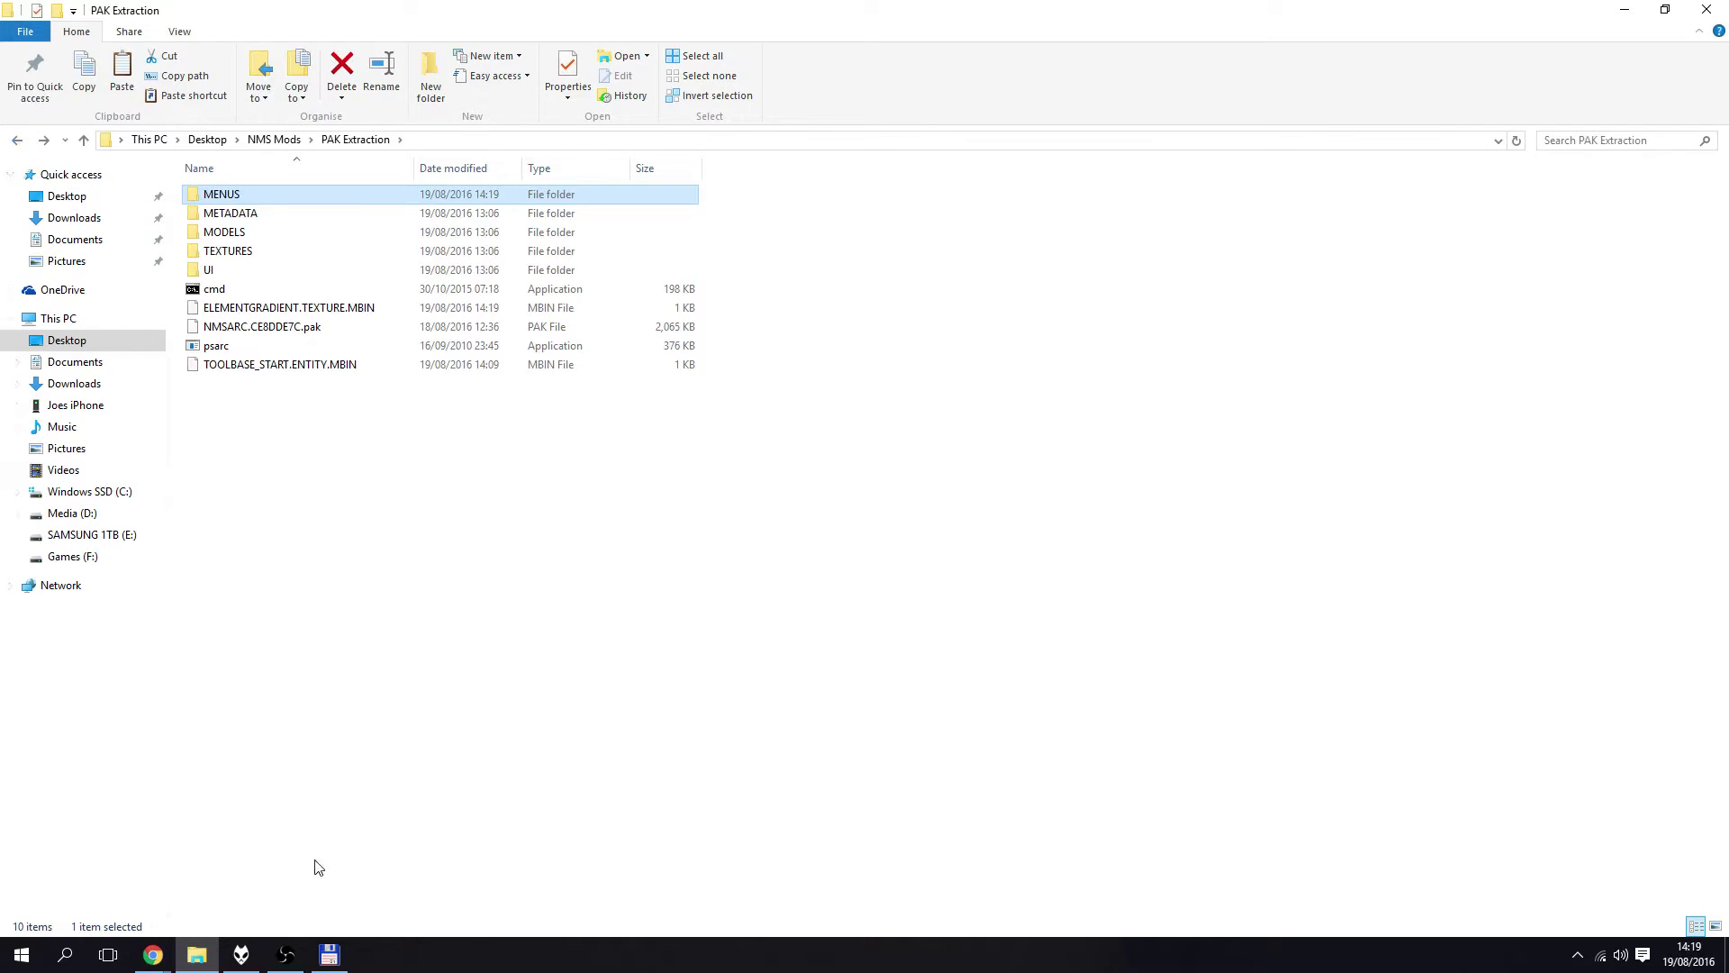
pyautogui.click(332, 951)
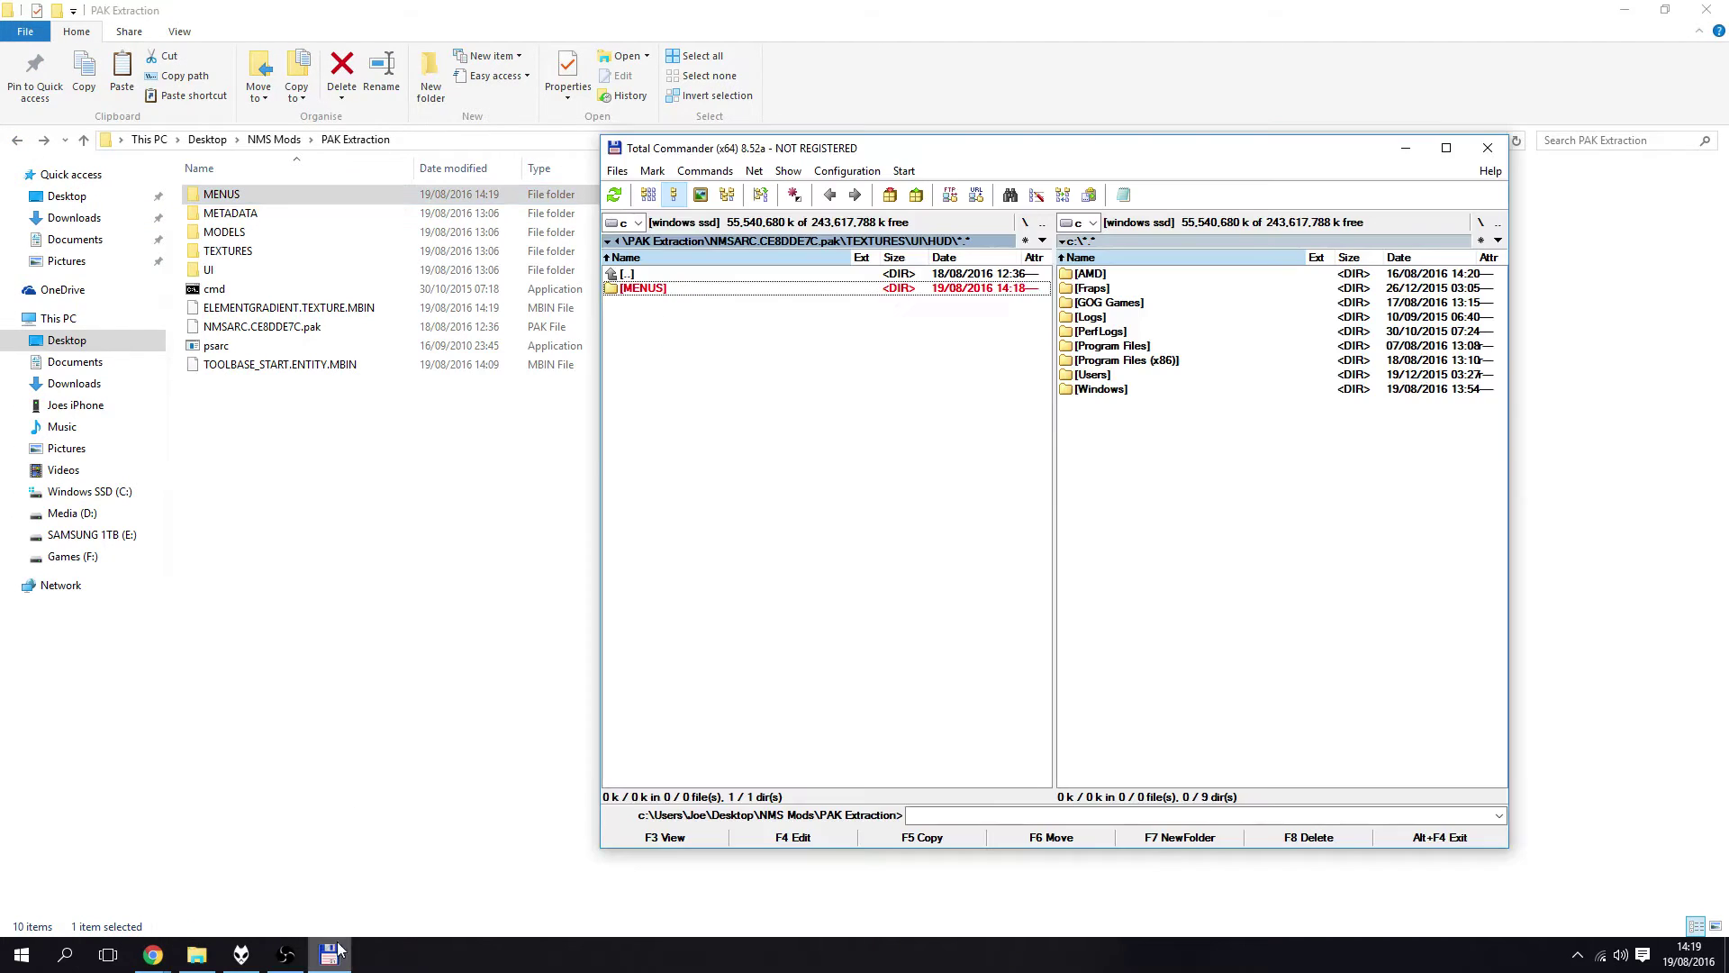
# In the right panel, browse Users > home > Desktop > NMS Mods > PAK Extraction.
pyautogui.click(1194, 448)
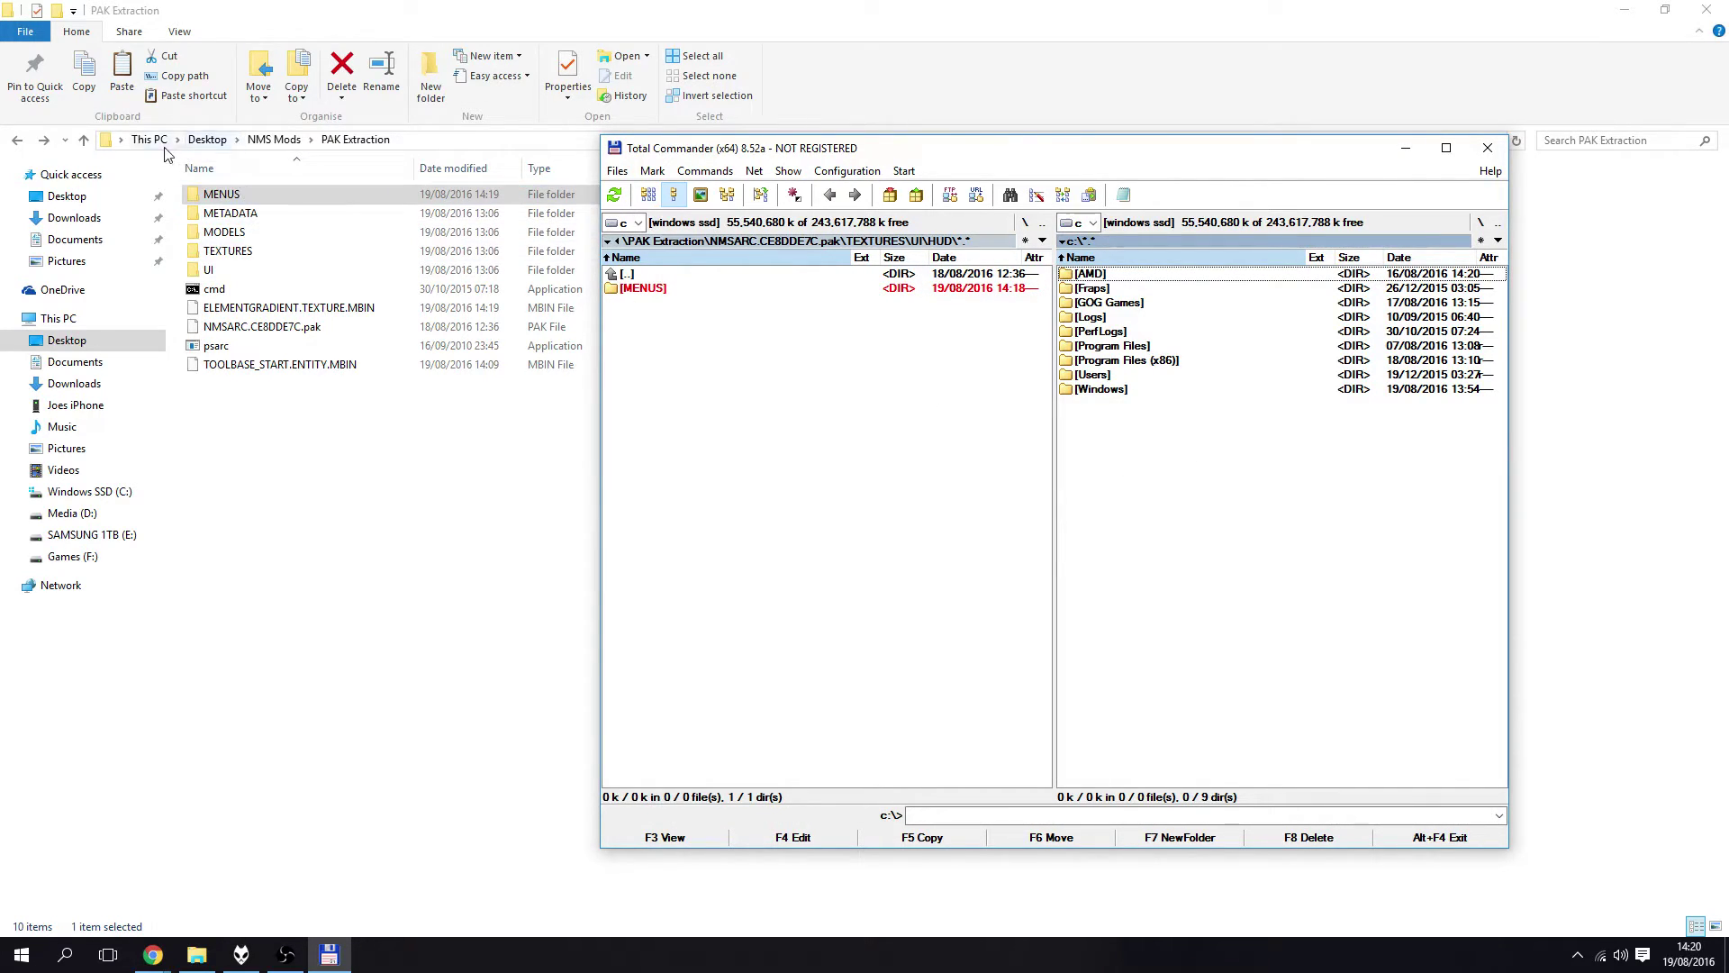
pyautogui.doubleClick(1090, 375)
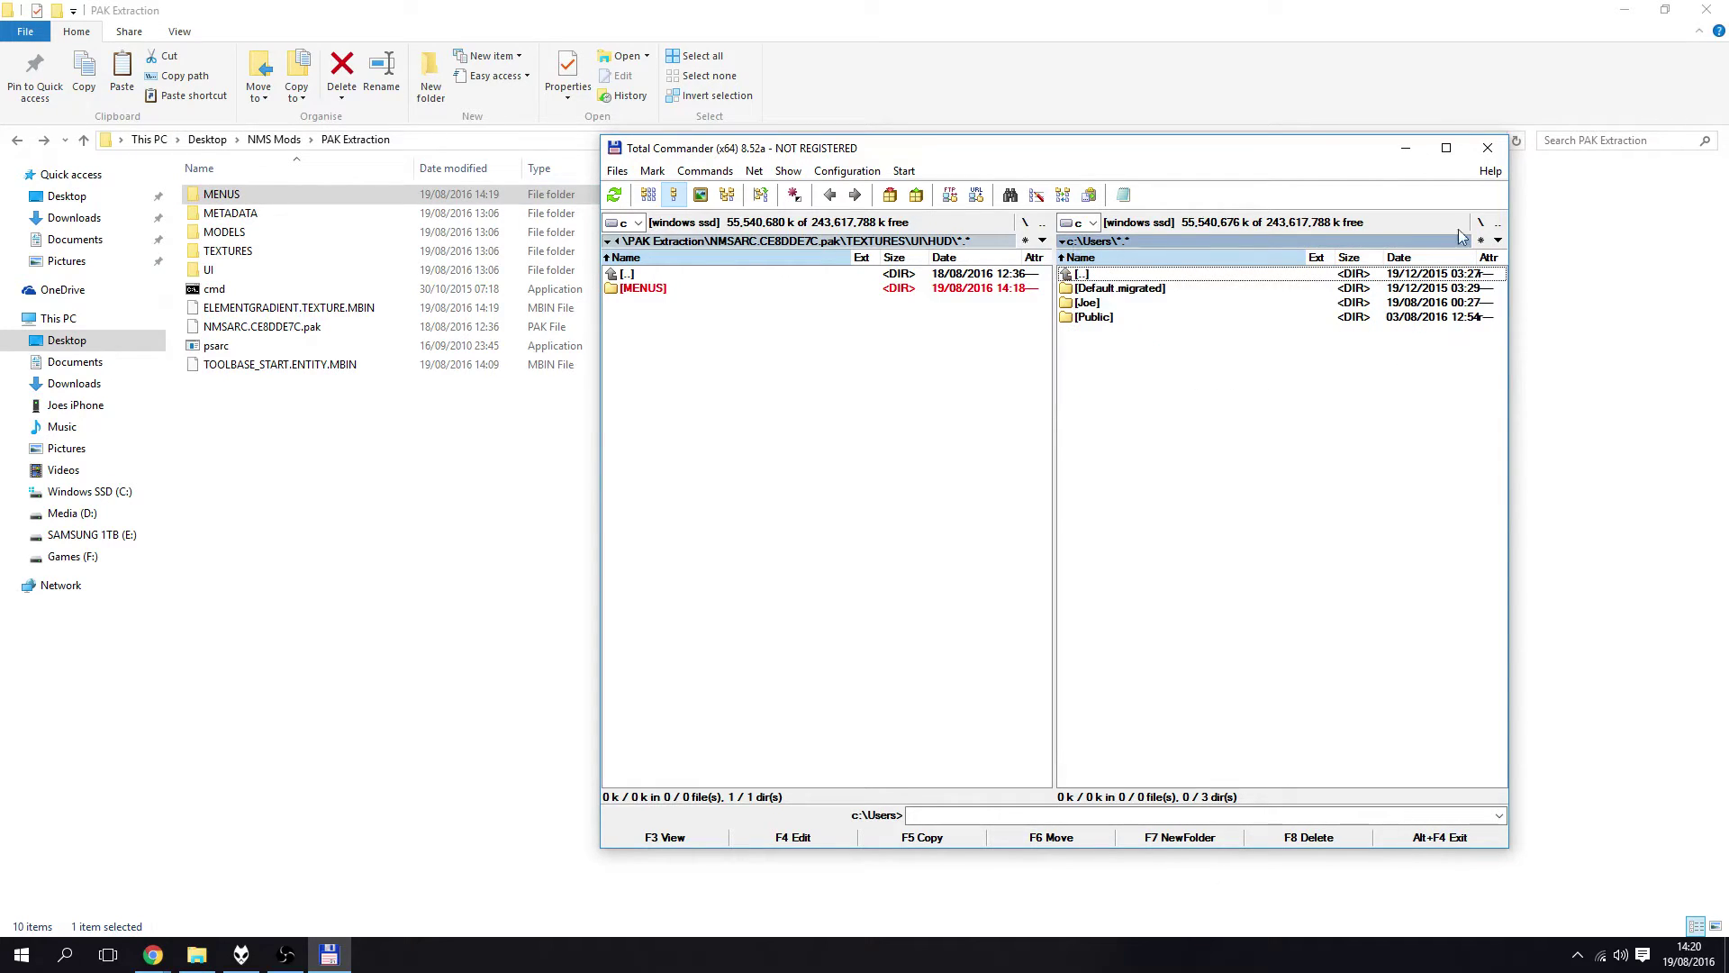
pyautogui.doubleClick(1087, 304)
pyautogui.doubleClick(1094, 348)
pyautogui.doubleClick(1107, 332)
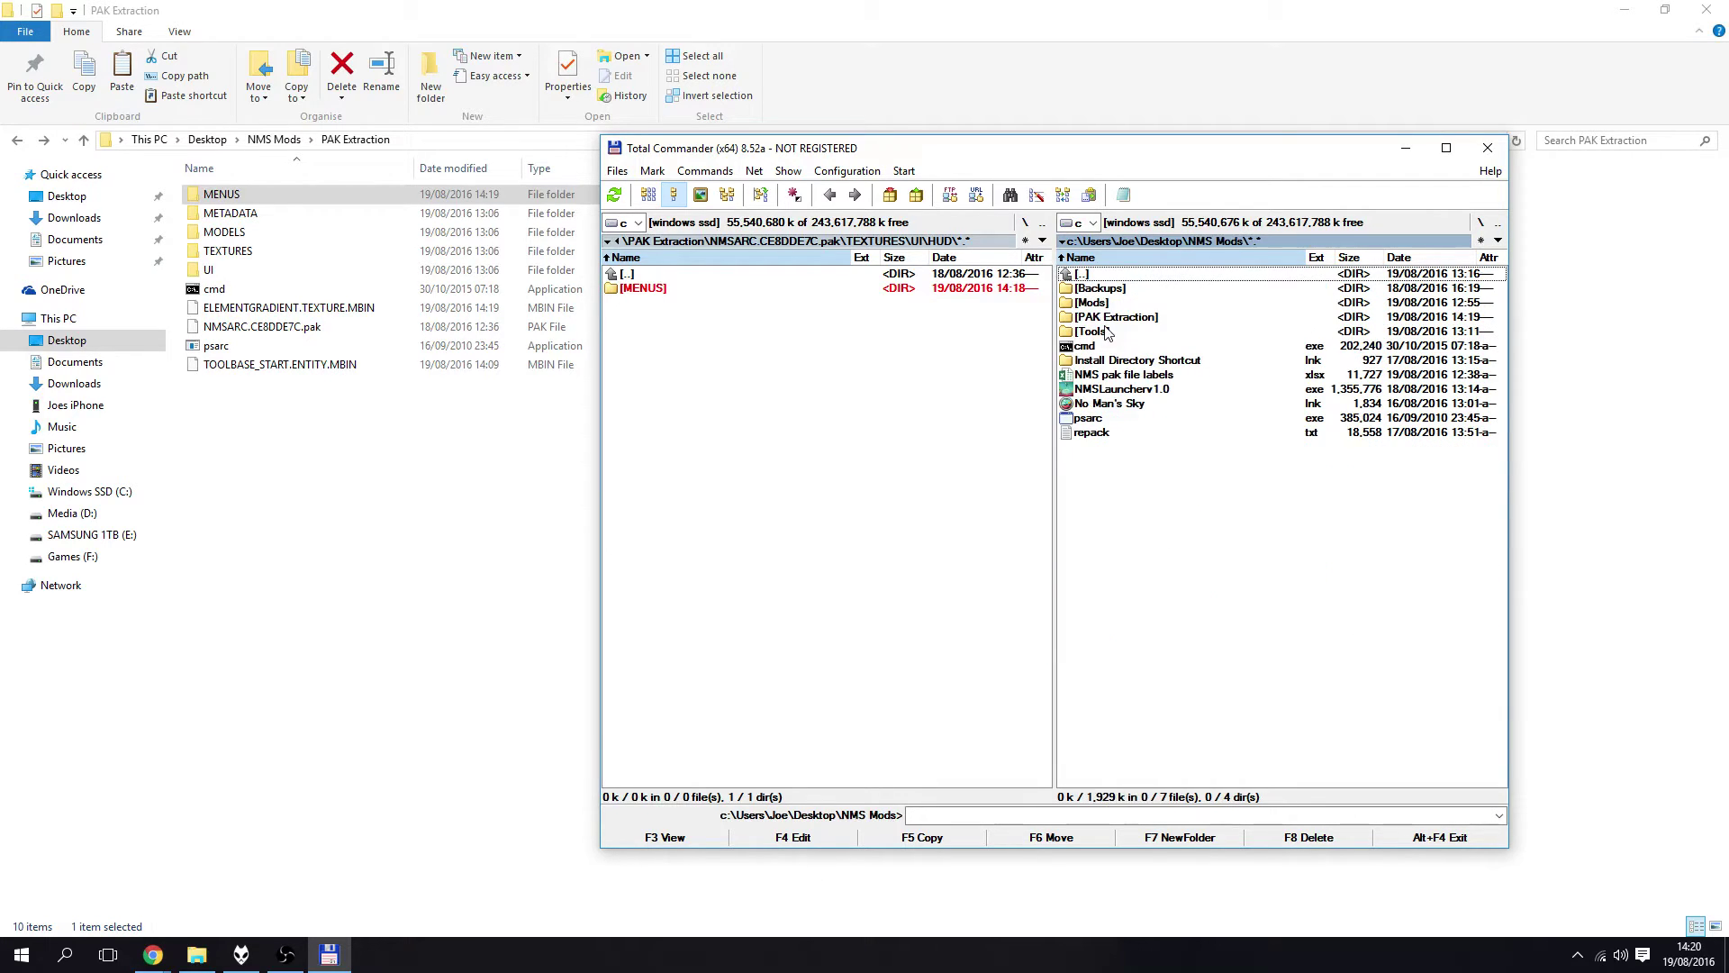
pyautogui.doubleClick(1099, 316)
# Confirm the extracted MENUS folder holds ELEMENTGRADIENT.TEXTURE.MBIN at 608 bytes.
pyautogui.click(1096, 289)
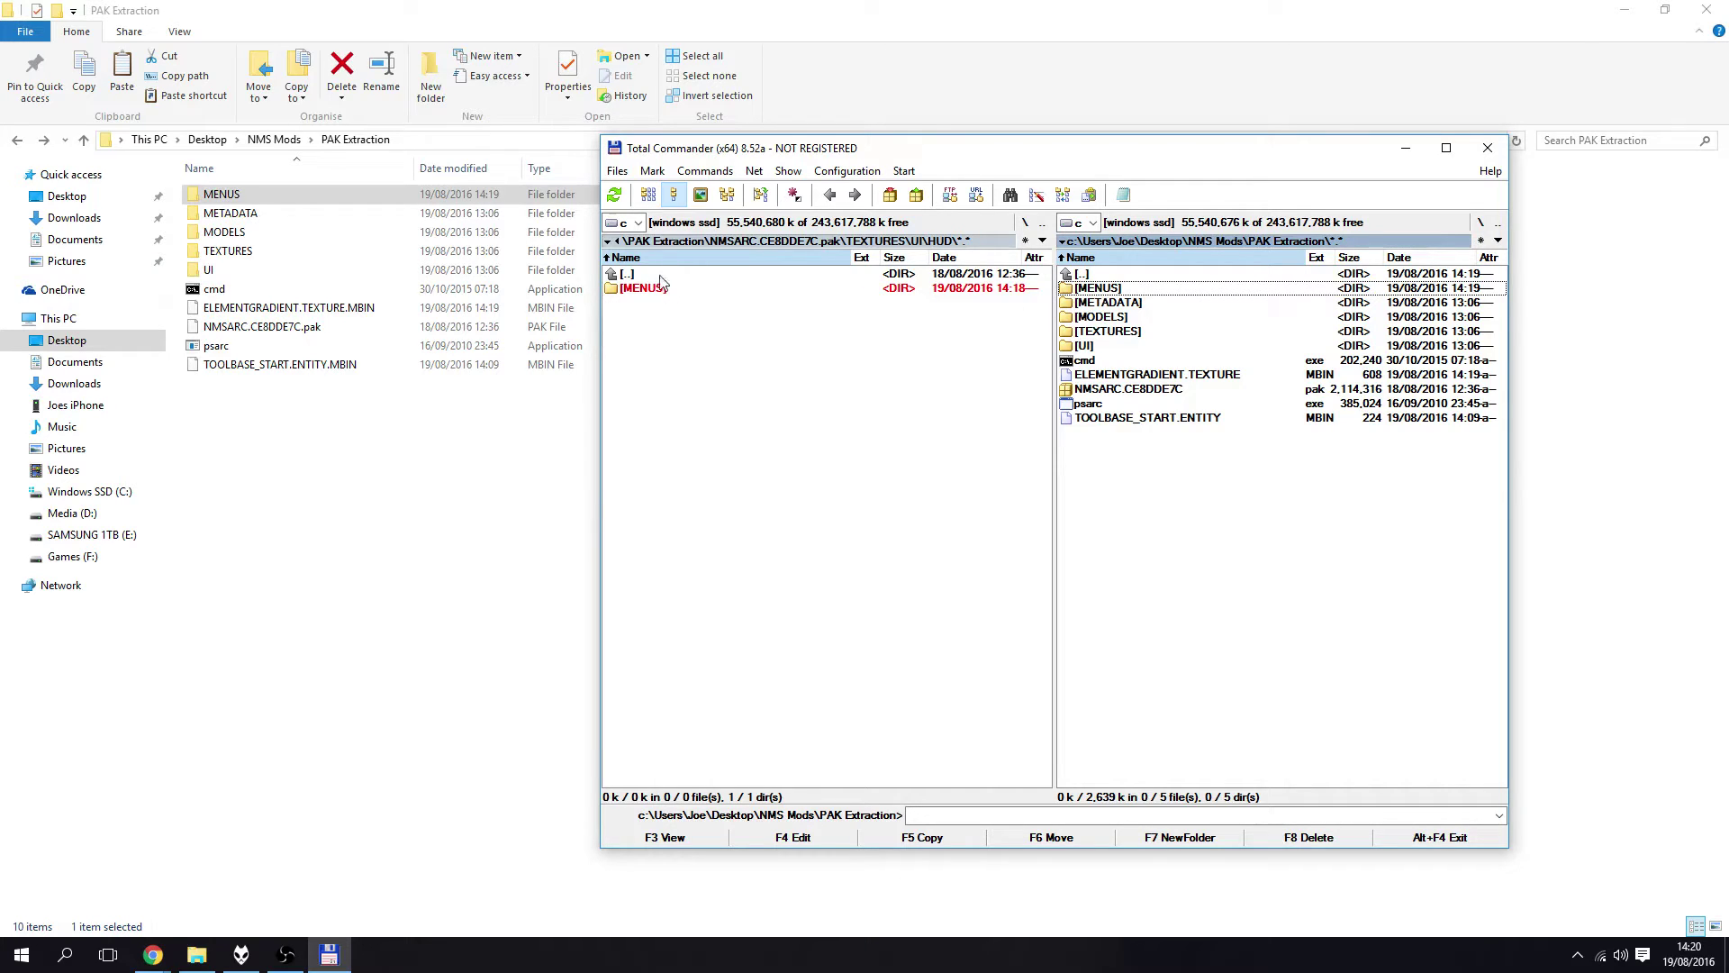
pyautogui.doubleClick(224, 196)
pyautogui.click(227, 196)
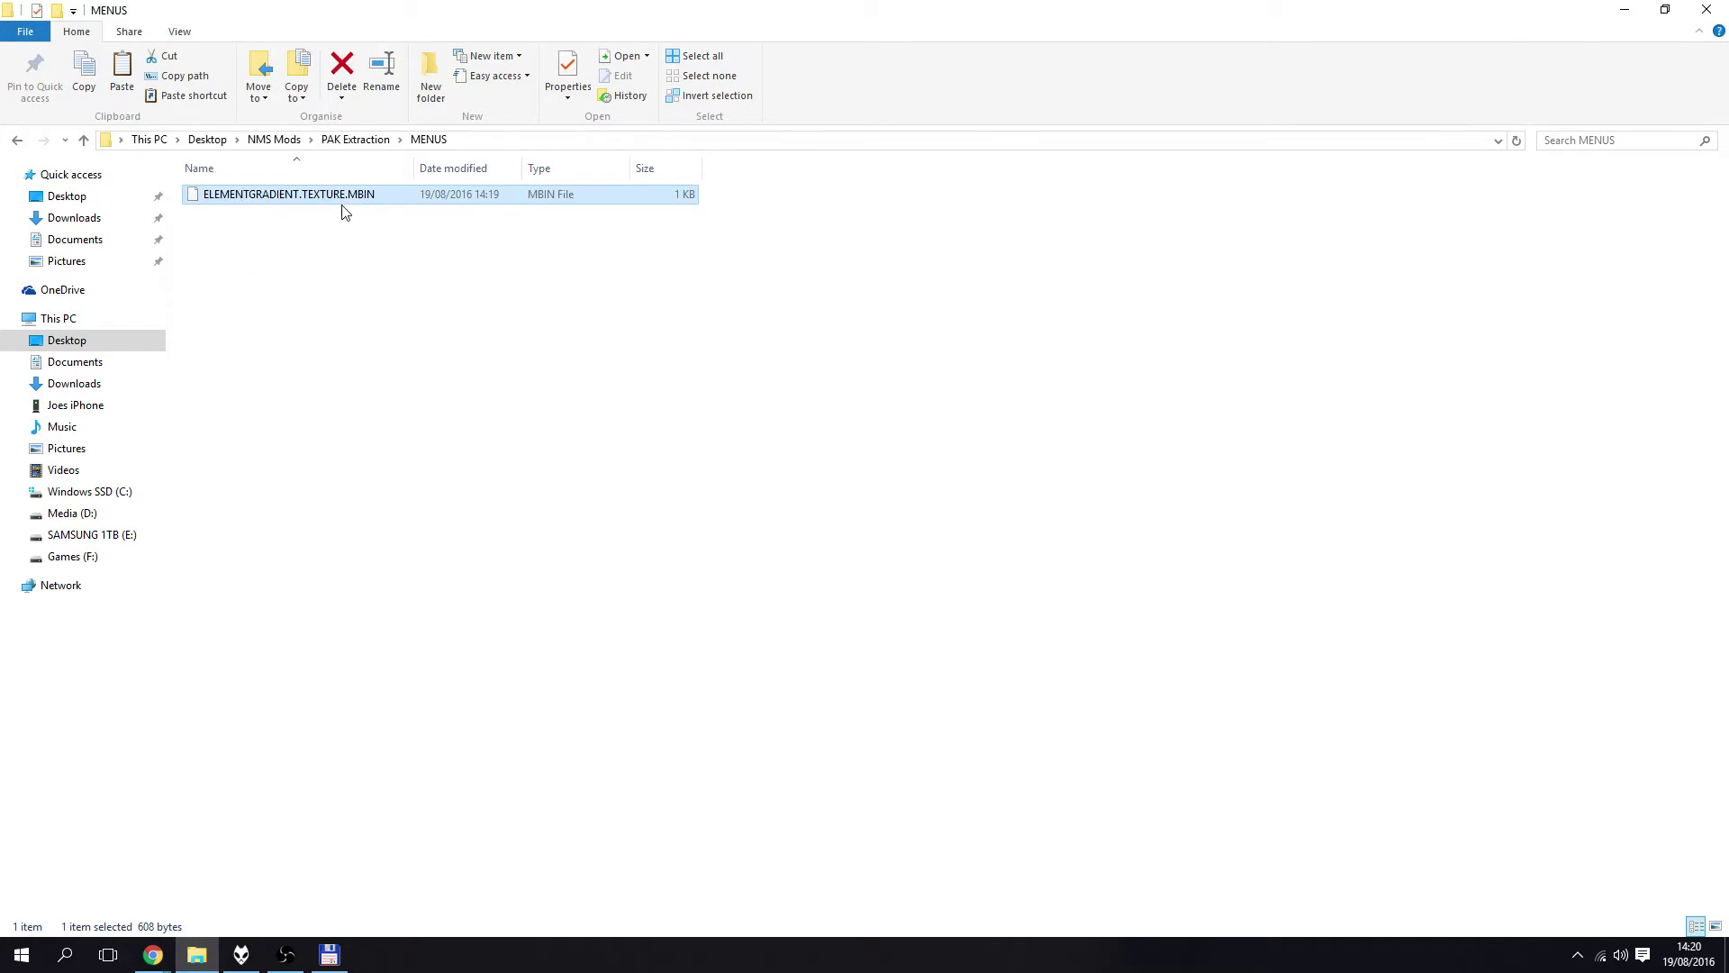
# In Total Commander, climb out of HUD and TEXTURES to PAK Extraction, then select the MENUS folder.
pyautogui.click(331, 956)
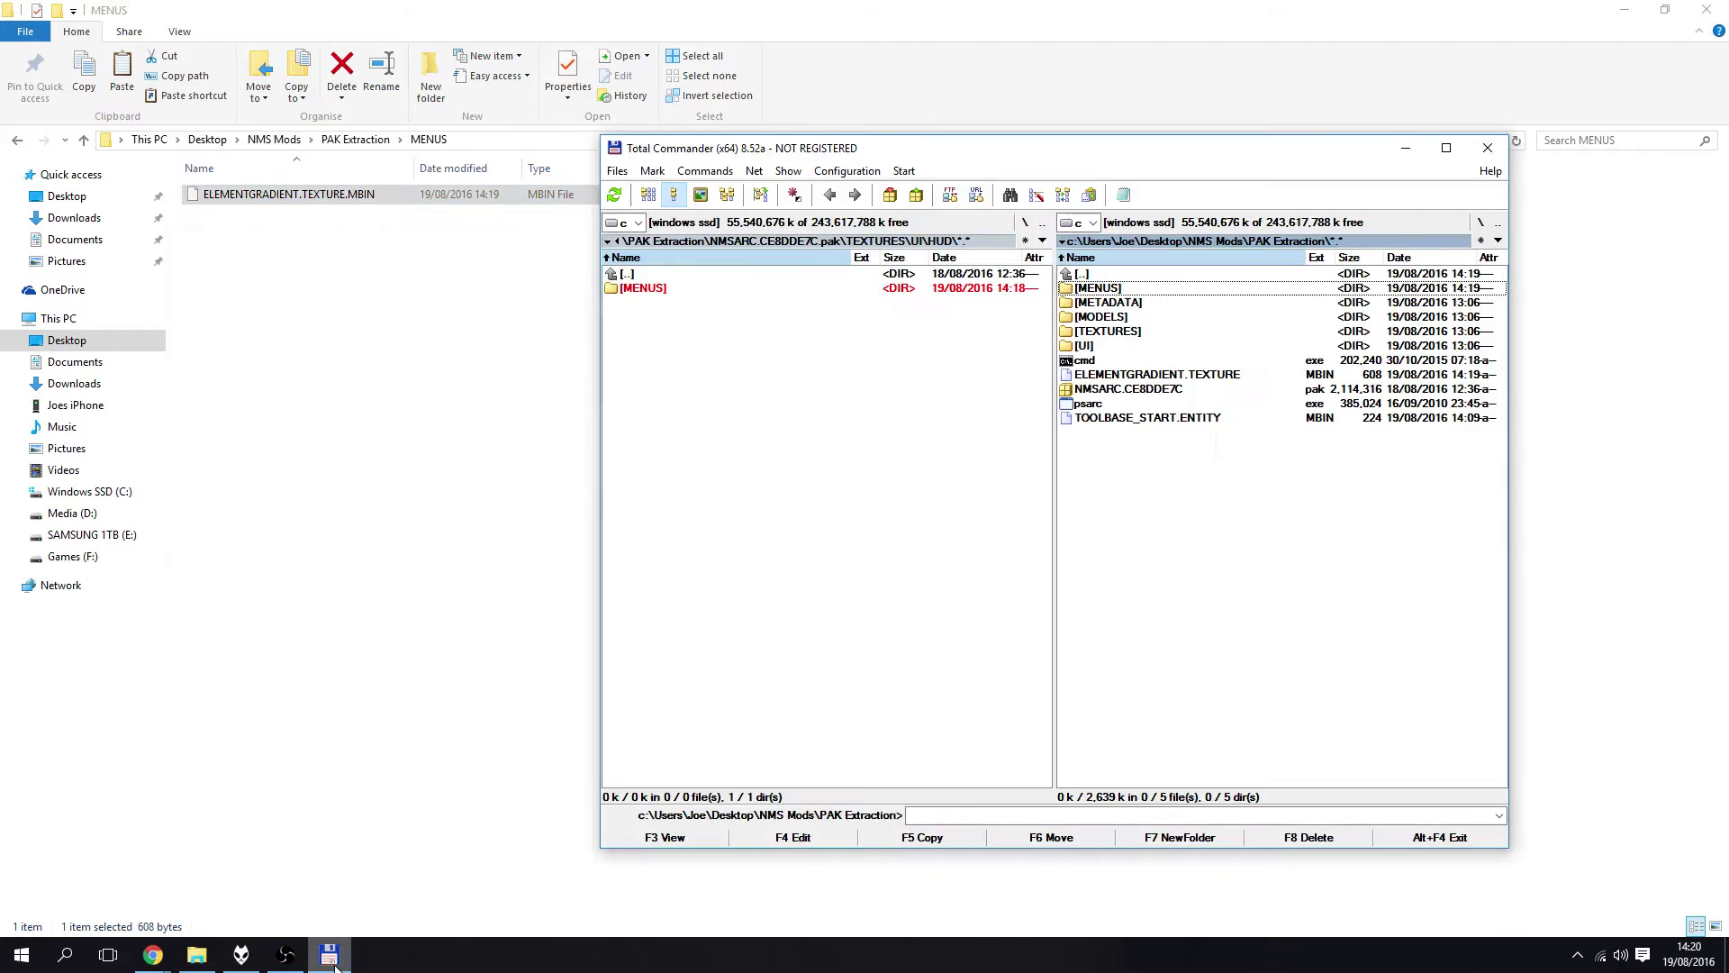
pyautogui.click(300, 212)
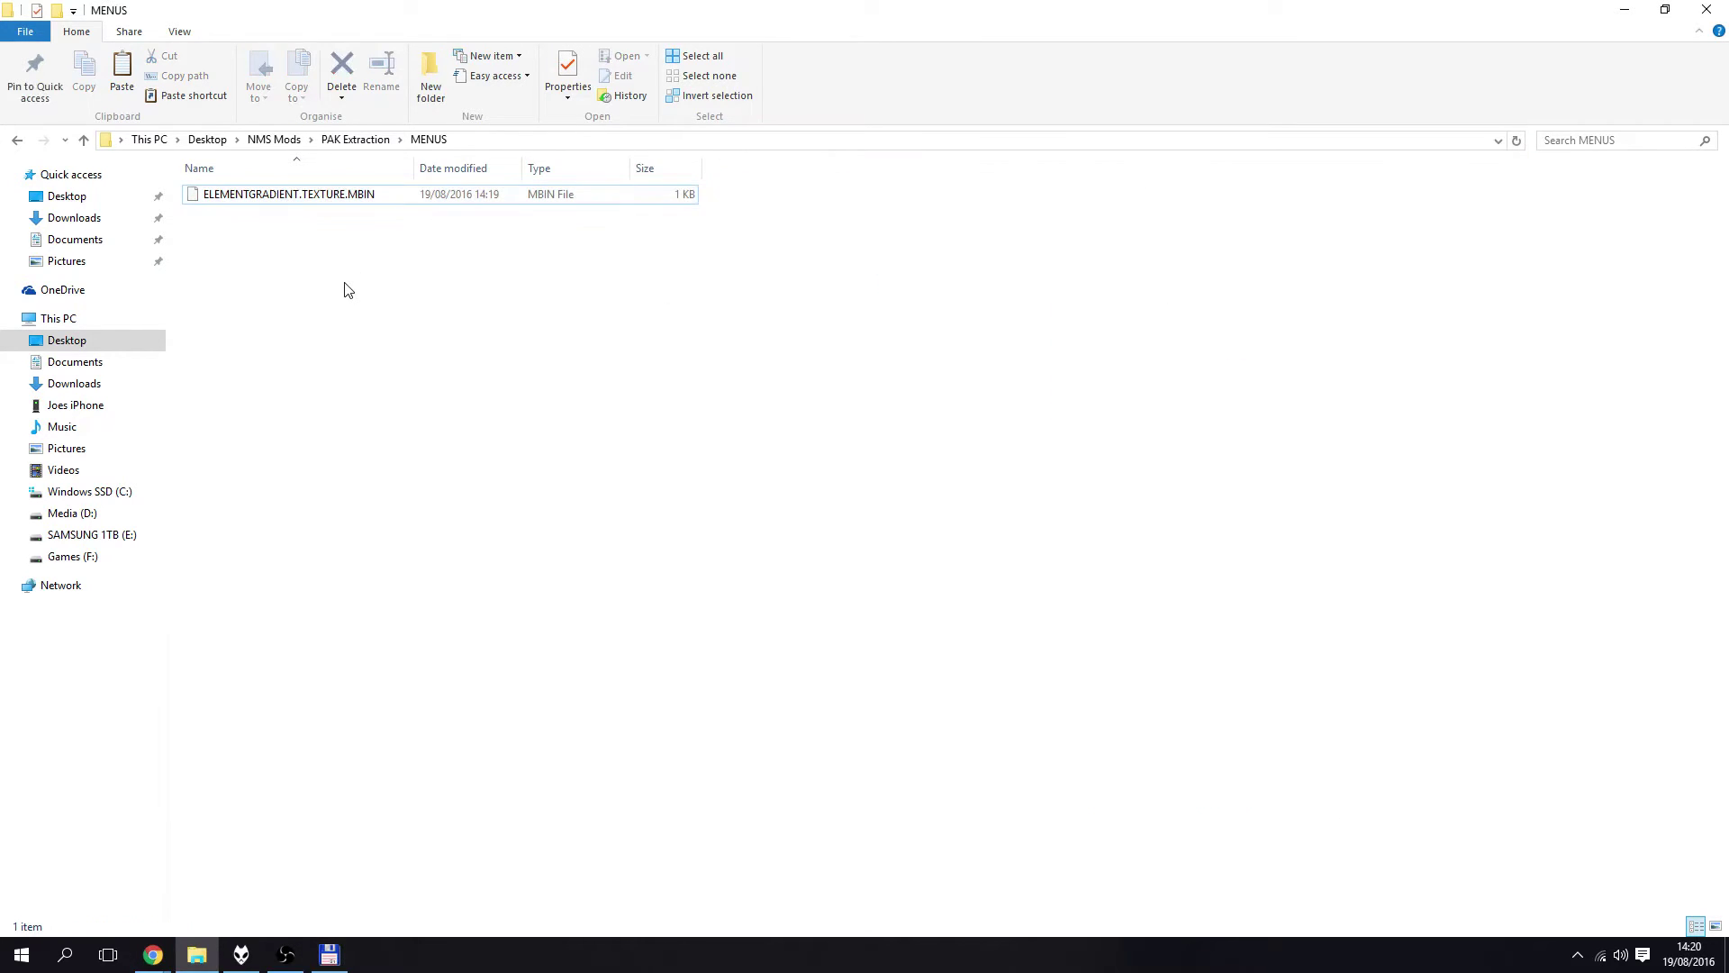
pyautogui.click(329, 954)
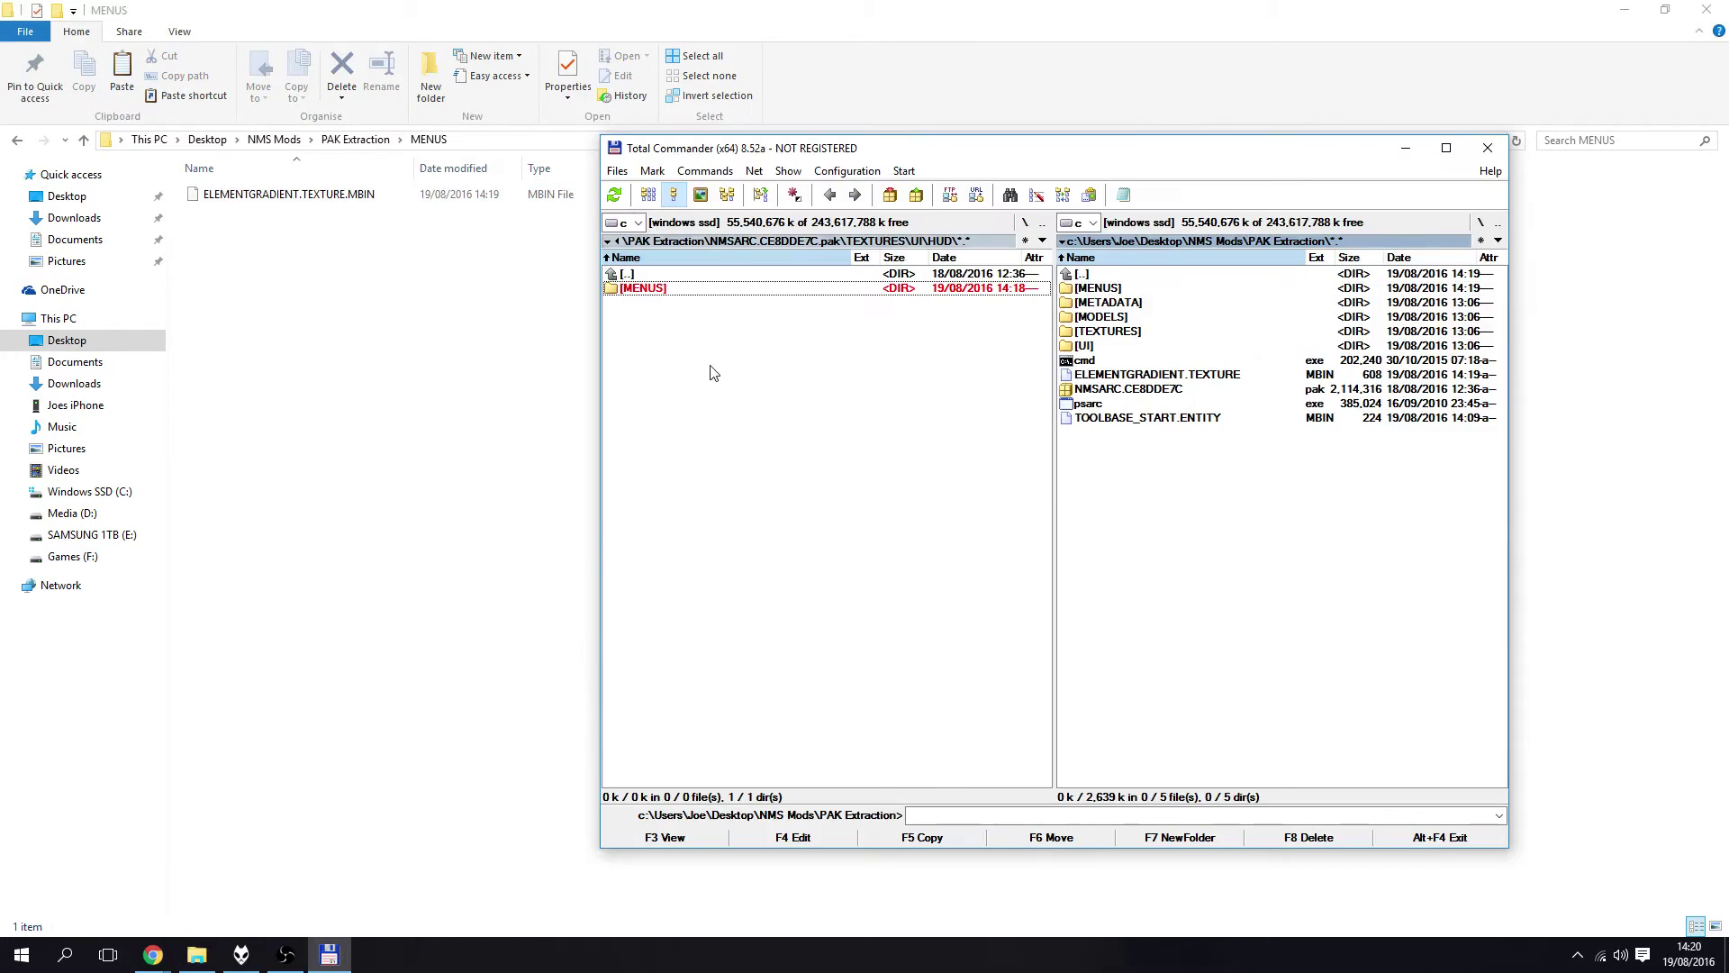
pyautogui.click(676, 324)
pyautogui.doubleClick(623, 275)
pyautogui.doubleClick(623, 275)
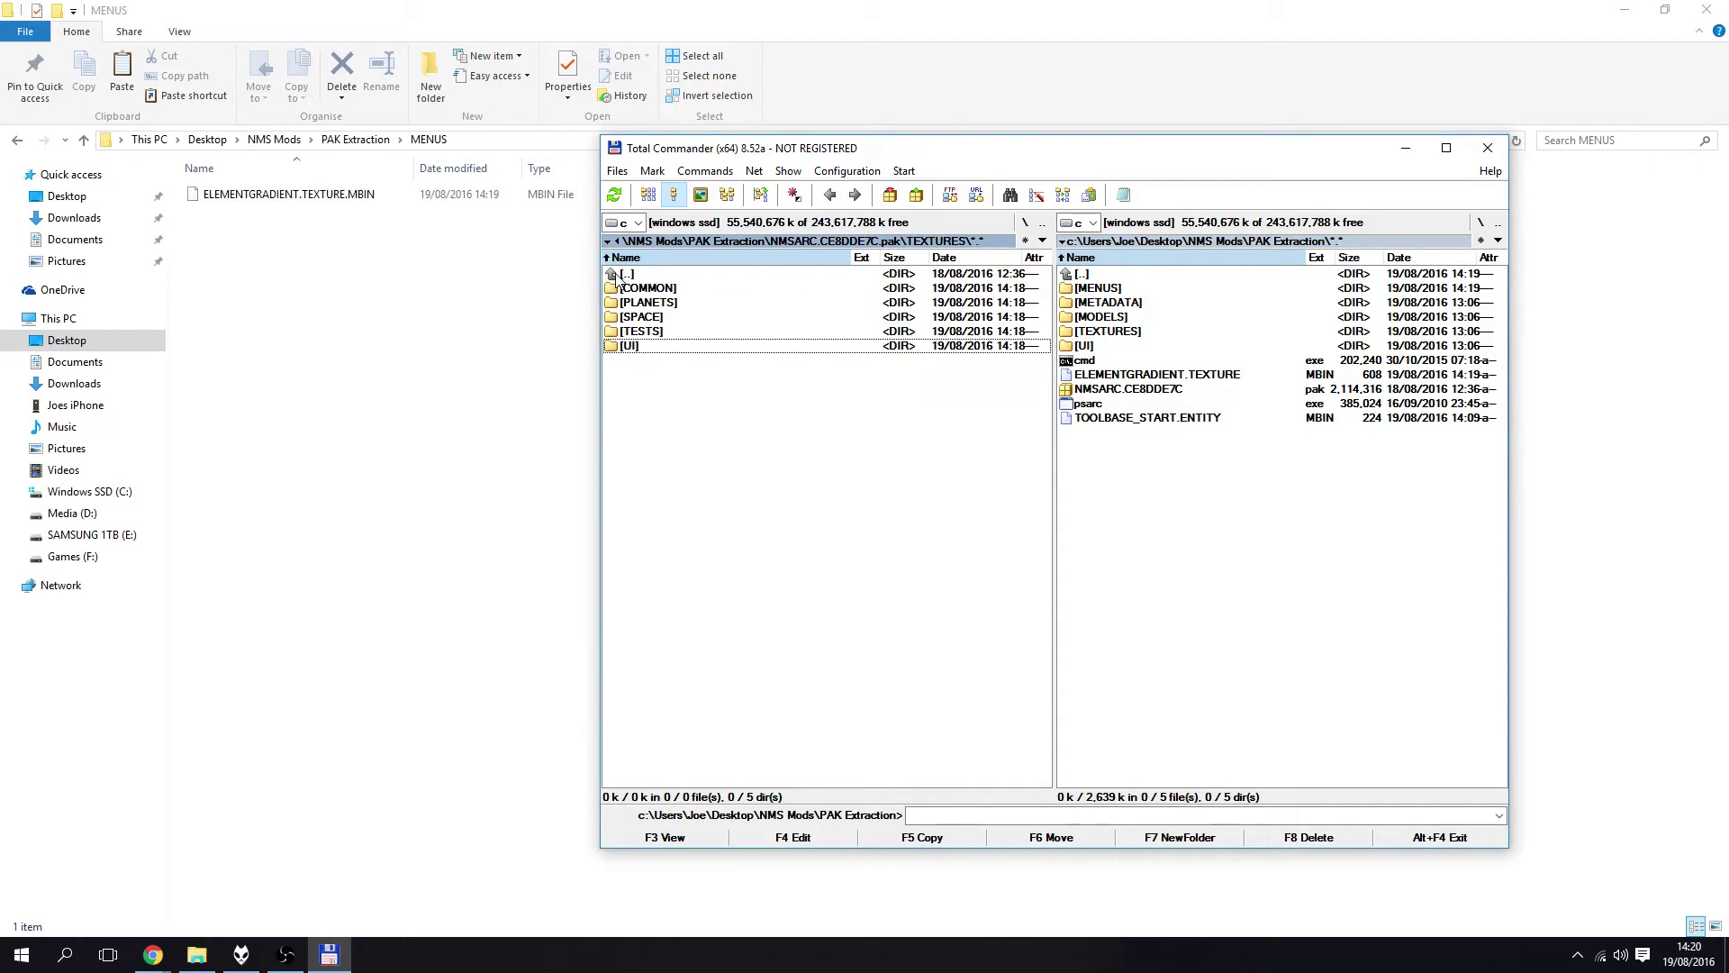
pyautogui.doubleClick(616, 275)
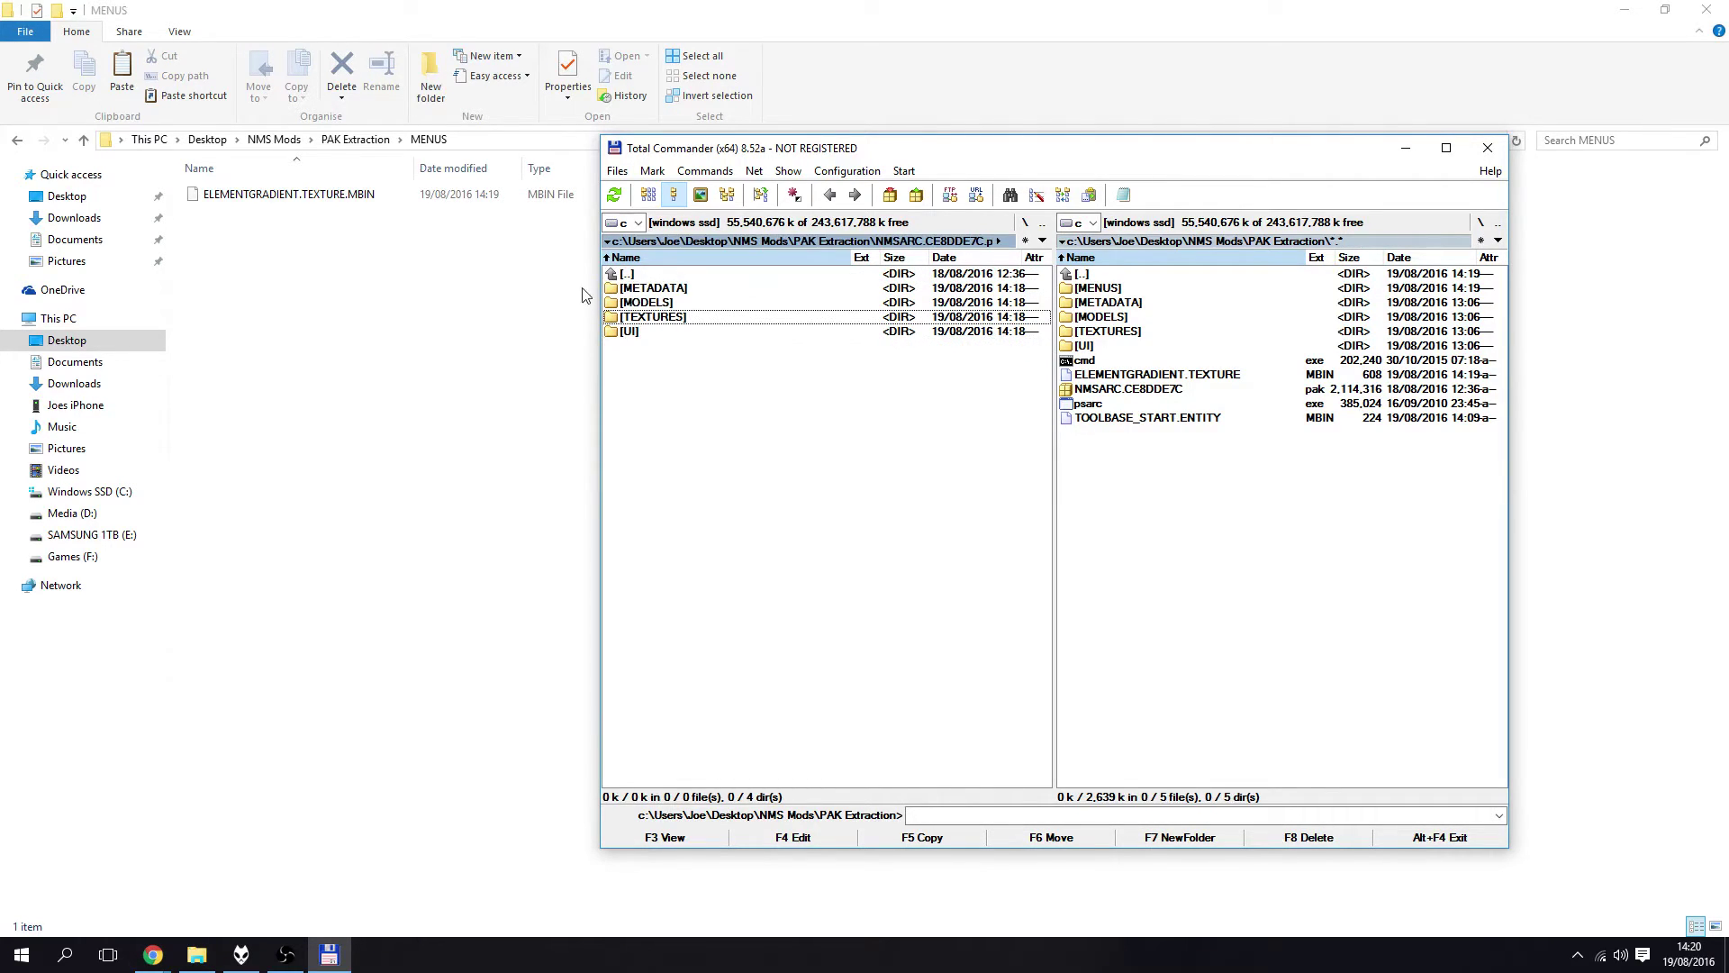
pyautogui.doubleClick(621, 274)
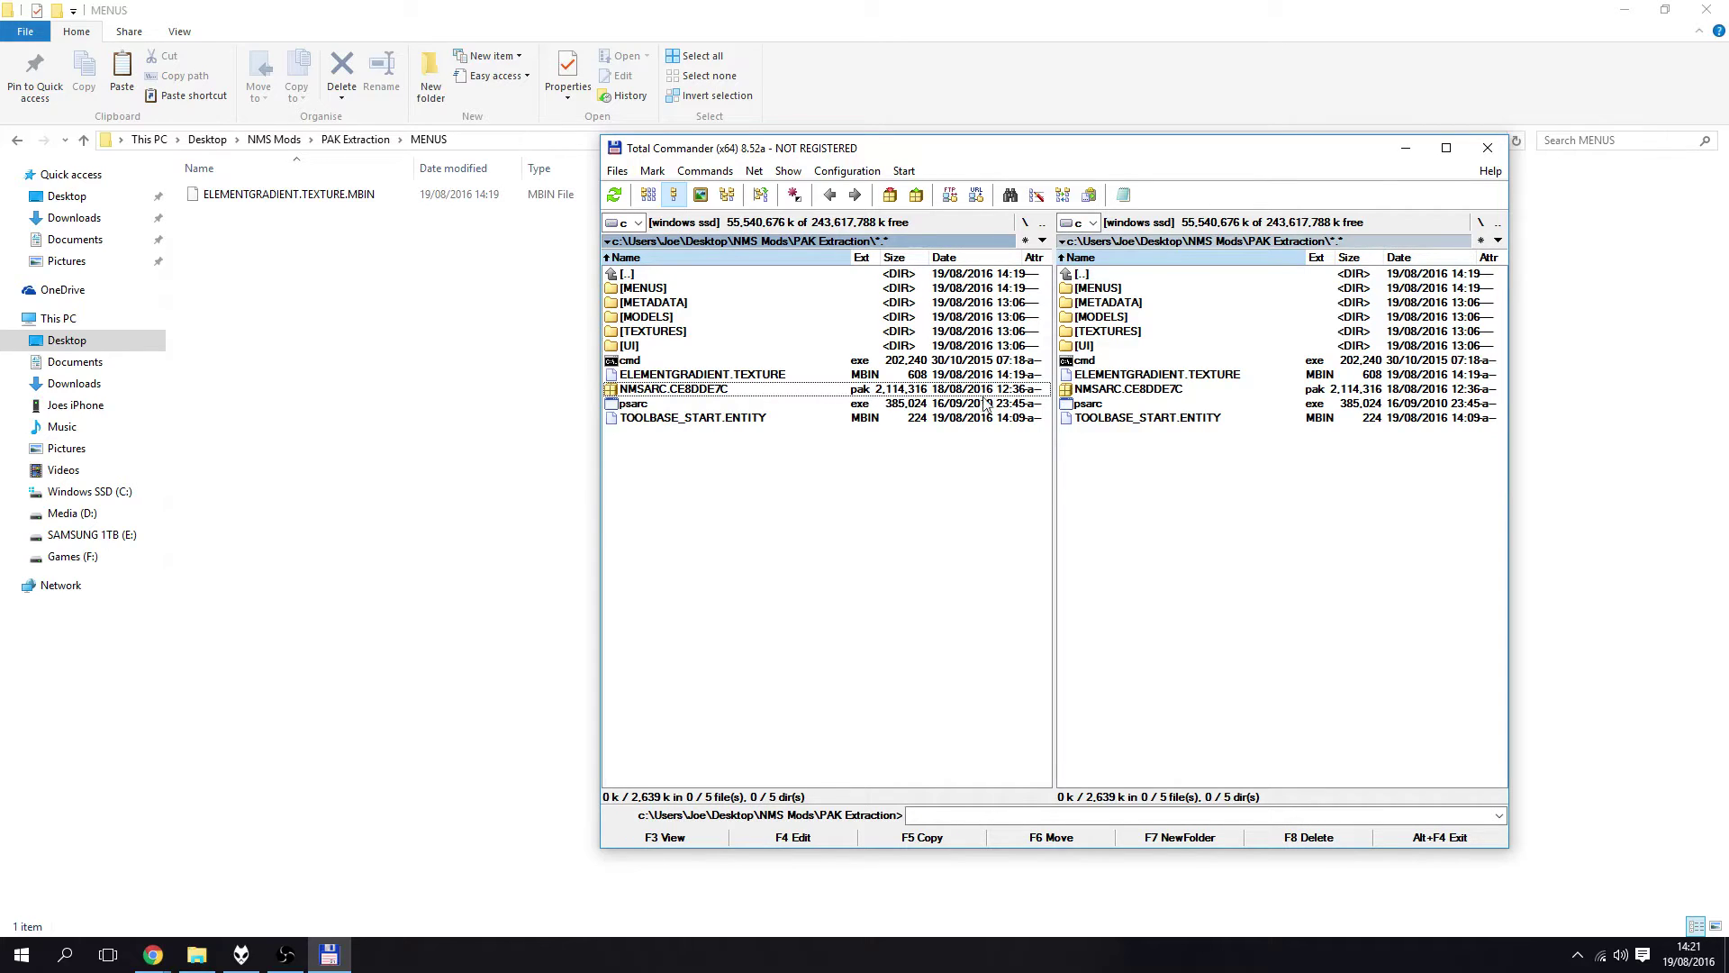
pyautogui.click(1100, 288)
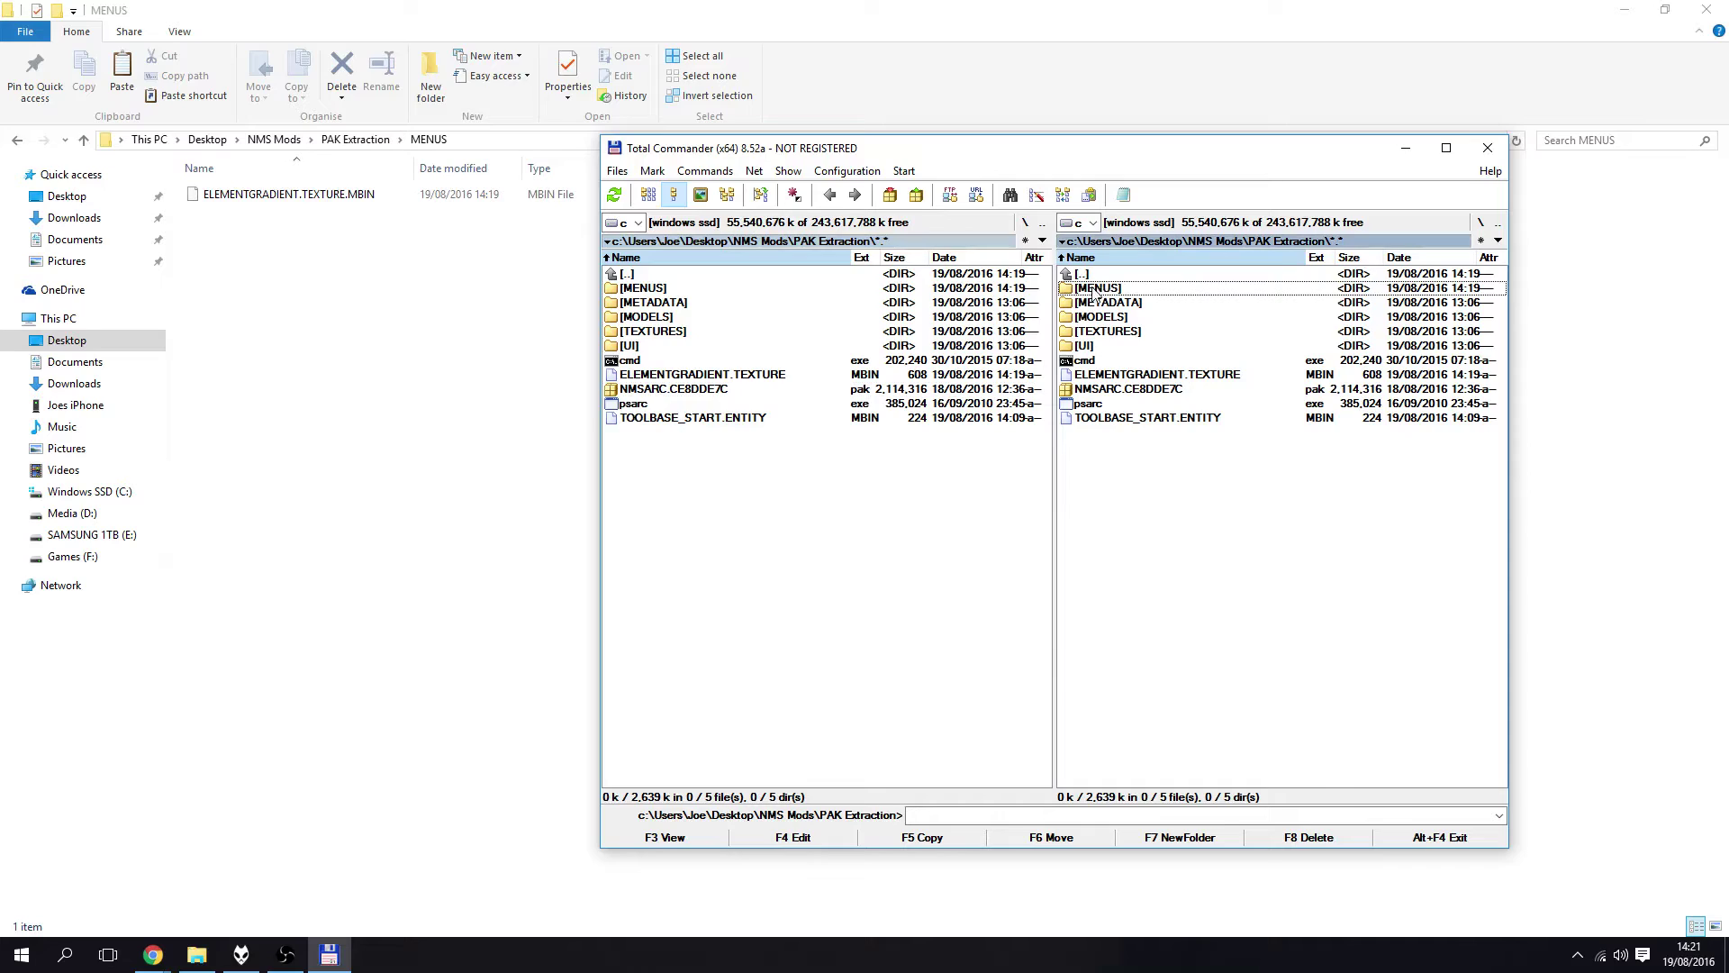
# Start packing the MENUS folder with the external '->' packer set to the pak format.
pyautogui.click(1208, 470)
pyautogui.click(892, 195)
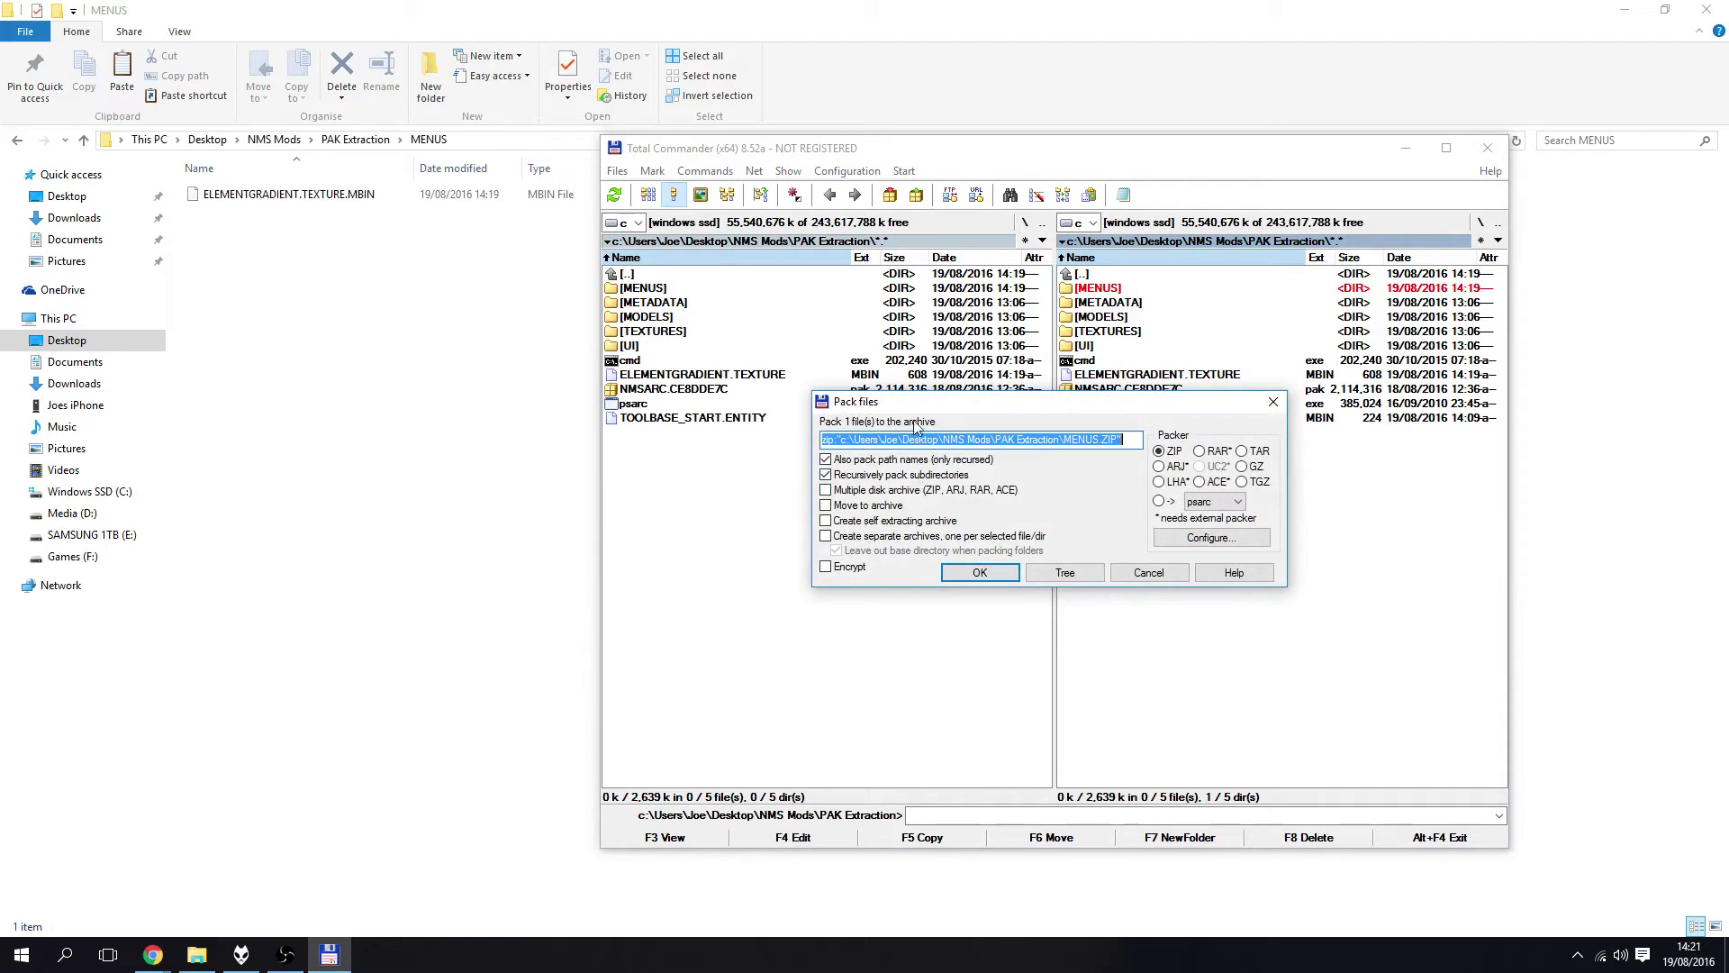
pyautogui.moveTo(966, 410); pyautogui.dragTo(930, 414)
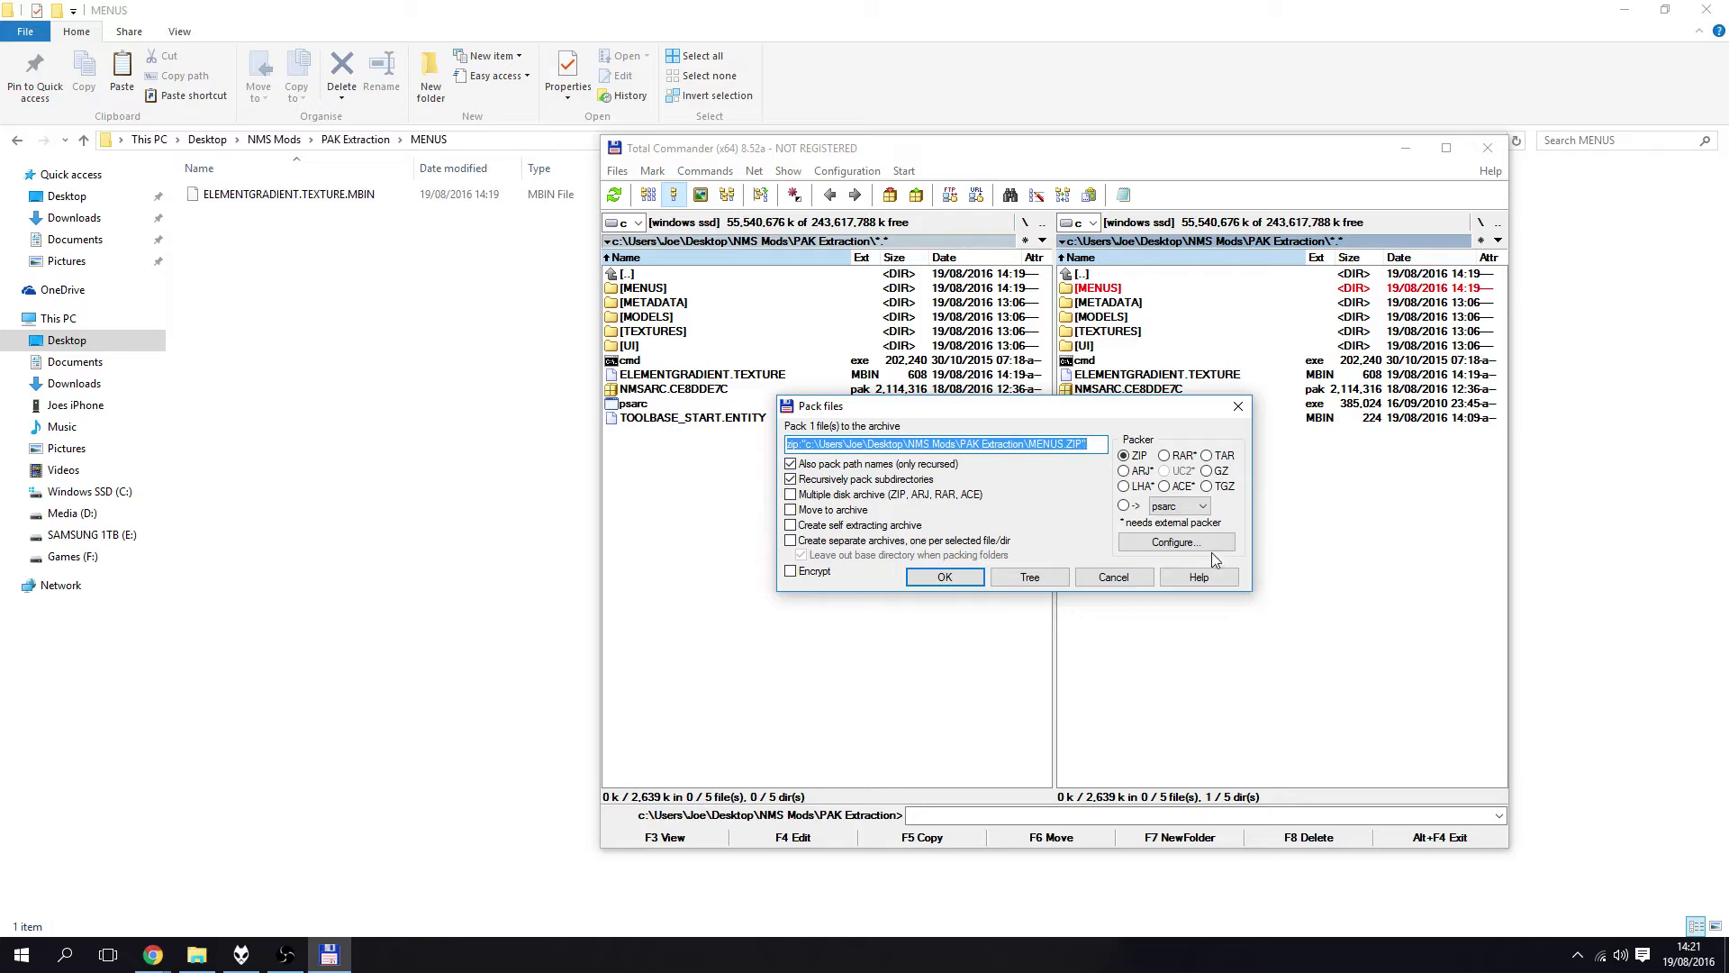
pyautogui.click(1126, 507)
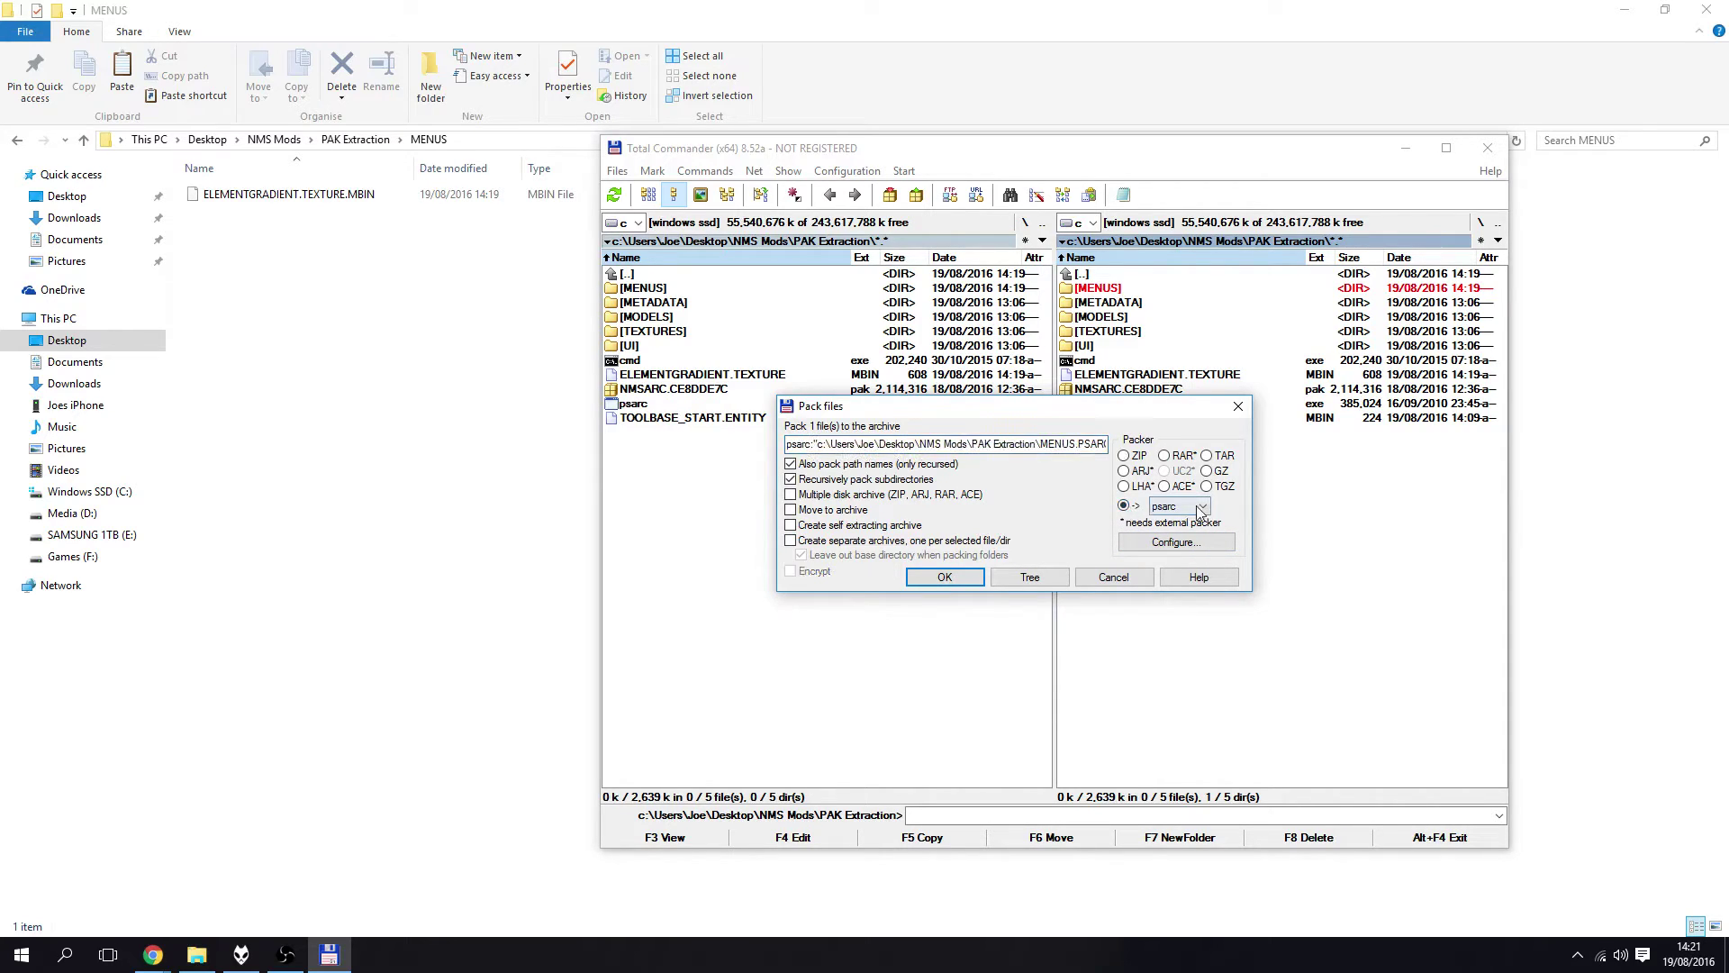
pyautogui.click(1203, 506)
pyautogui.click(1180, 535)
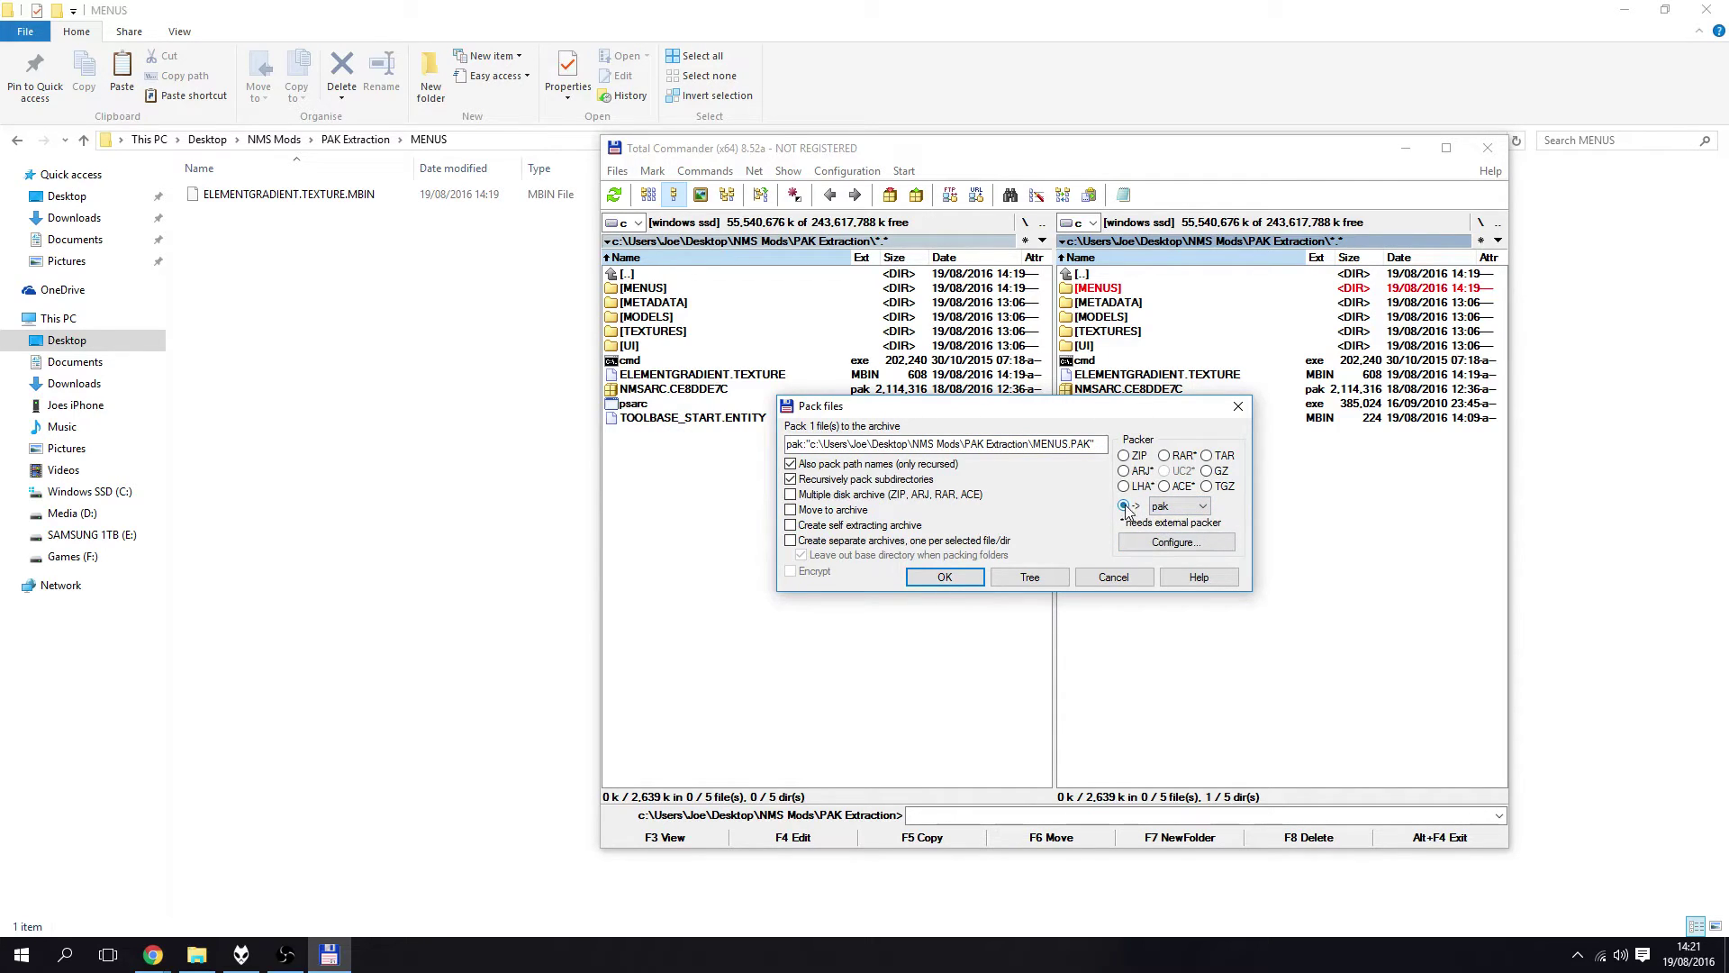
pyautogui.click(1206, 510)
pyautogui.click(1206, 510)
# Leave the PSARC plugin settings unchanged and create the MENUS.PAK archive.
pyautogui.click(1173, 541)
pyautogui.click(1028, 418)
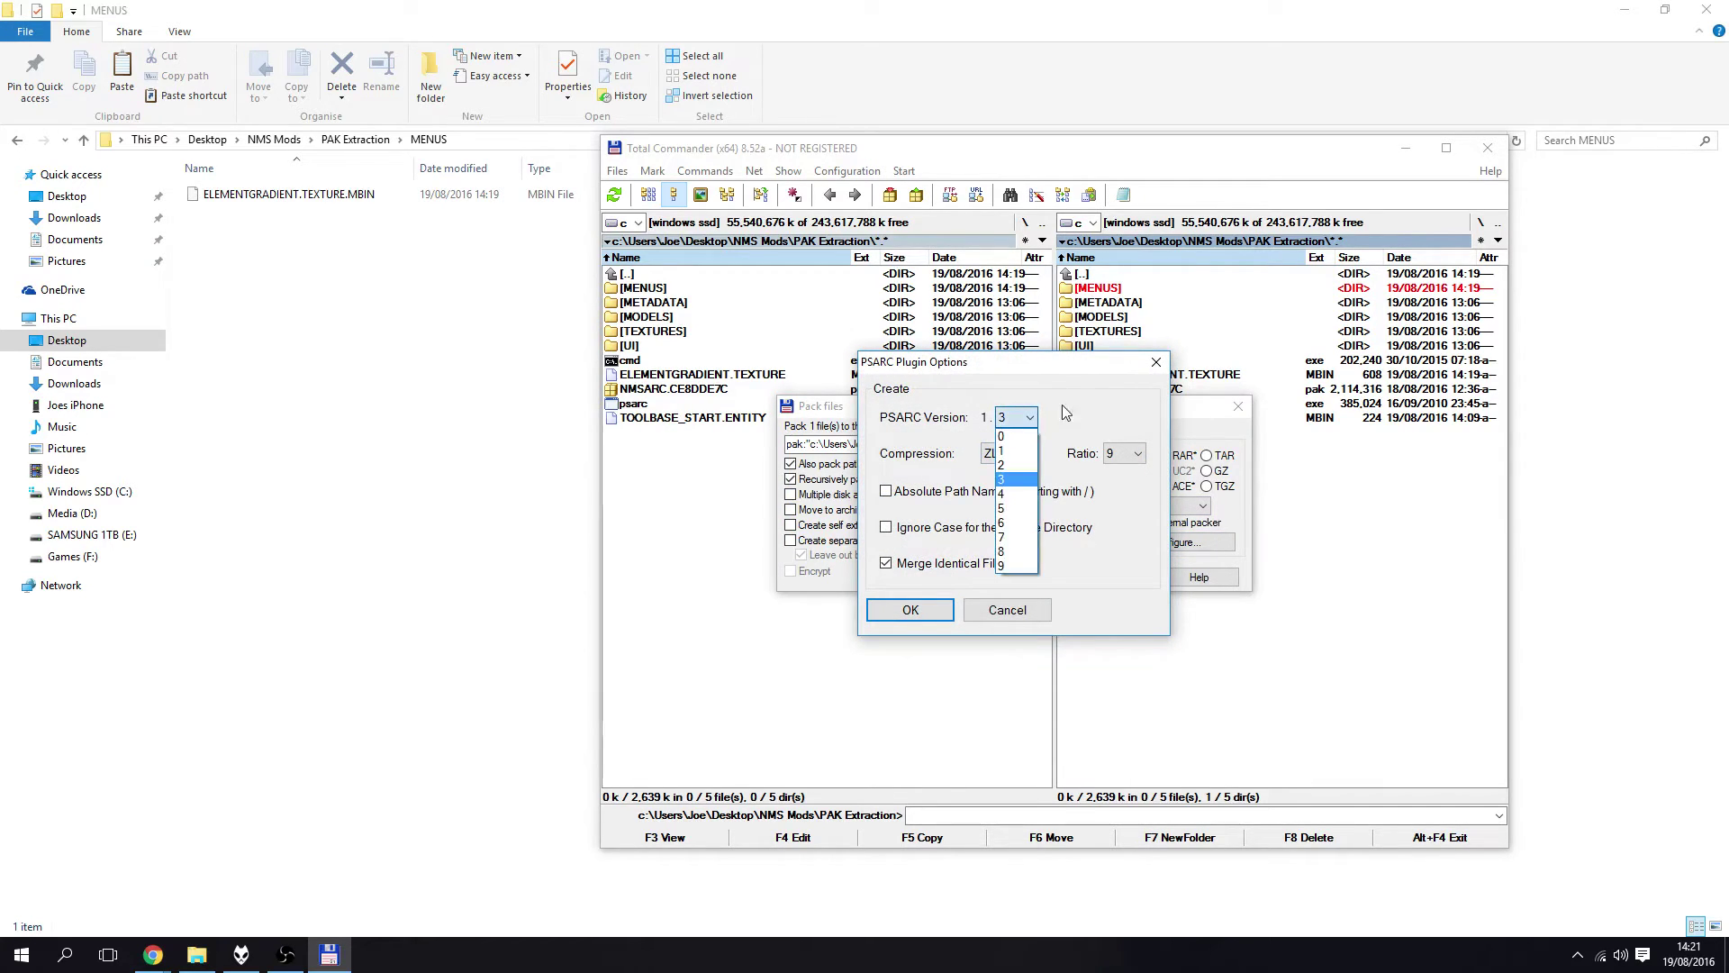
pyautogui.click(1152, 390)
pyautogui.click(1156, 362)
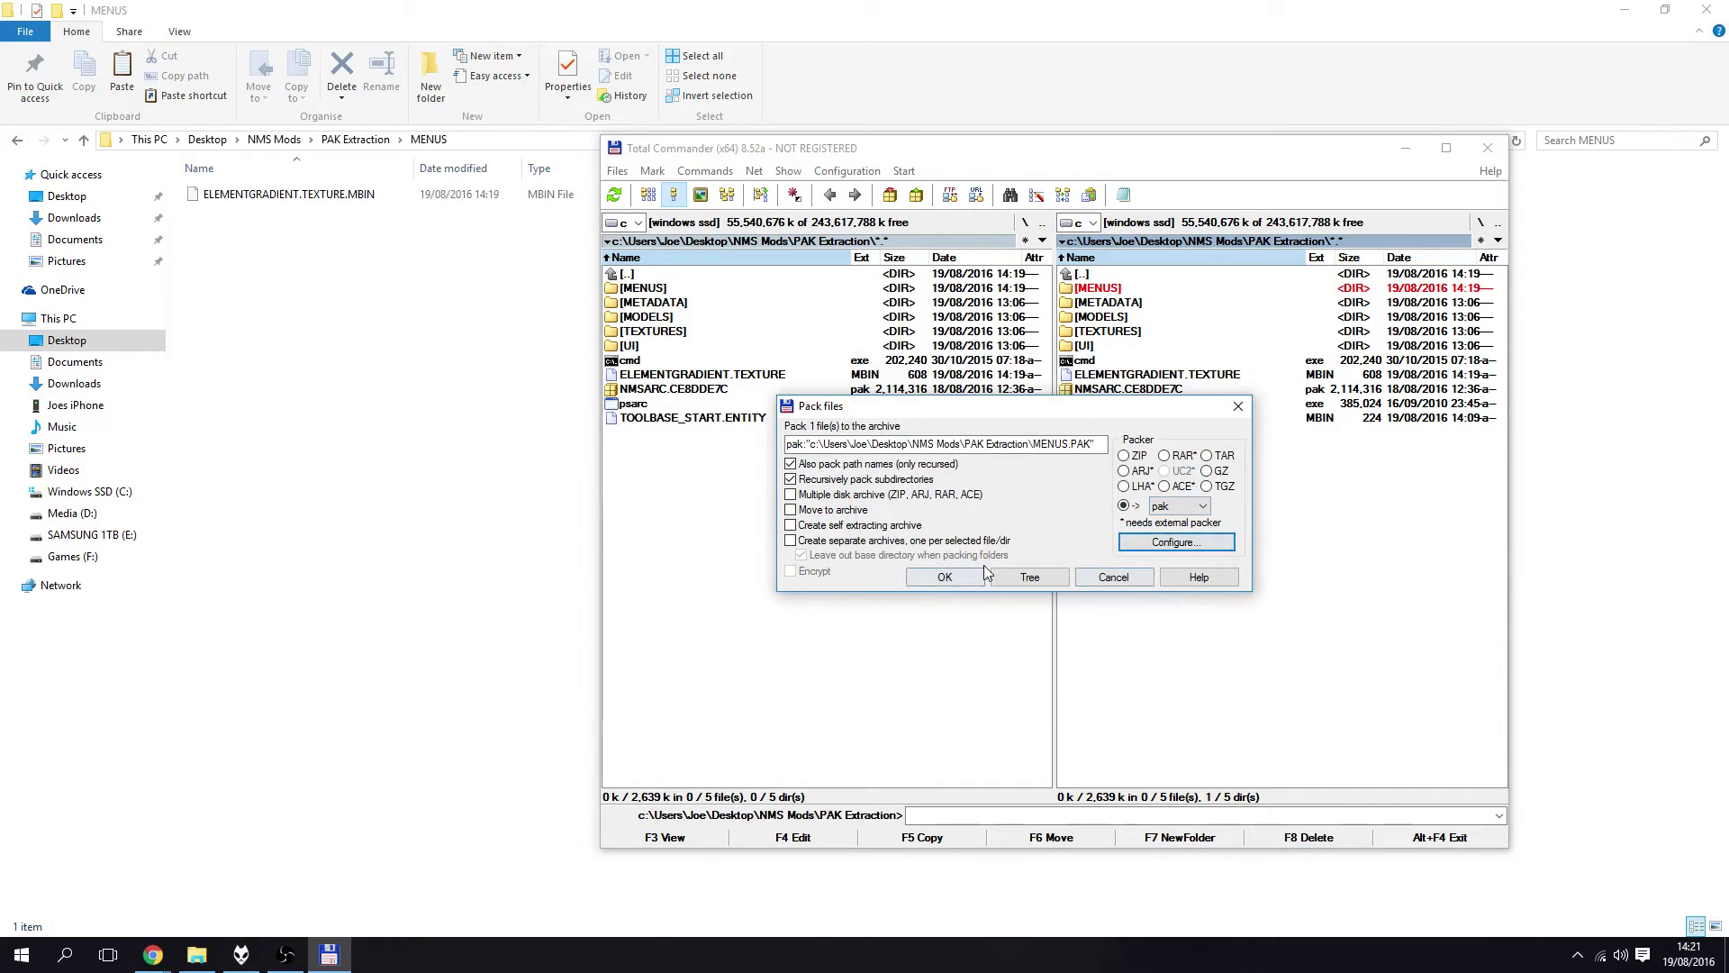
pyautogui.click(945, 579)
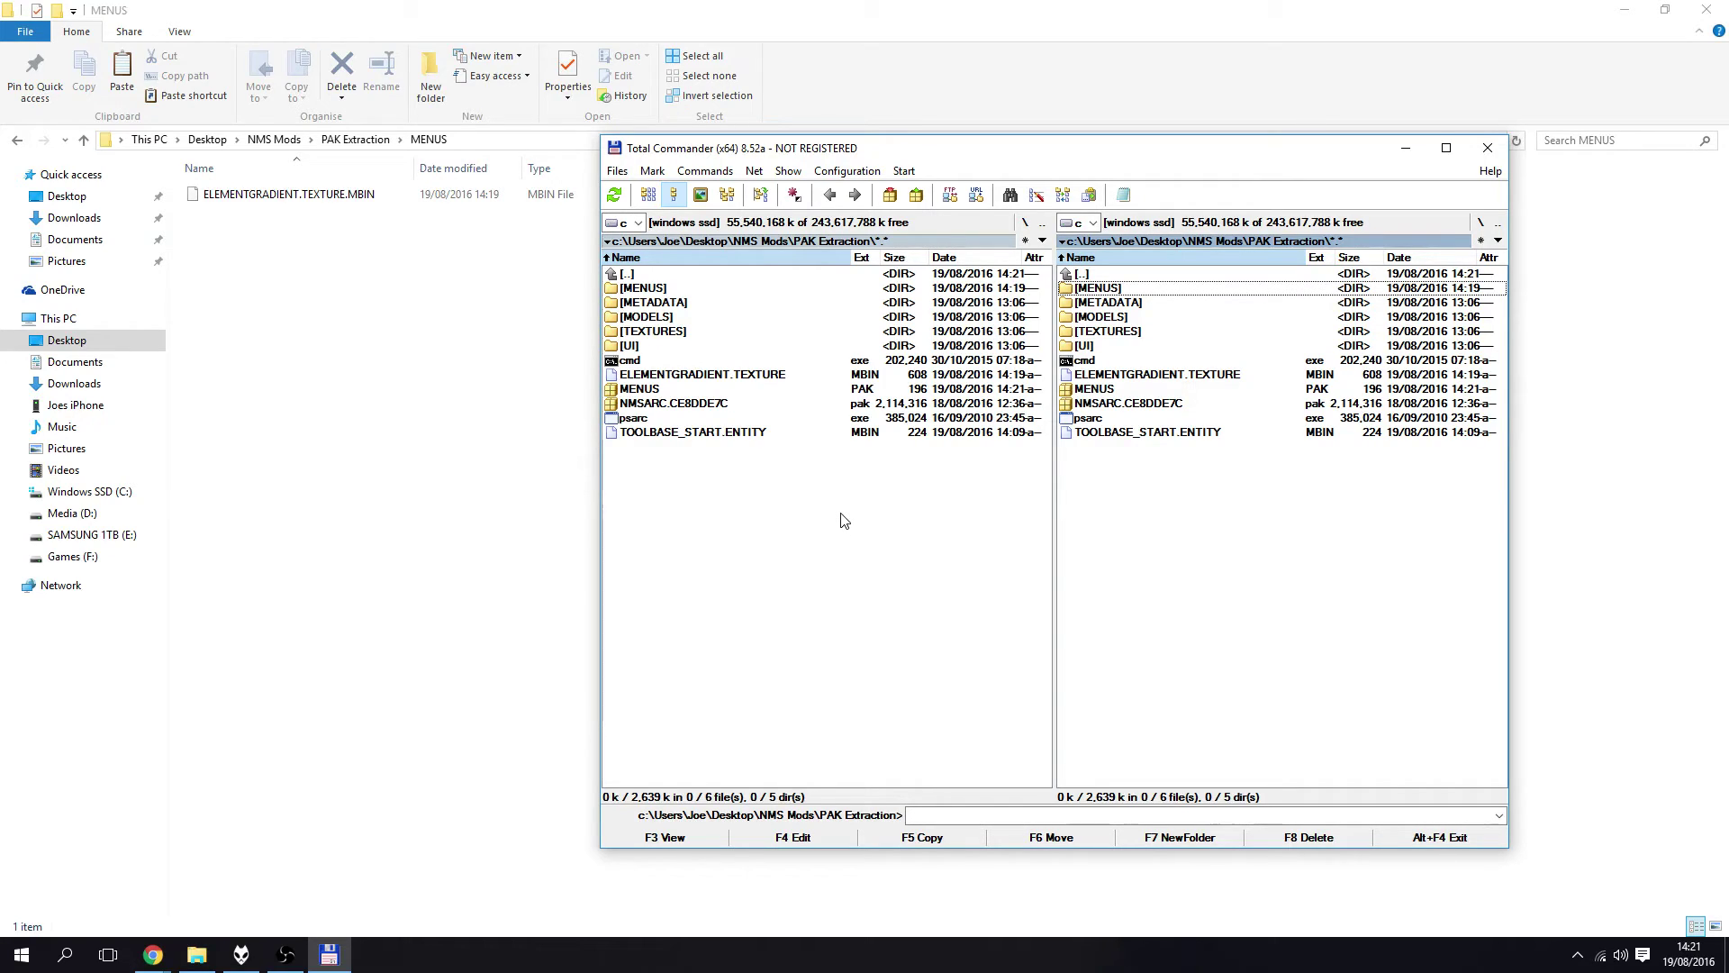
pyautogui.click(475, 452)
# Copy MENUS.PAK from PAK Extraction into the game's GAMEDATA\PCBANKS folder.
pyautogui.press('BackSpace')
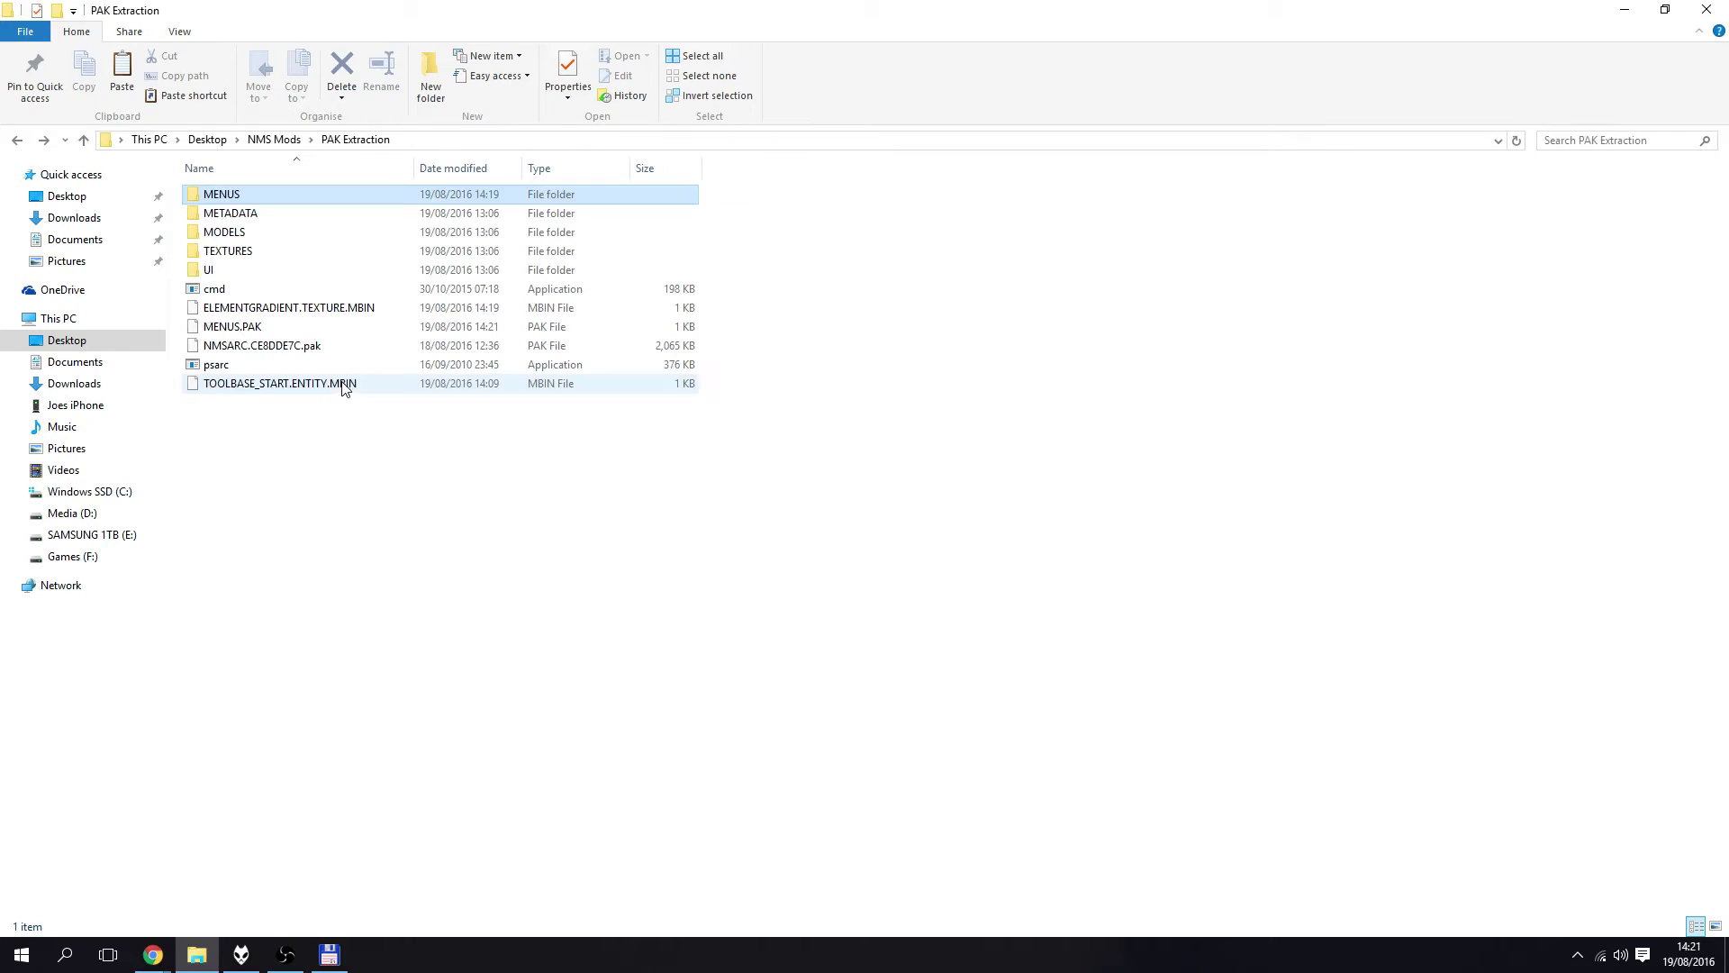
pyautogui.click(328, 480)
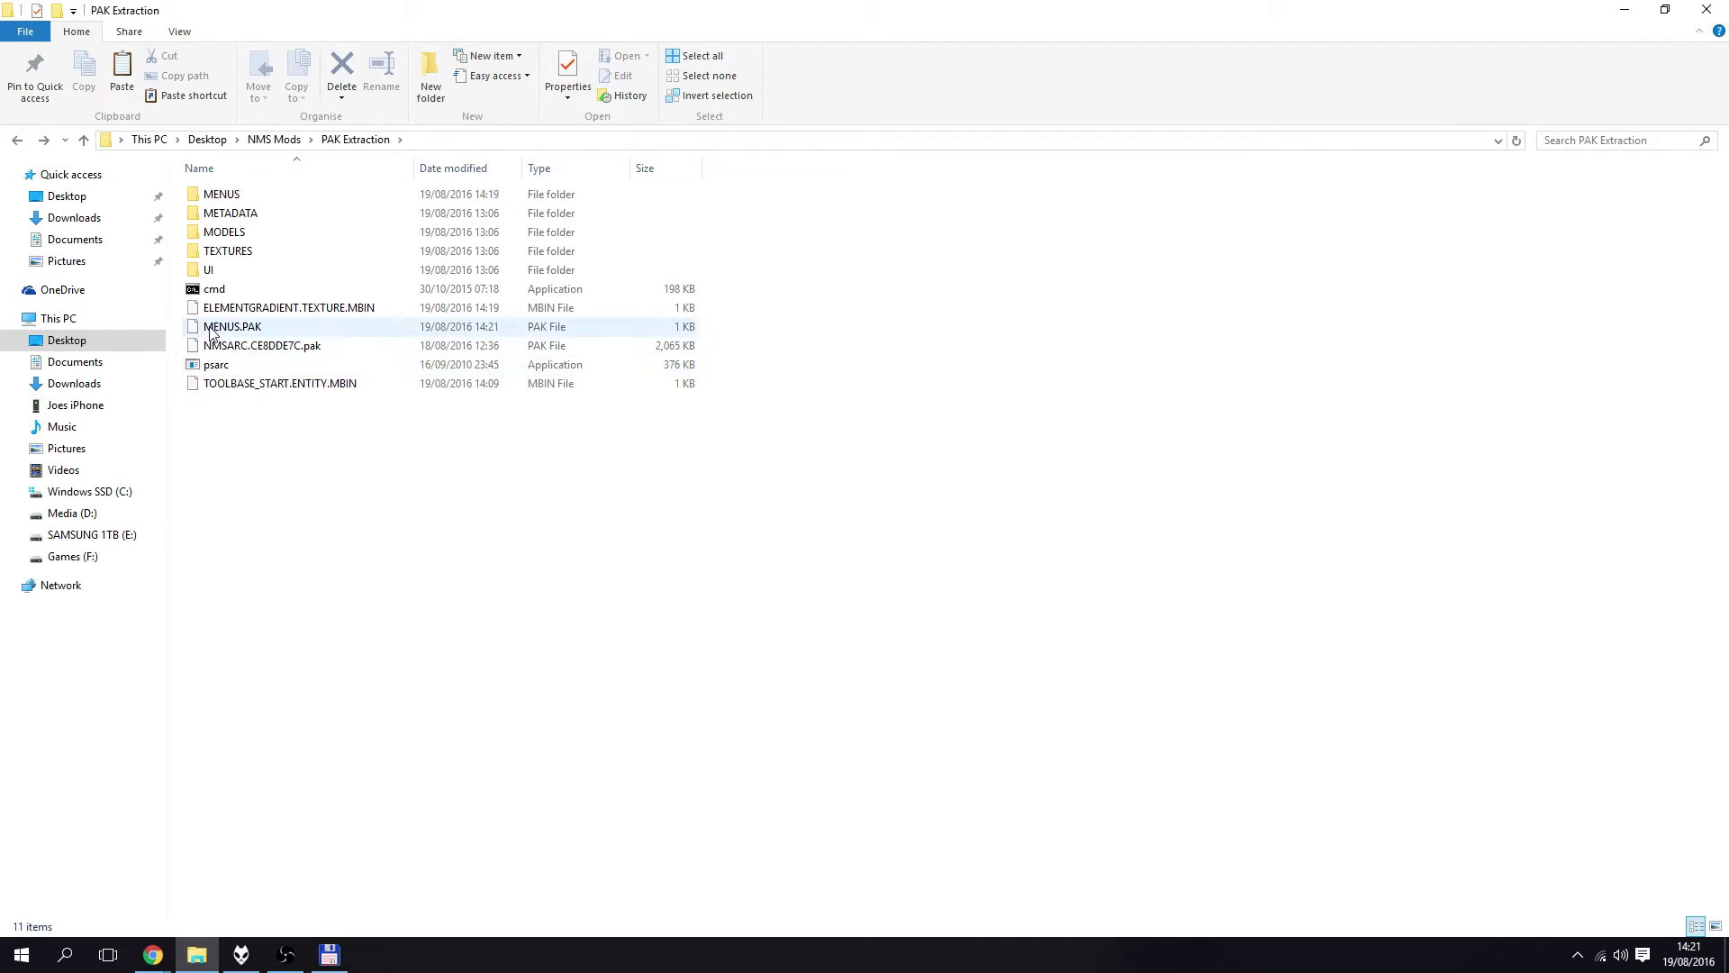
pyautogui.click(232, 328)
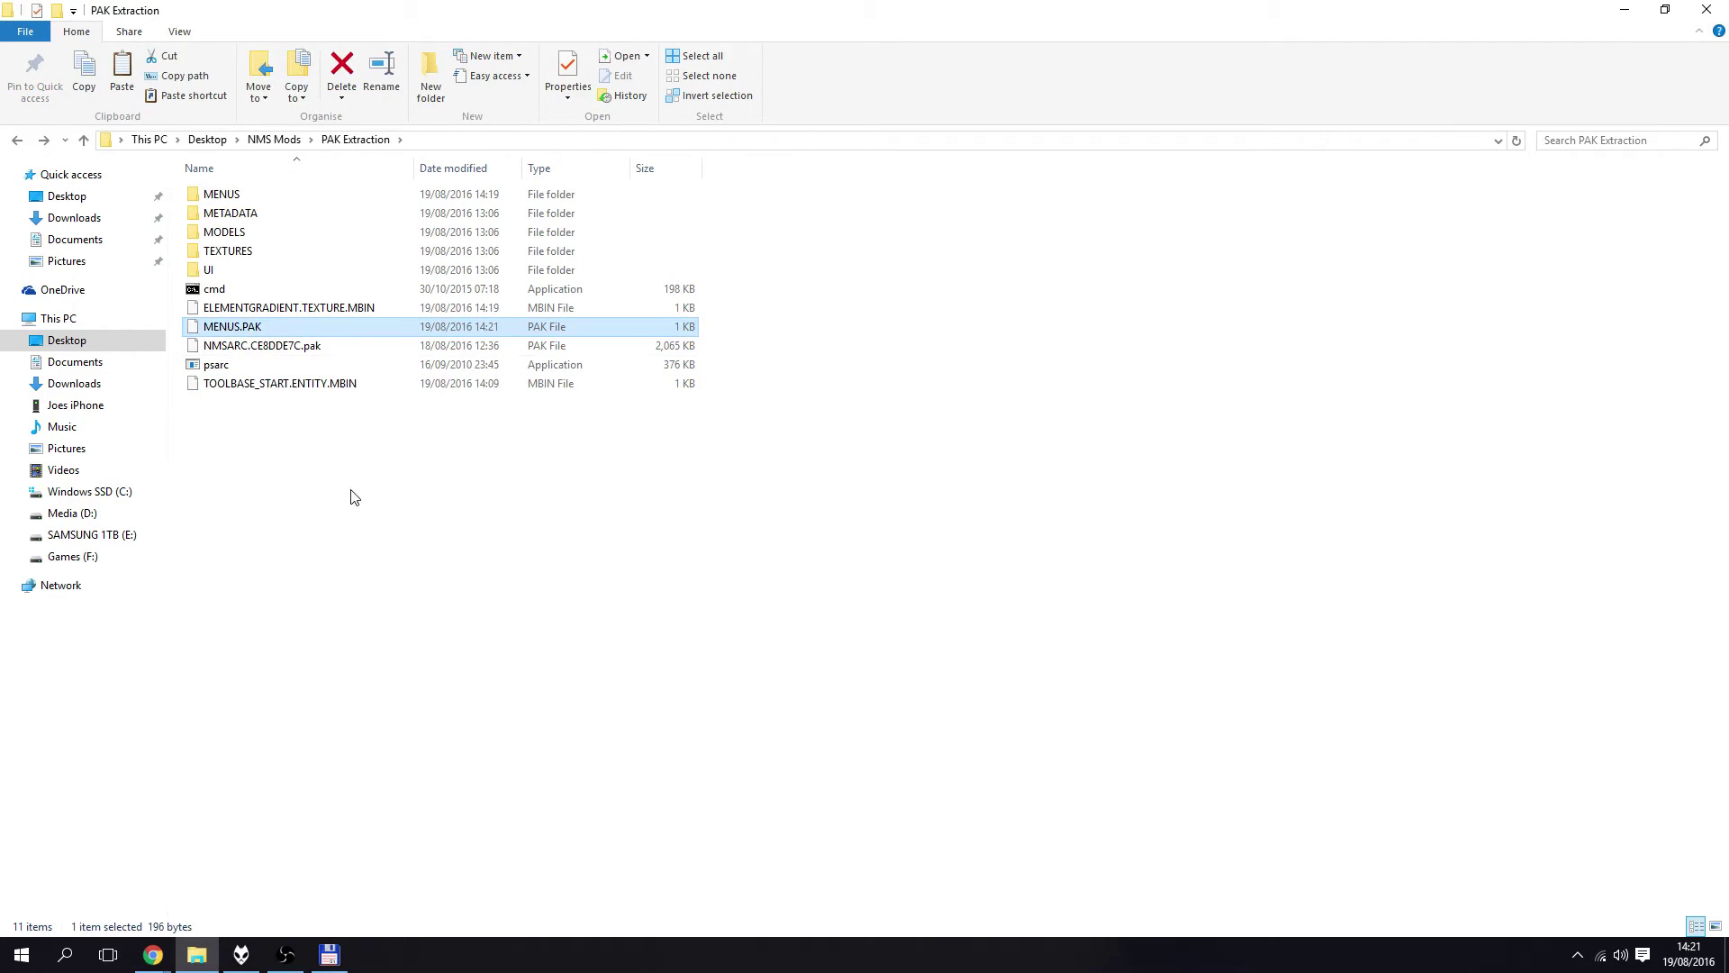
pyautogui.press('BackSpace')
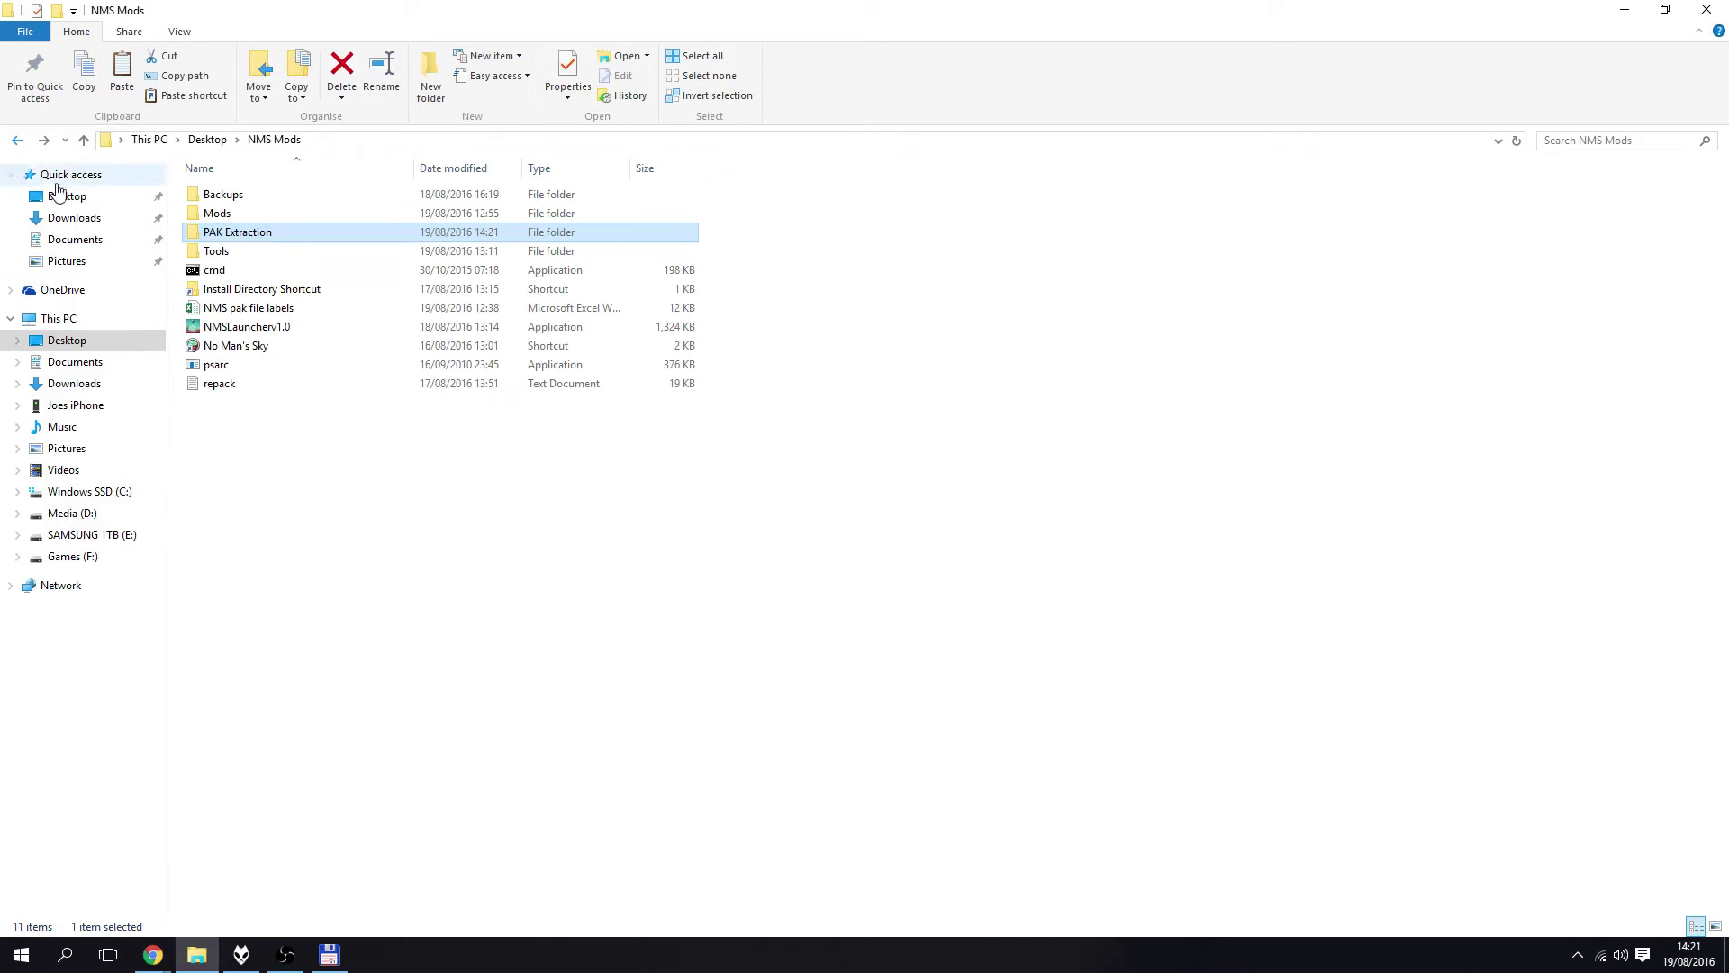
pyautogui.doubleClick(240, 290)
pyautogui.doubleClick(234, 213)
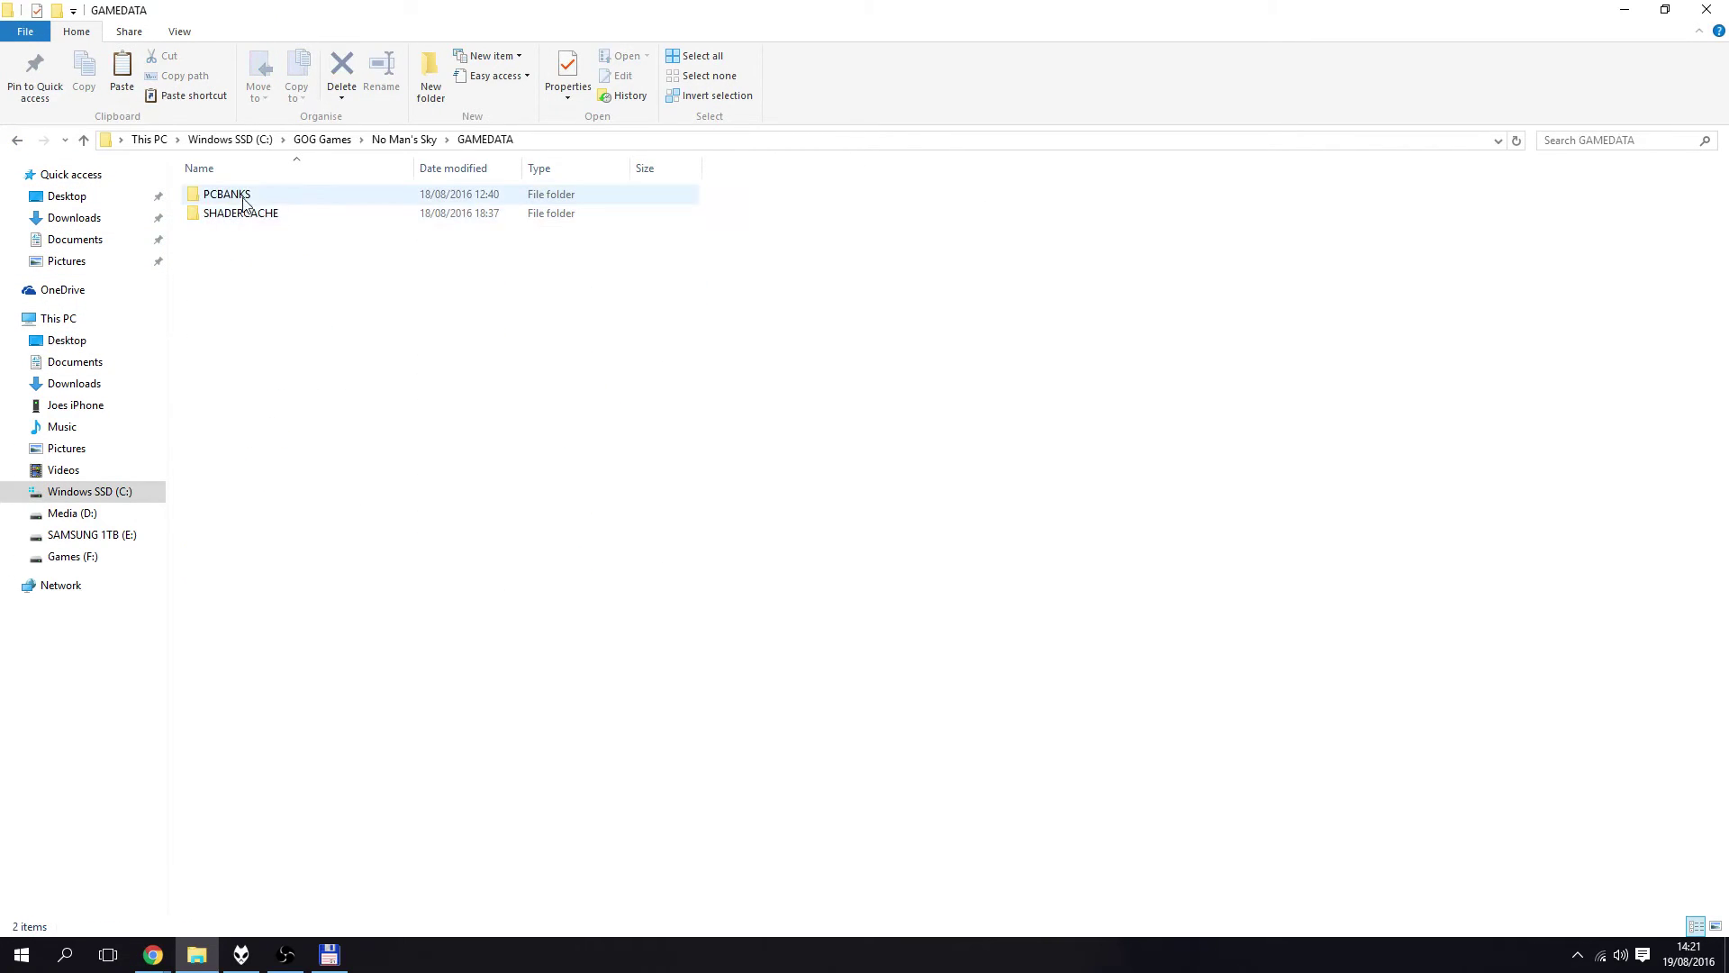
pyautogui.doubleClick(234, 194)
pyautogui.scroll(-7, 907, 563)
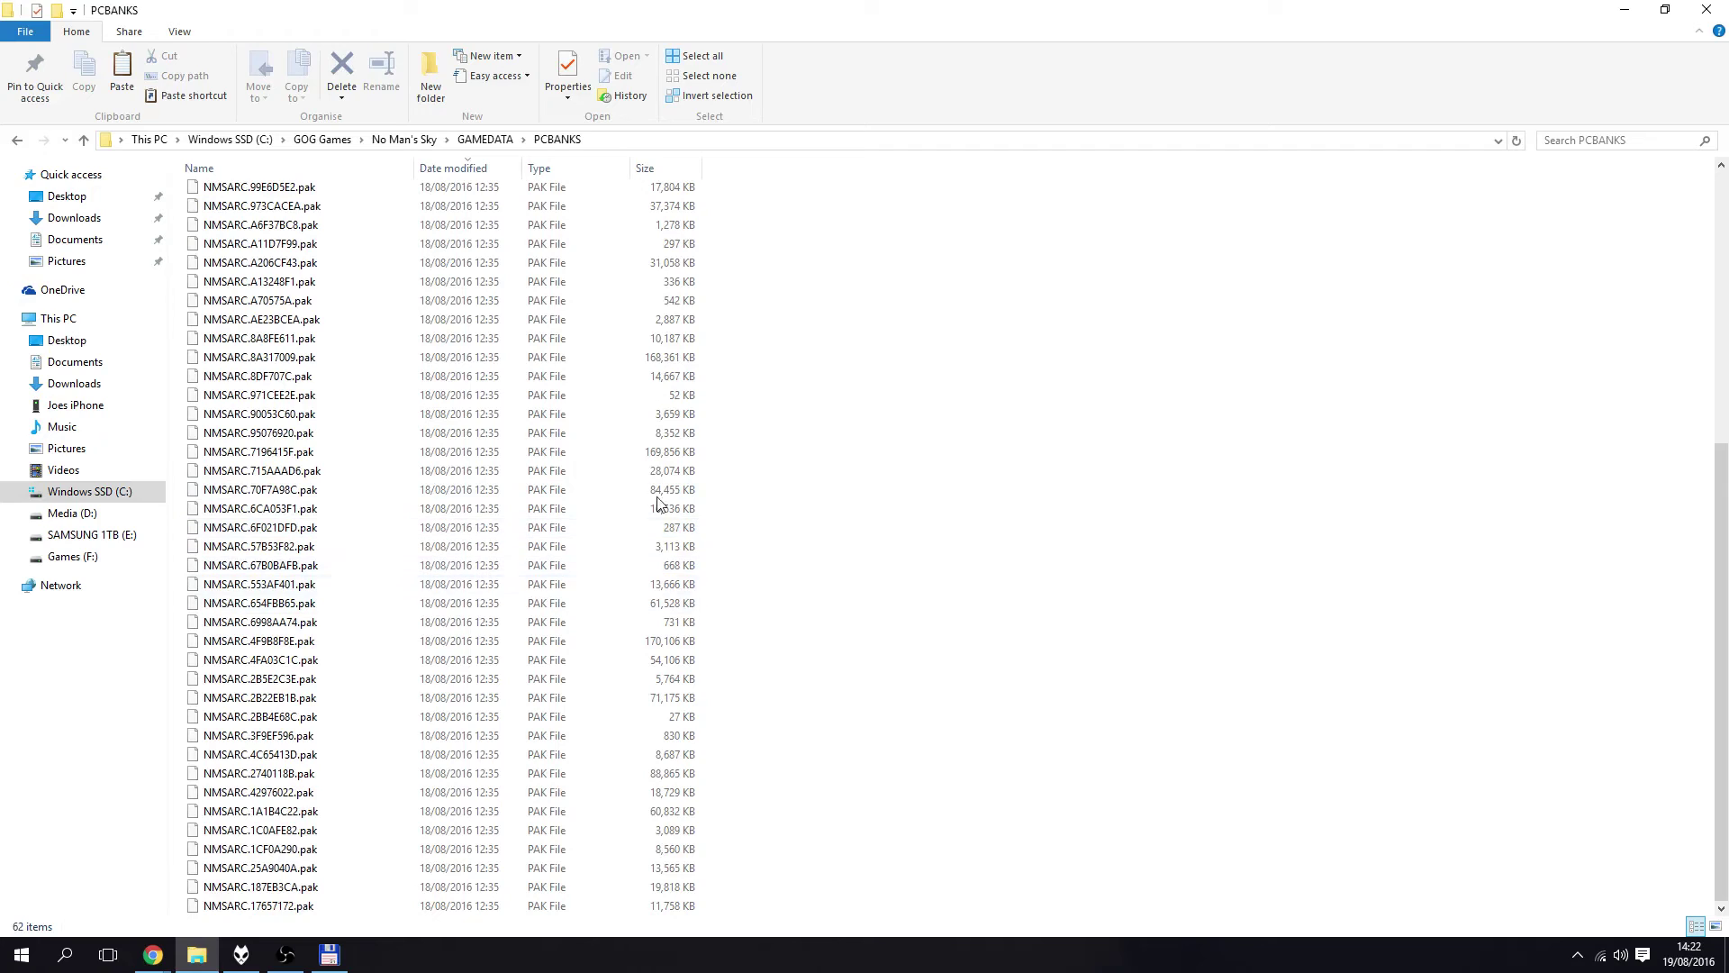
pyautogui.hotkey('ctrl', 'v')
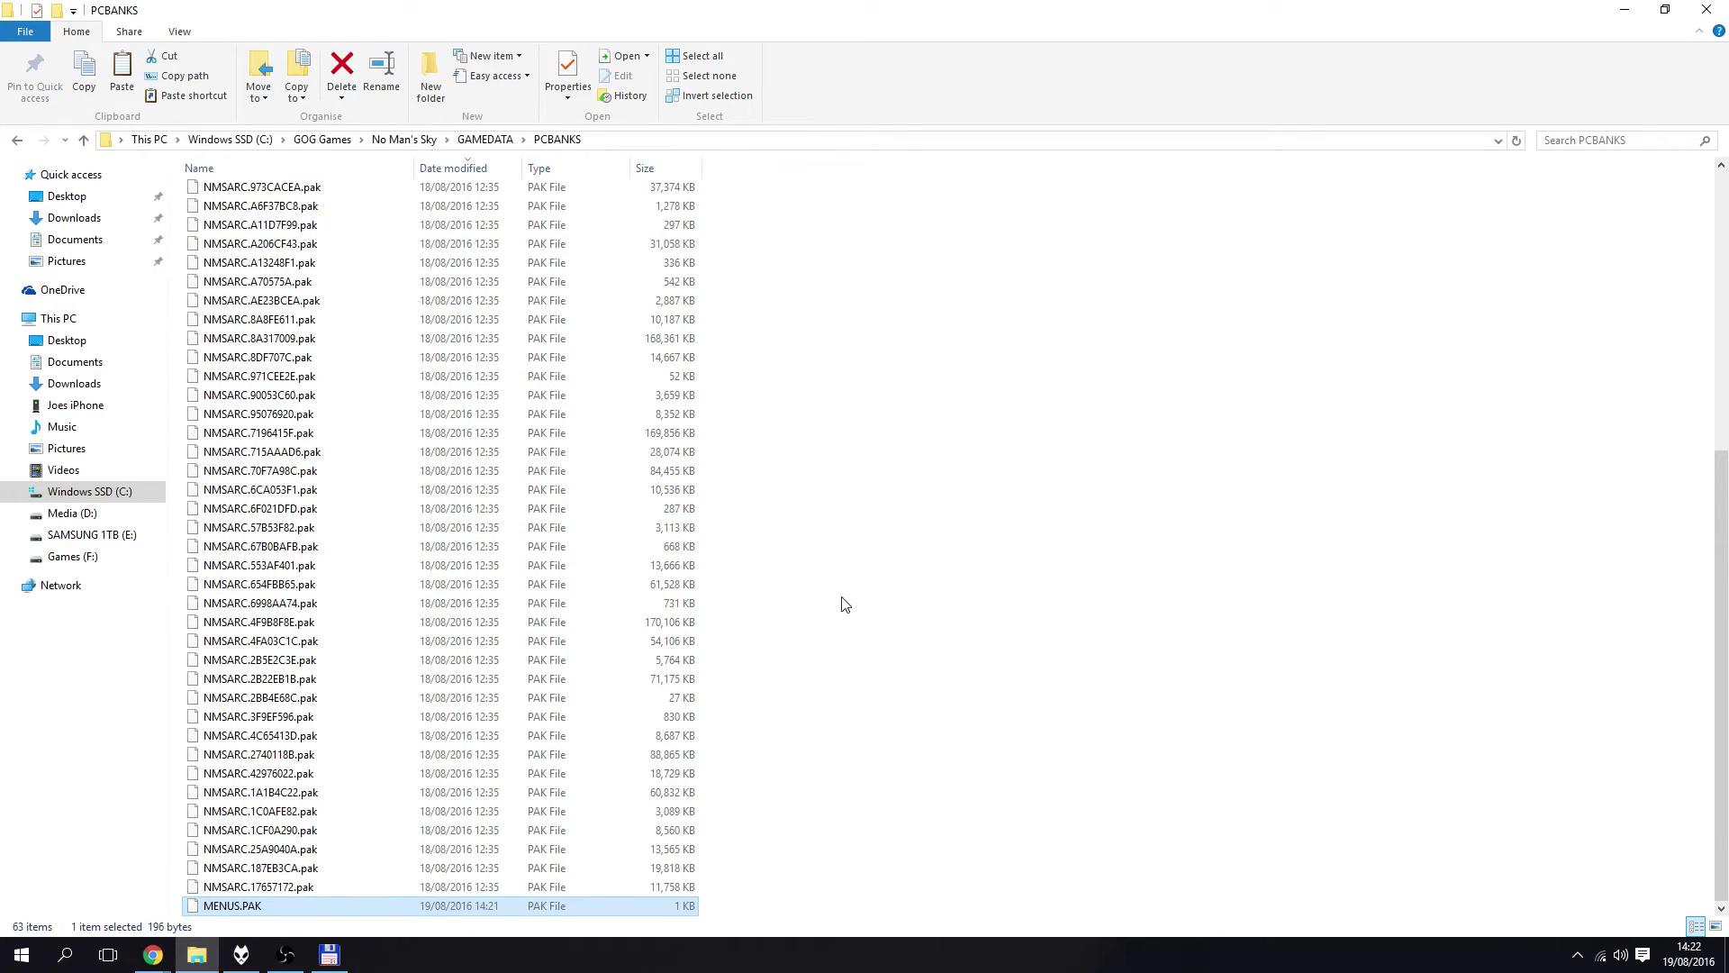
# Rename the pasted MENUS.PAK copy to NMSARC.1.PAK.
pyautogui.click(220, 912)
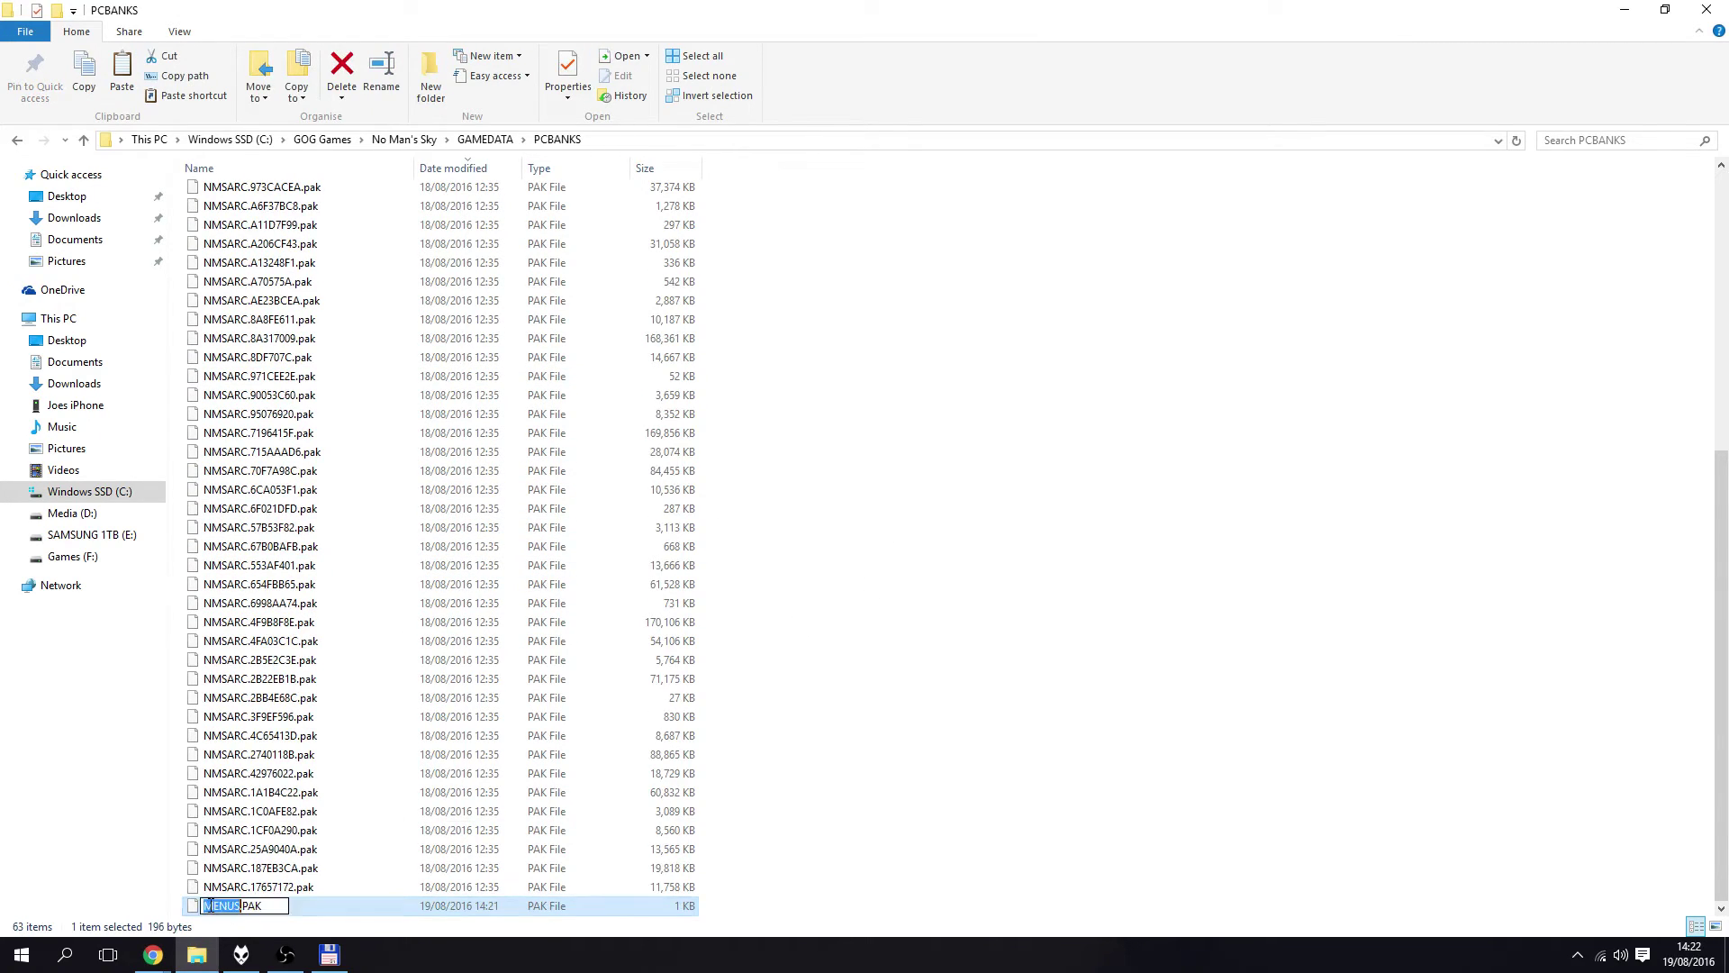
pyautogui.press('Home')
pyautogui.write('N')
pyautogui.write('MS')
pyautogui.write('ARC')
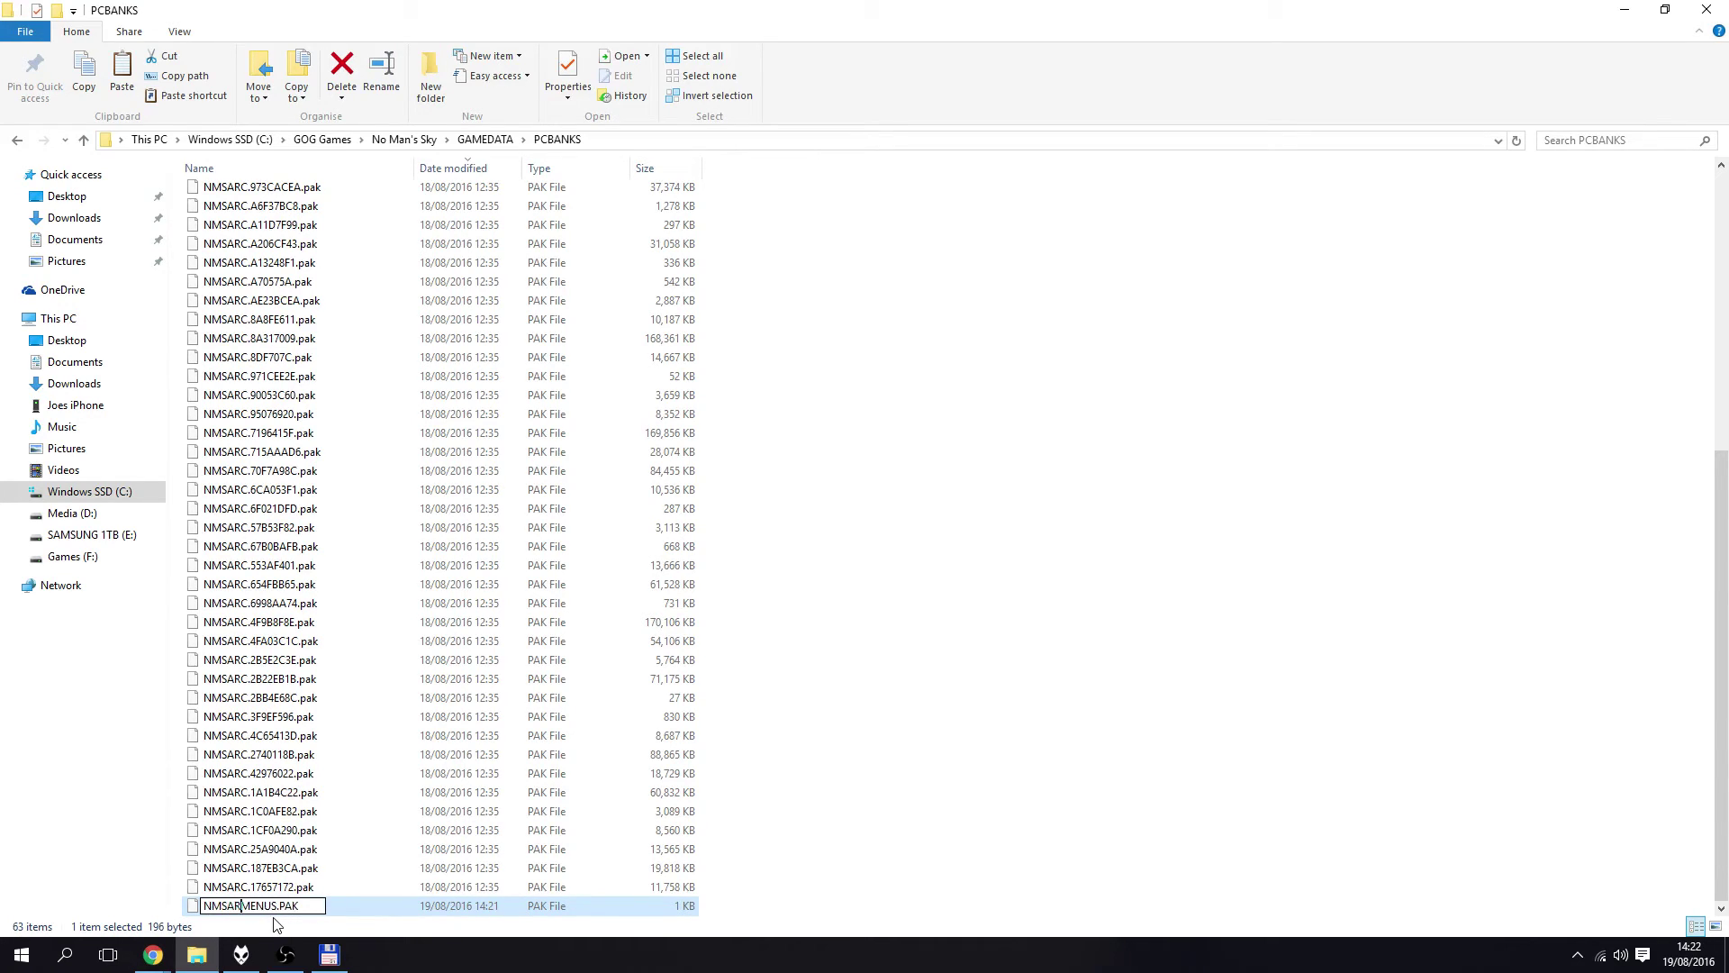
pyautogui.write('.')
pyautogui.press('Delete')
pyautogui.press('Delete')
pyautogui.press('Delete')
pyautogui.press('Delete')
pyautogui.press('Delete')
pyautogui.write('1')
pyautogui.press('Return')
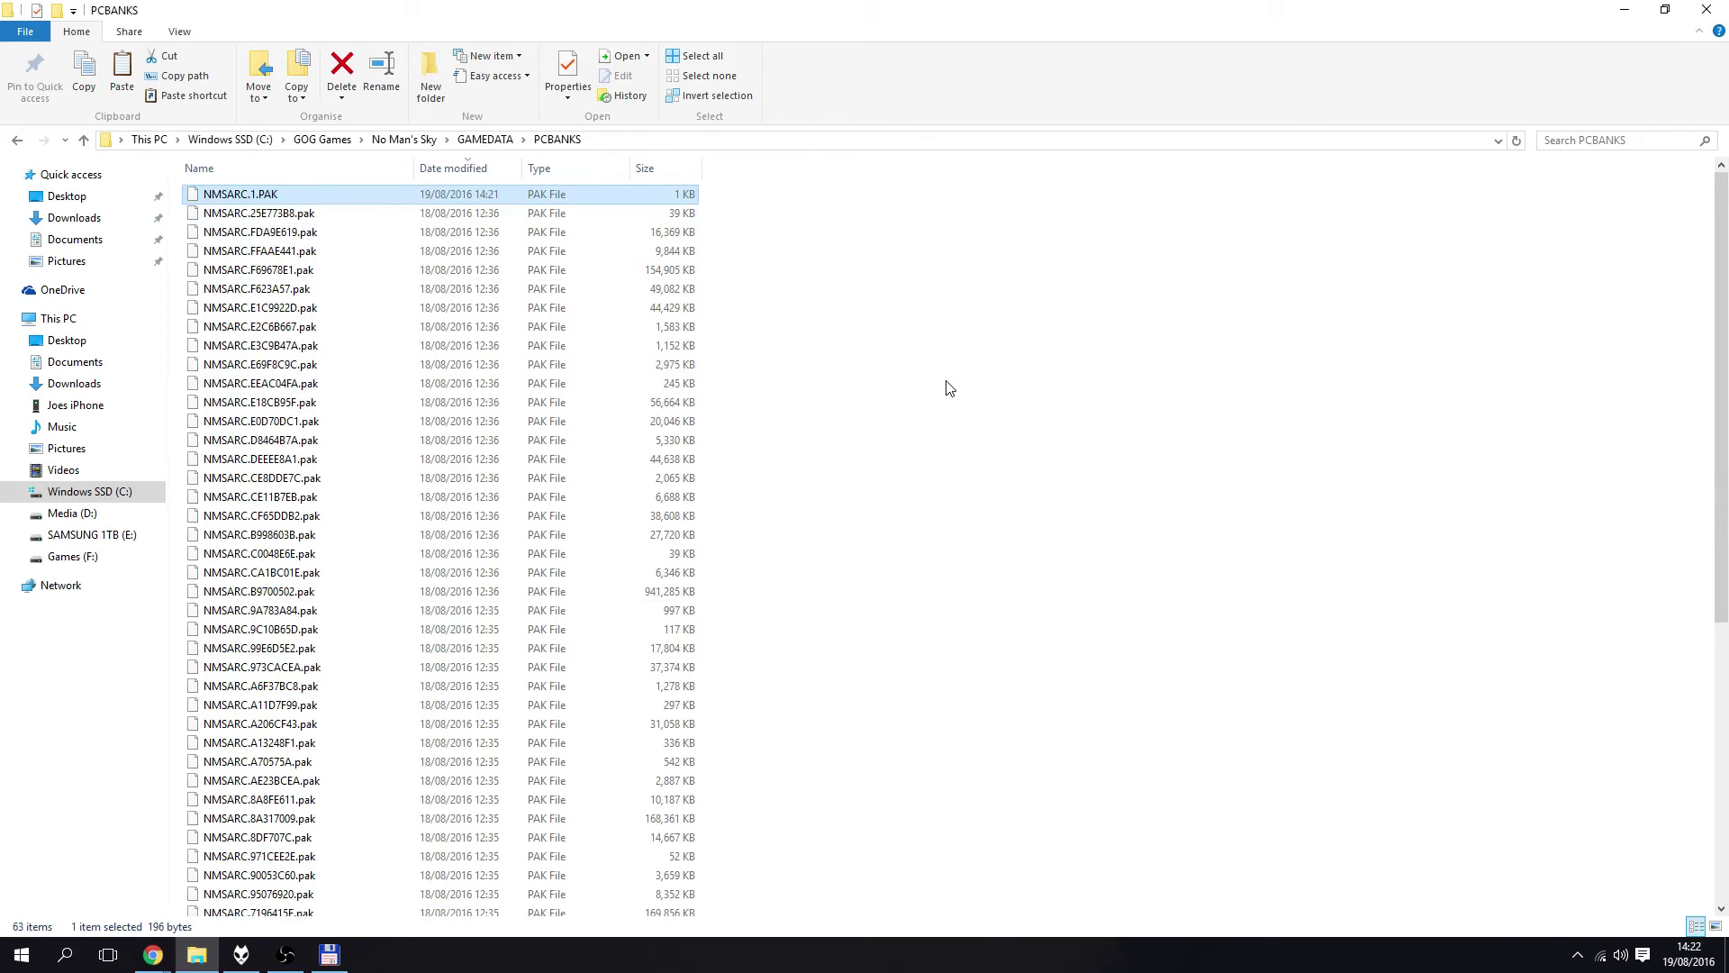
# Sort PCBANKS by Name so NMSARC.1.PAK is first, then select NMSARC.1CF0A290.pak.
pyautogui.click(270, 169)
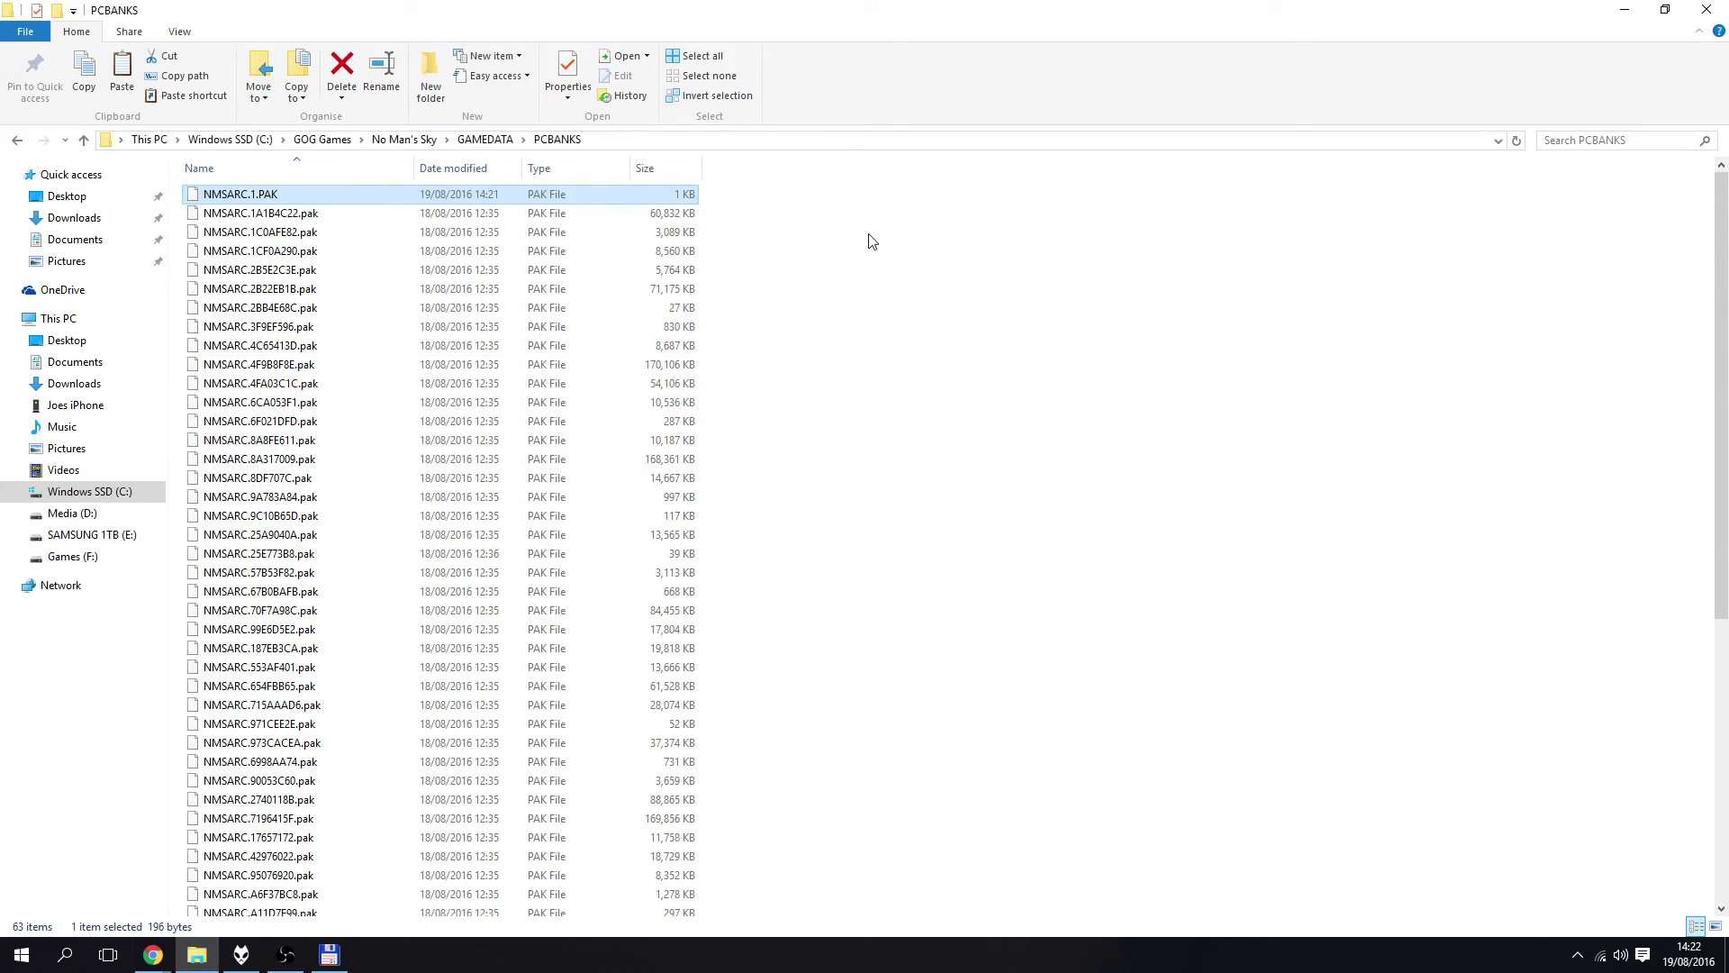
pyautogui.scroll(-8, 262, 261)
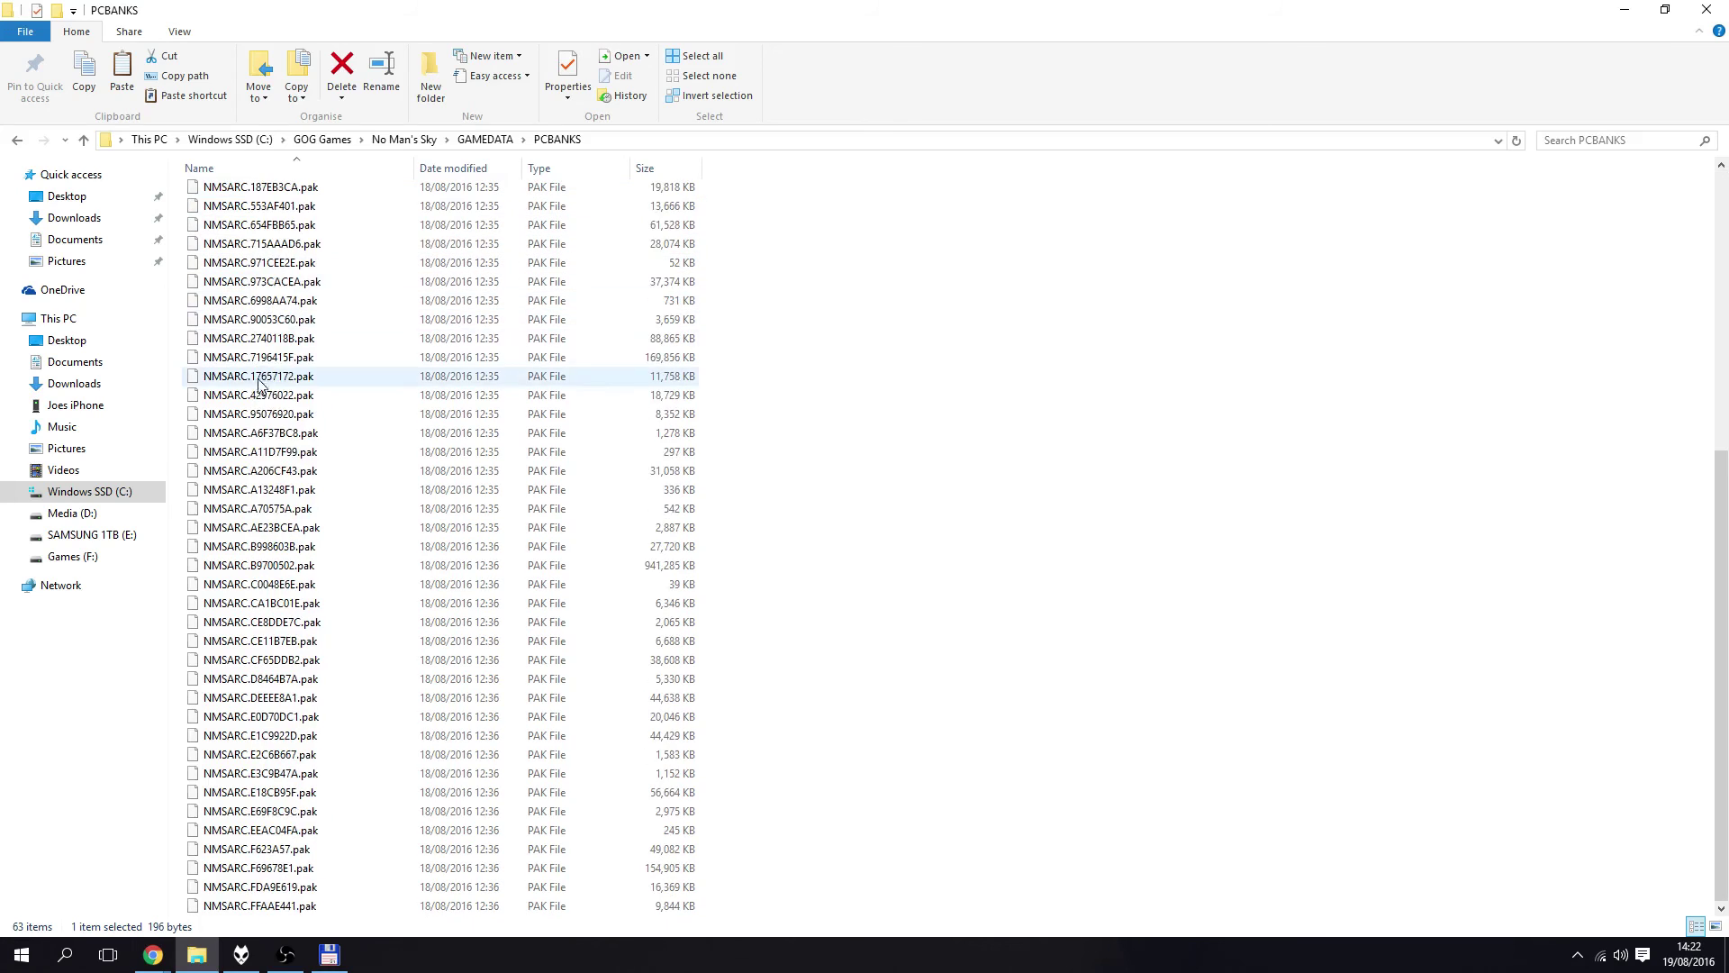
pyautogui.scroll(8, 281, 489)
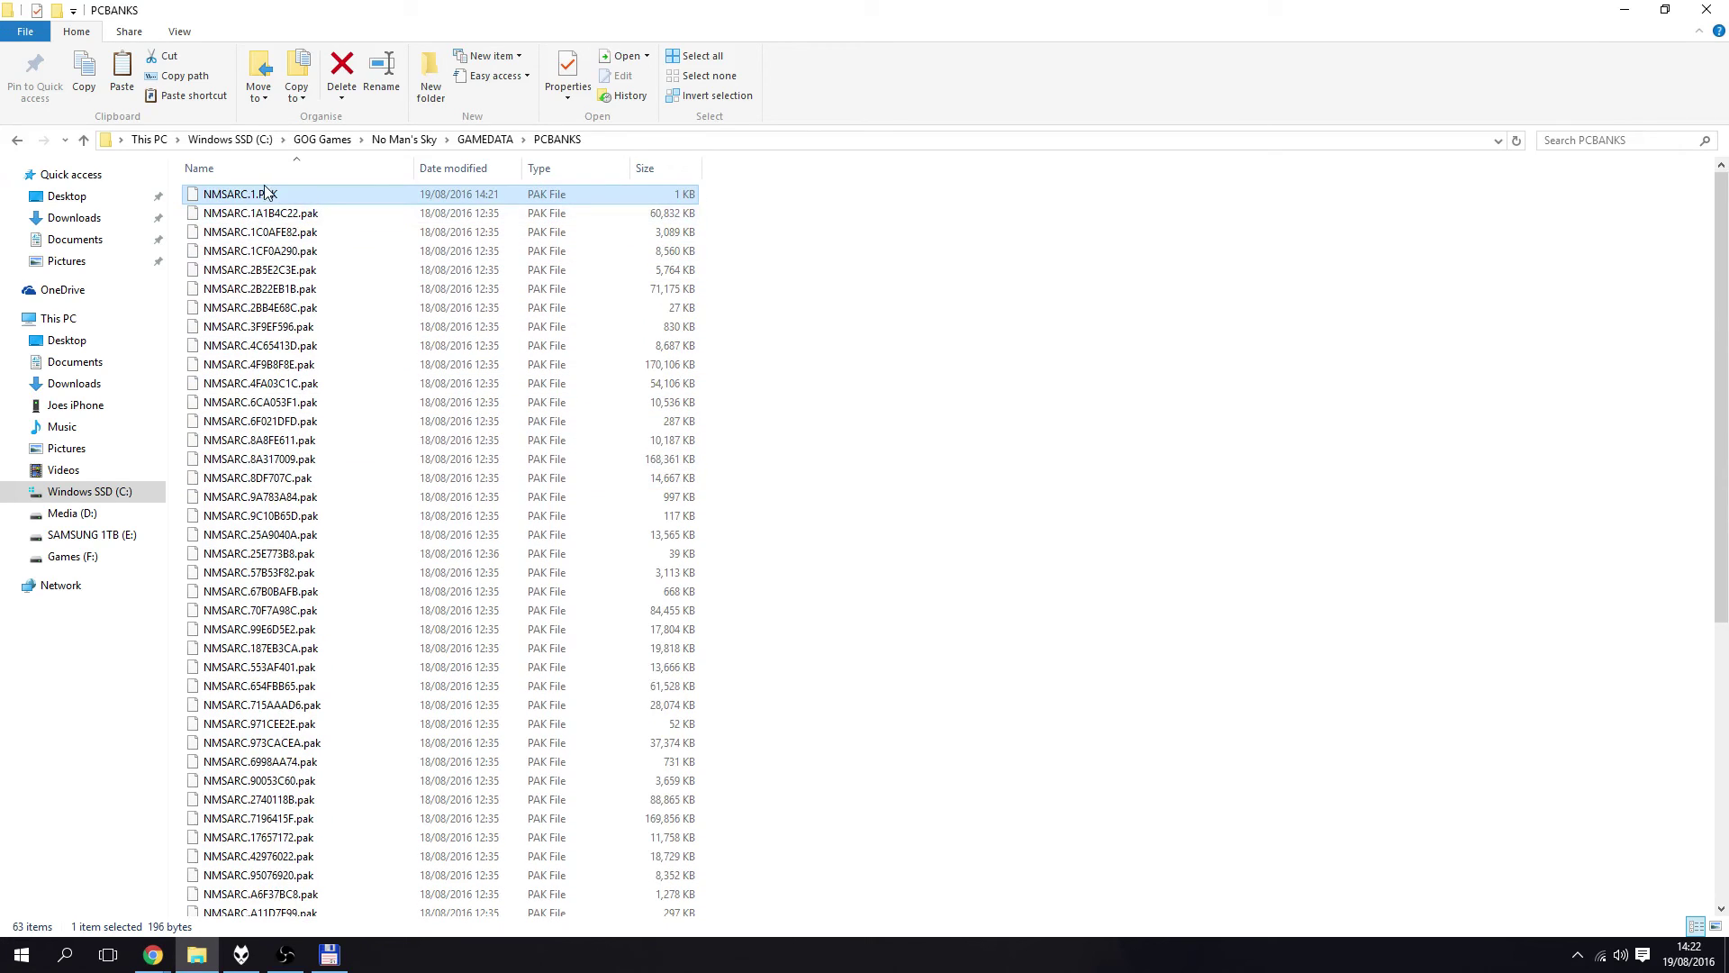
pyautogui.click(335, 250)
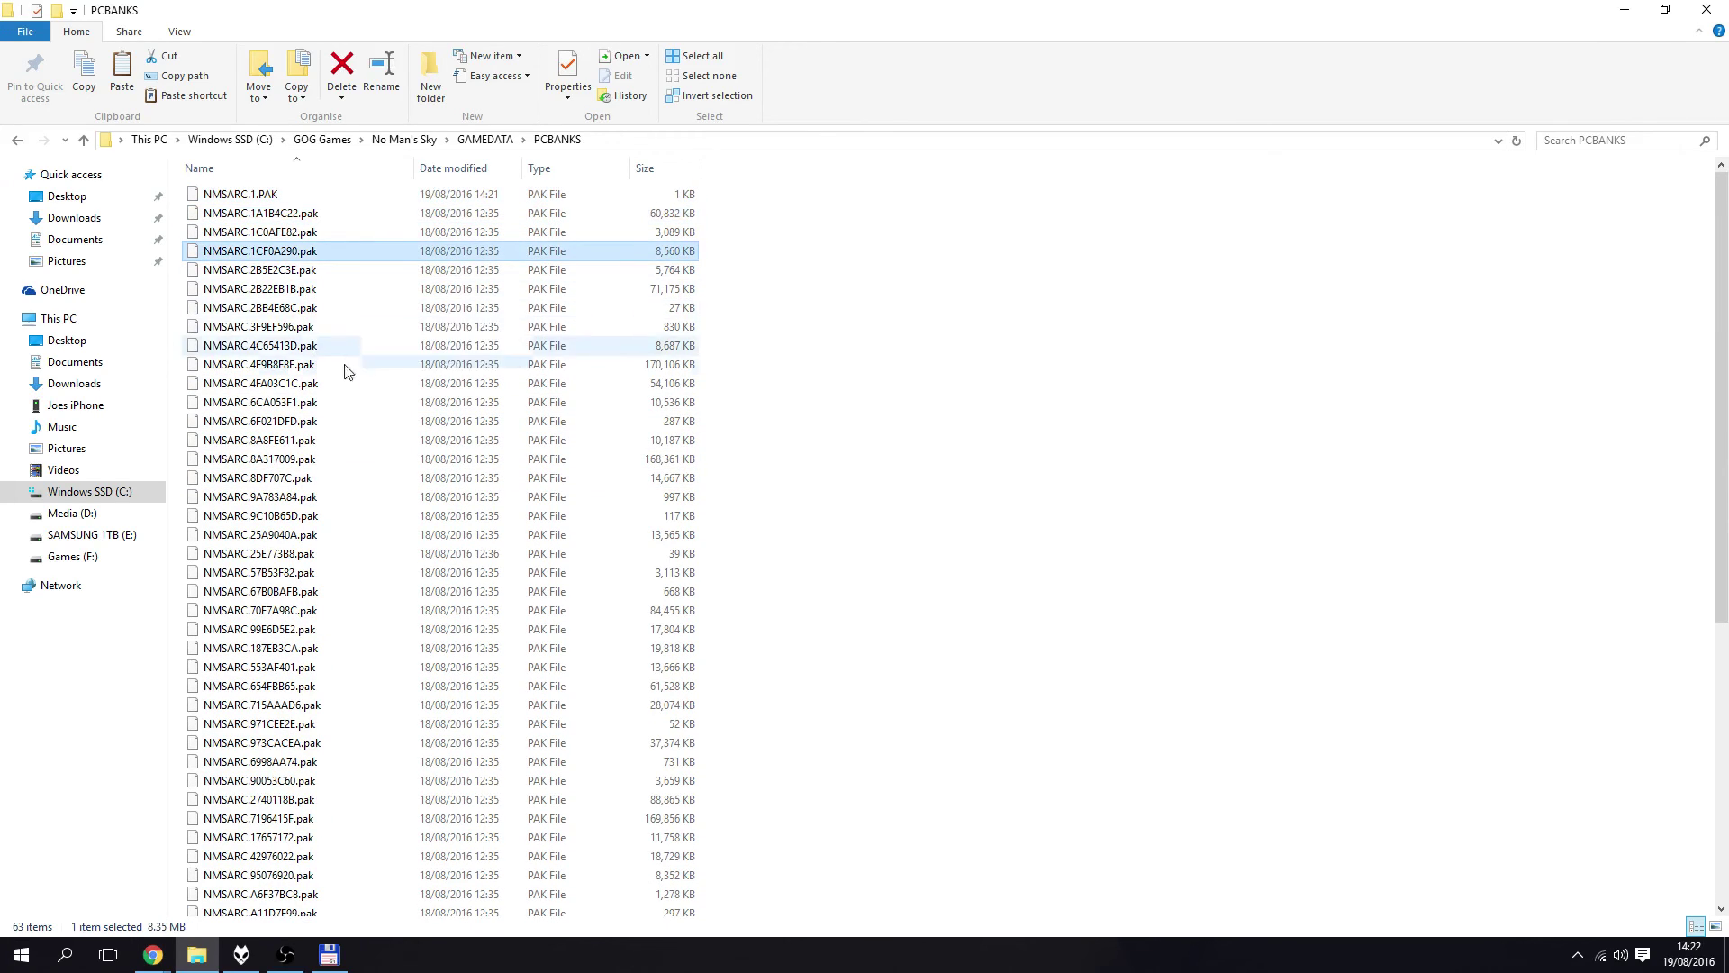
# Bring Total Commander to the front and move its window toward the screen centre.
pyautogui.click(329, 954)
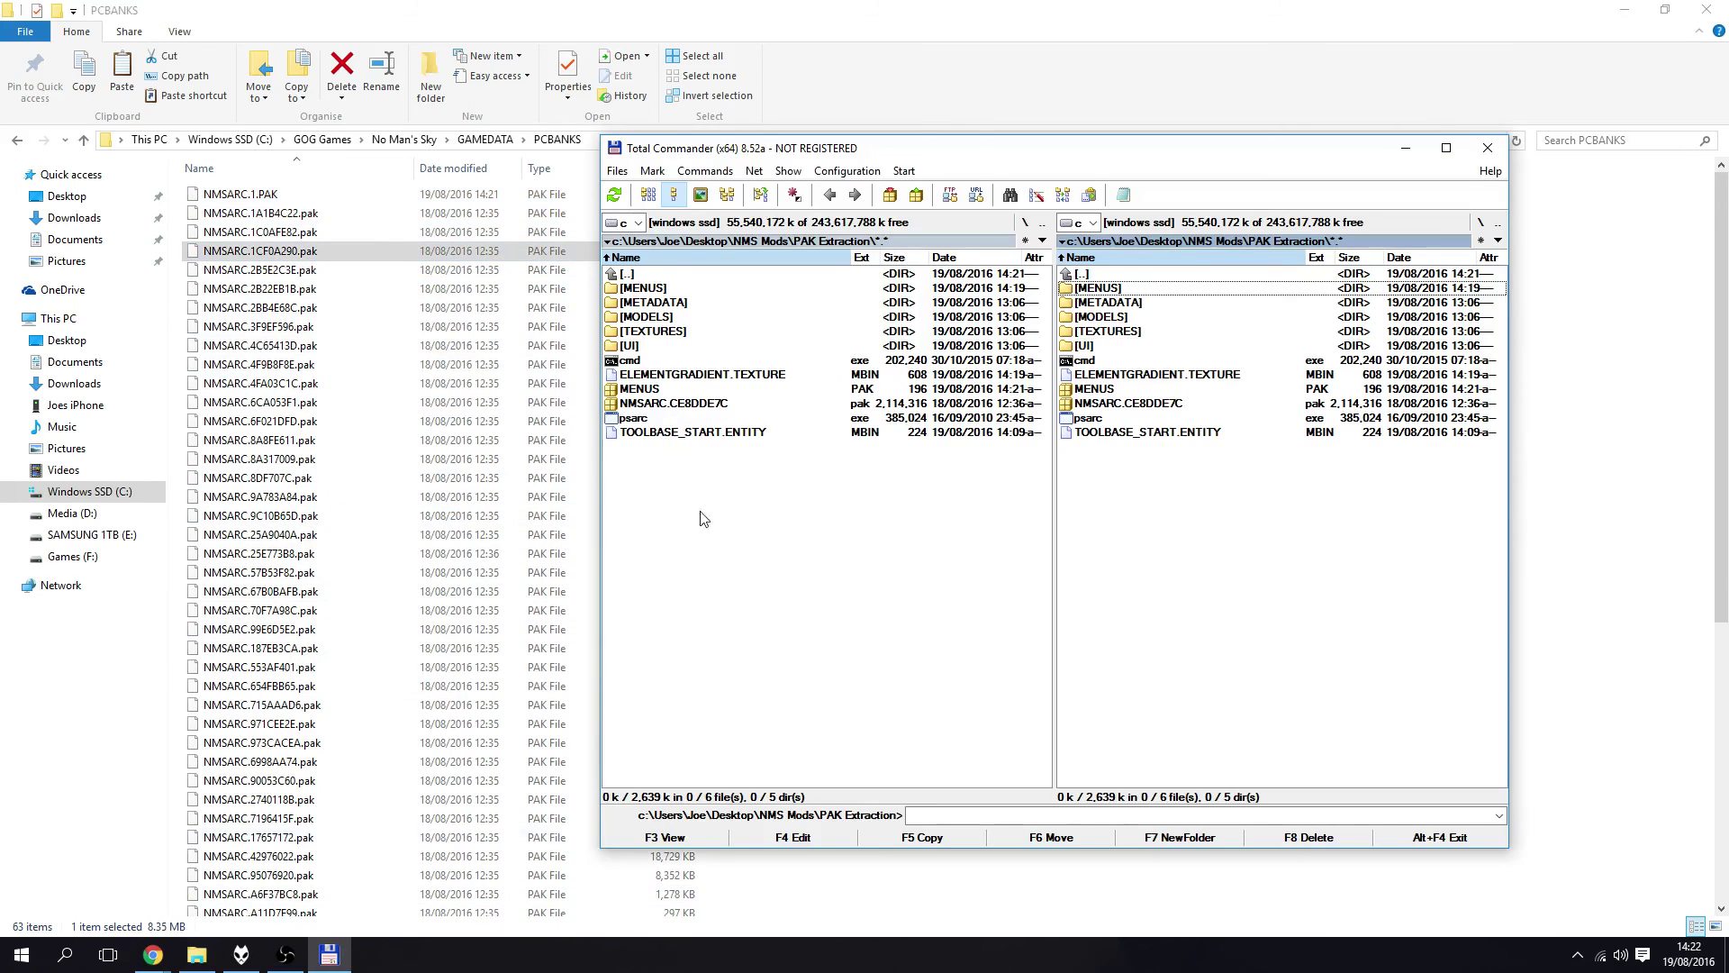
pyautogui.moveTo(971, 151); pyautogui.dragTo(749, 182)
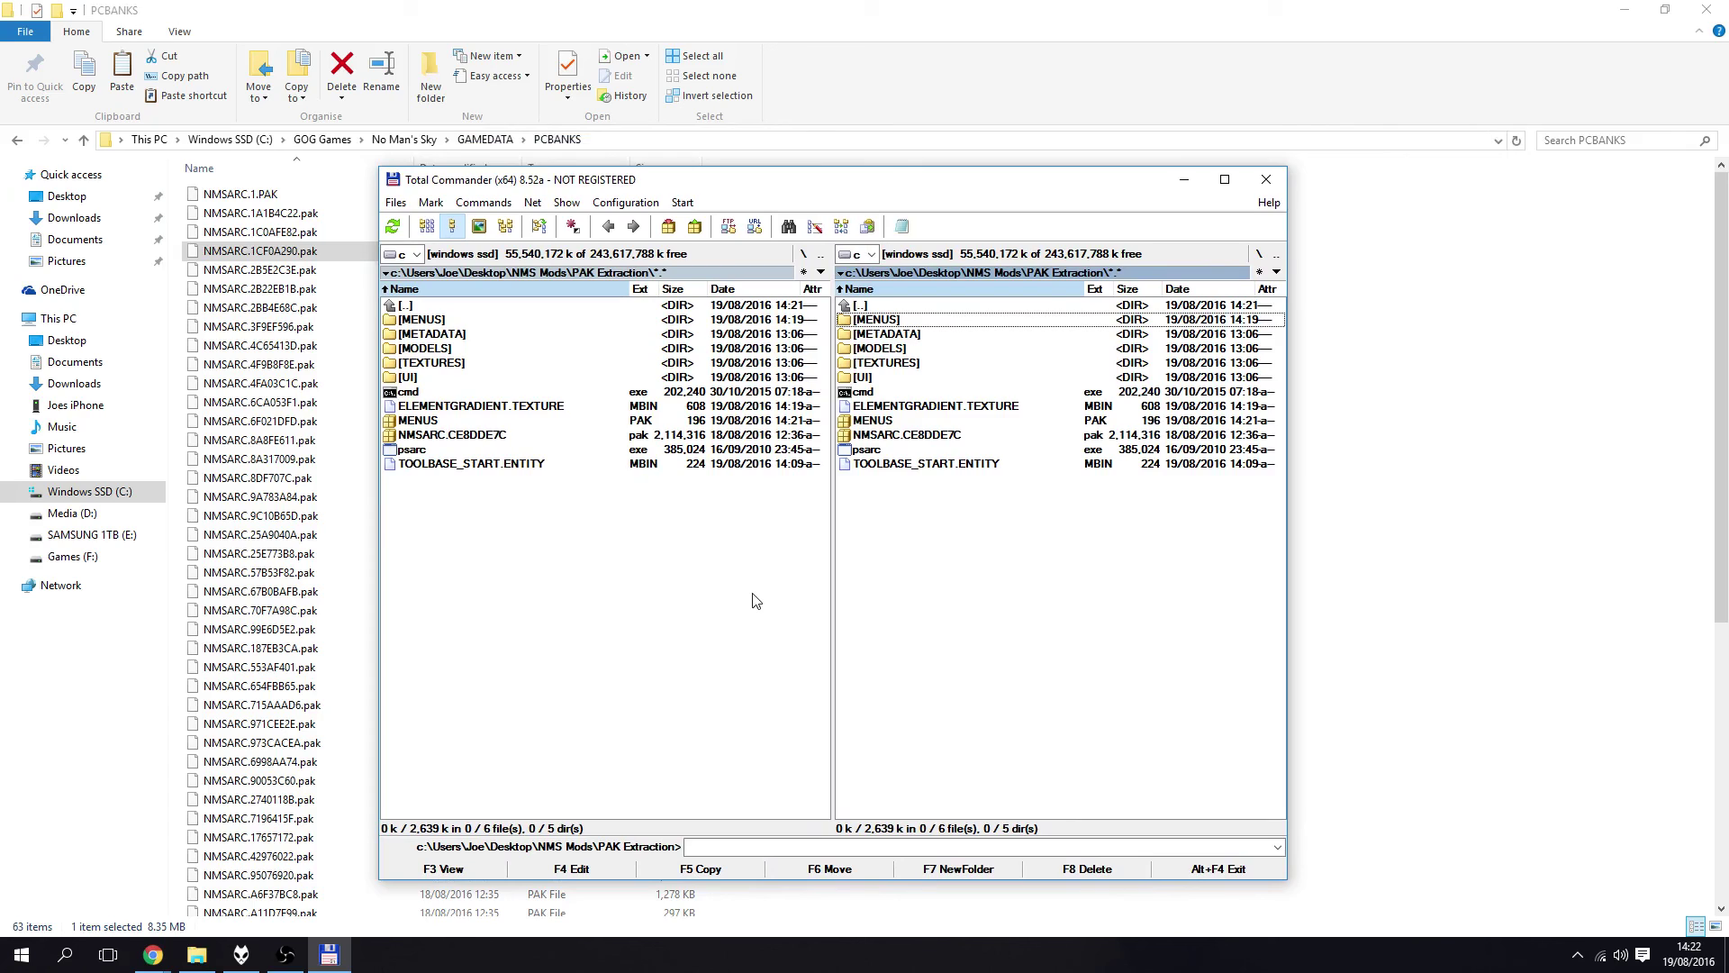